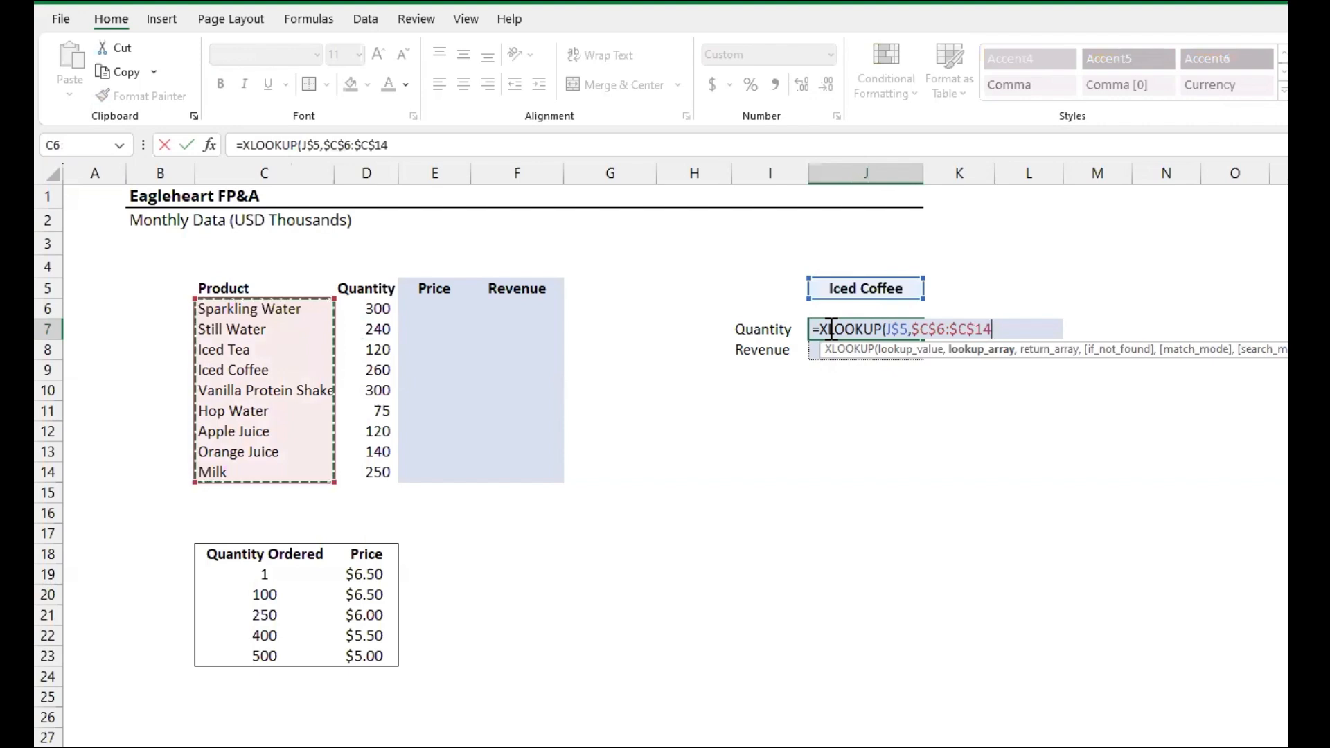
Complete the XLOOKUP formula in J7 with the product quantities $D$6:$D$14 as the absolute return array.
type(",")
key("Left")
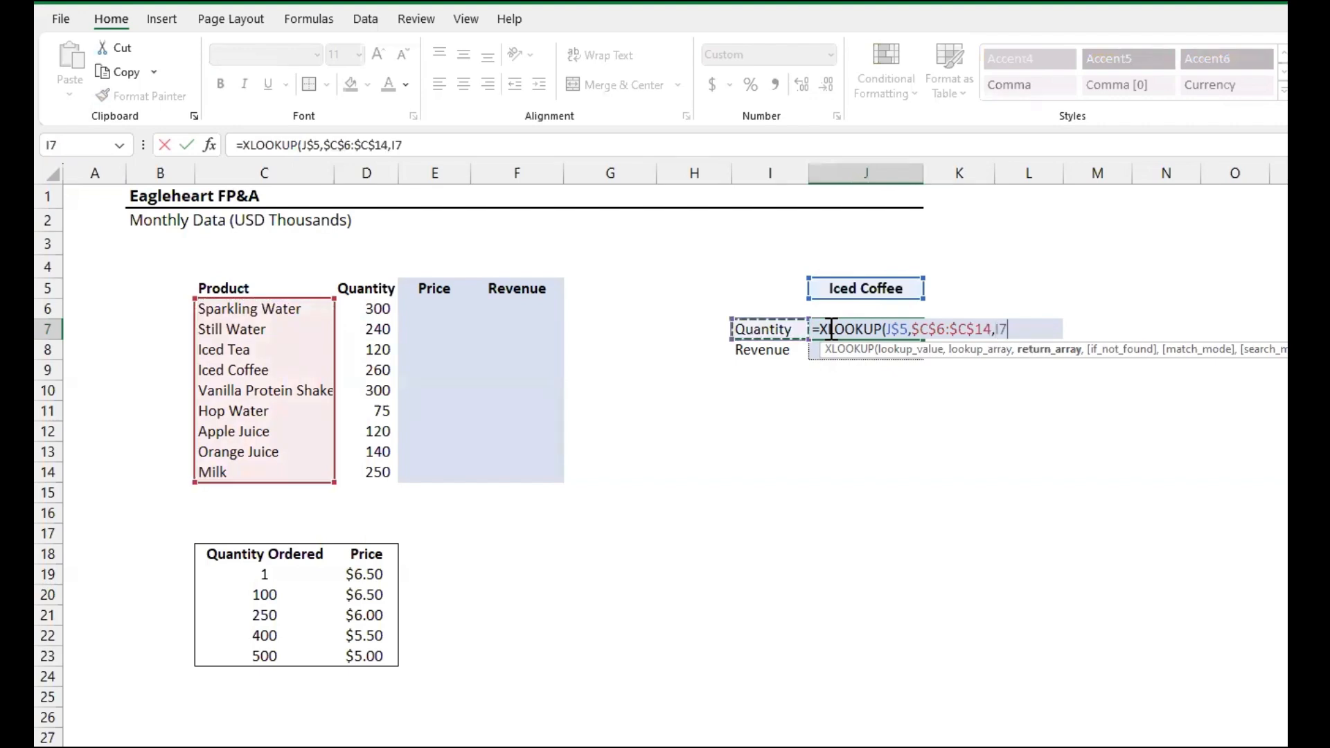
key("ctrl+Left")
key("Up")
key("ctrl+shift+Down")
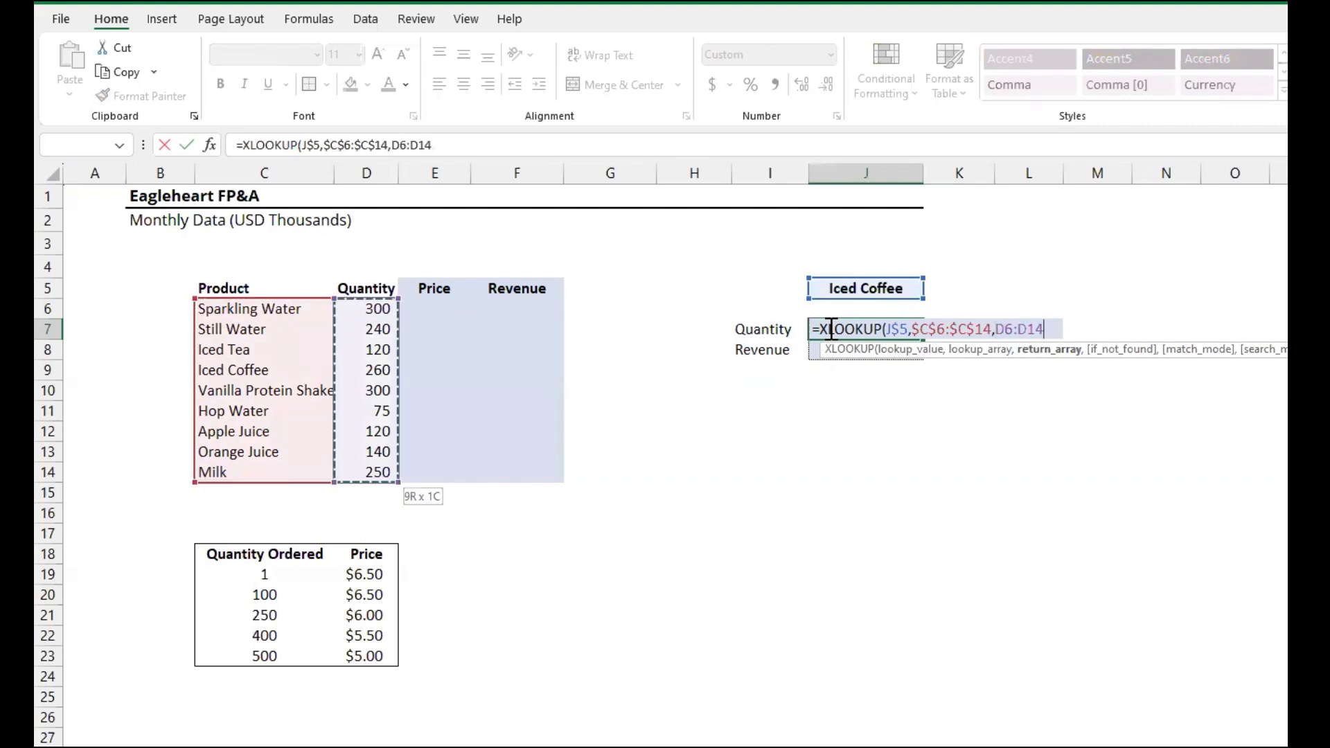
key("F4")
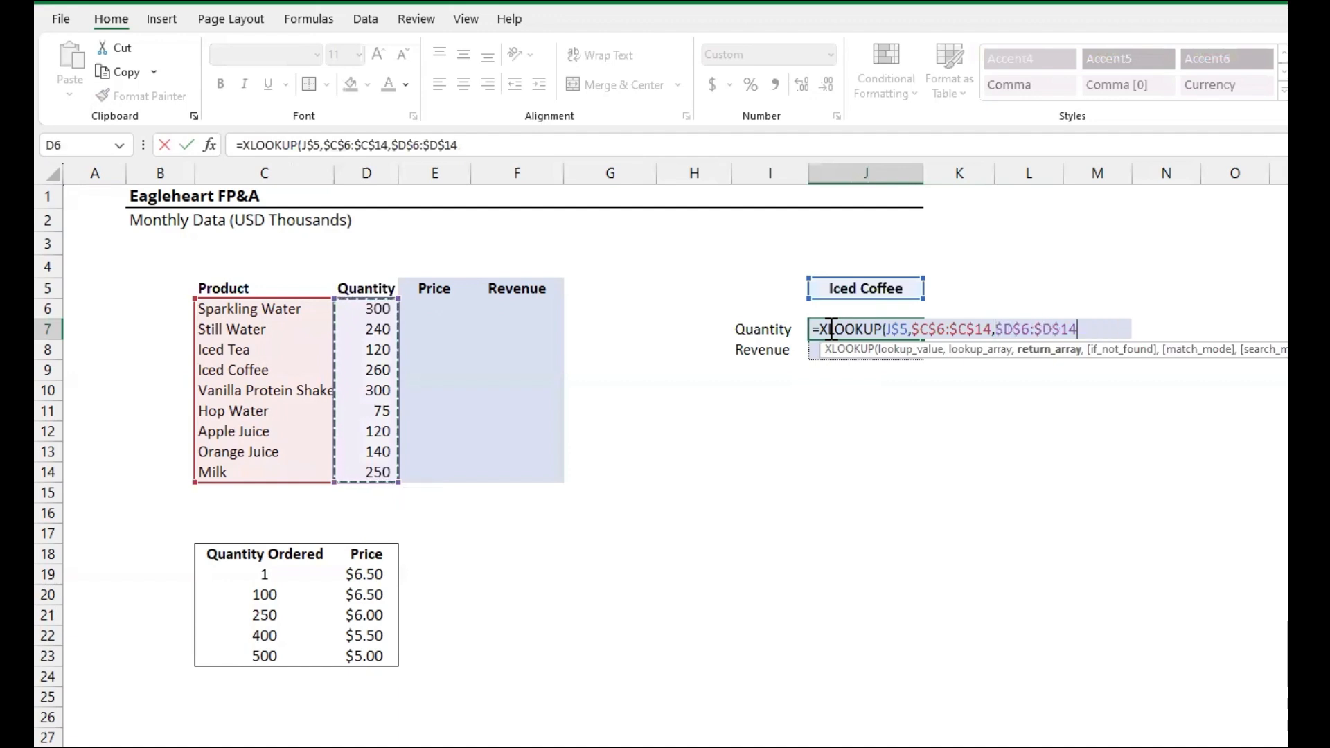
key("Return")
Examine the lookup value, lookup array and return array arguments of the XLOOKUP formula in J7.
left_click(829, 329)
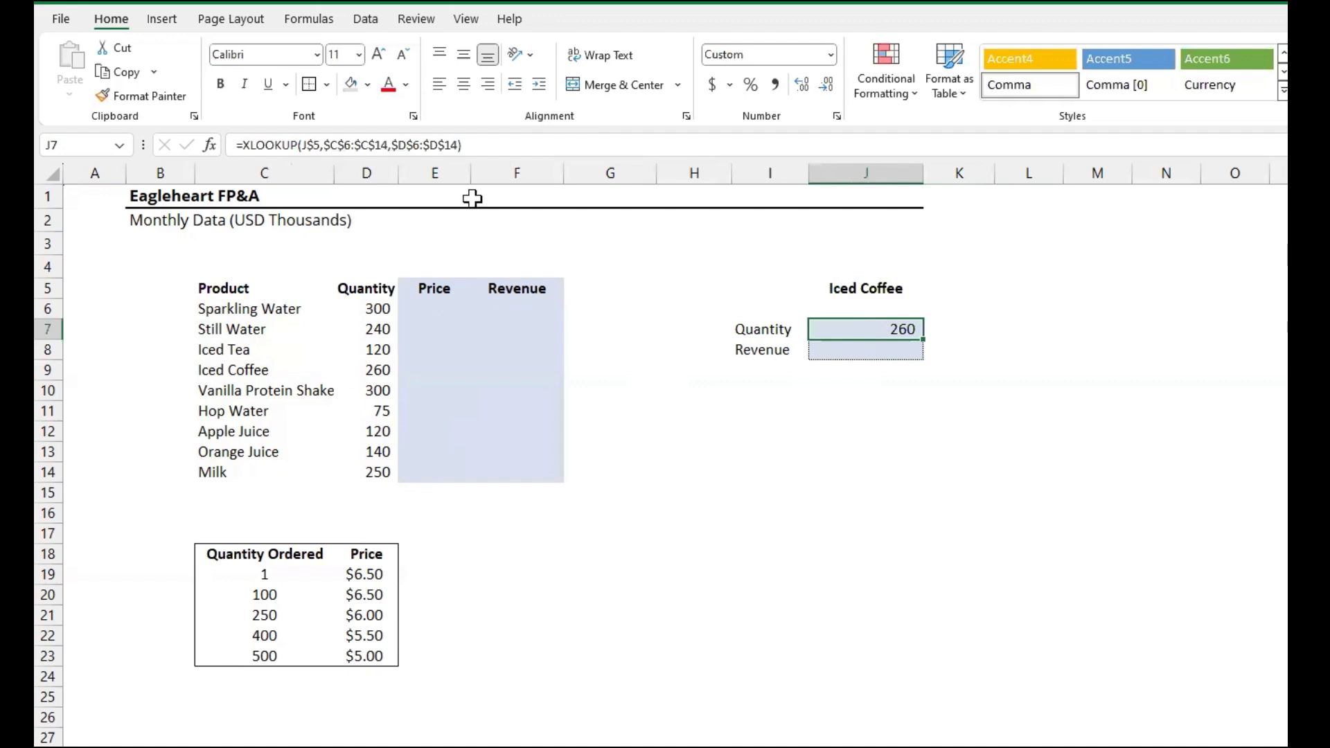
left_click(427, 147)
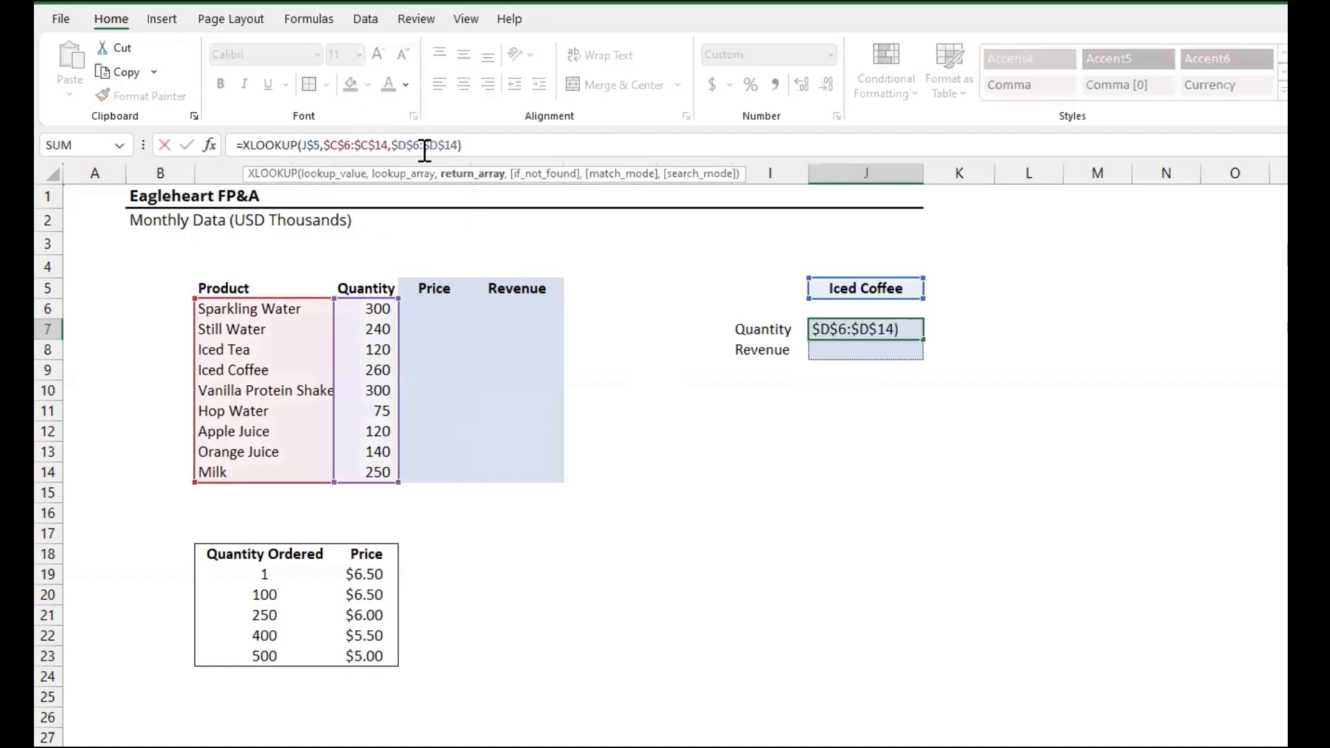
left_click(348, 178)
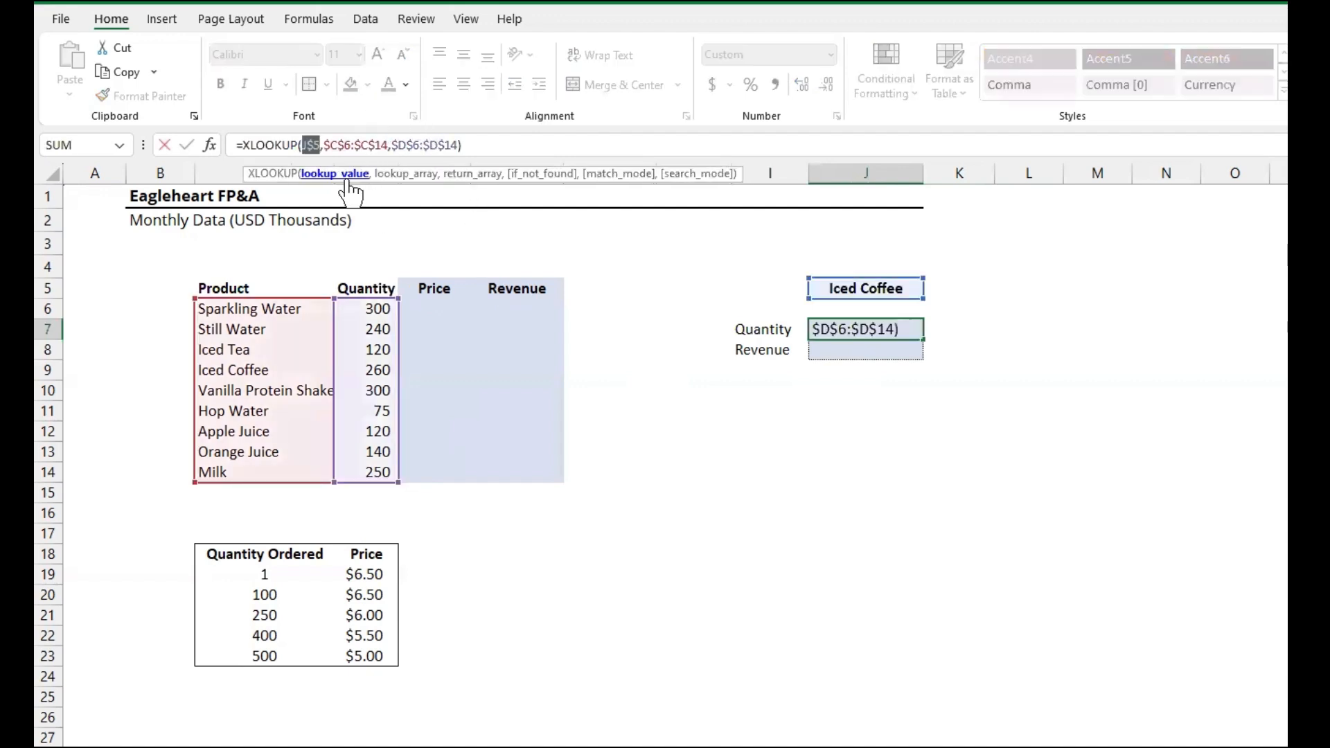
left_click(411, 177)
left_click(483, 178)
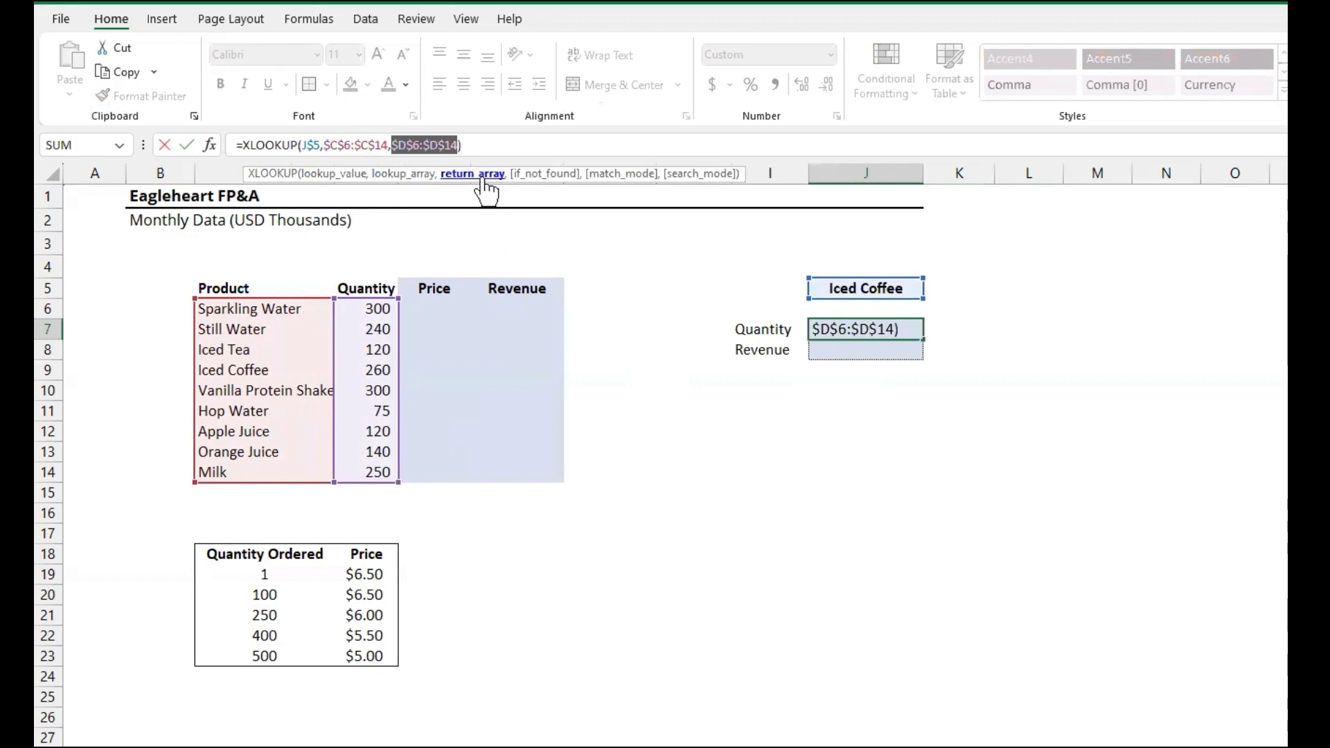
Extend the J7 formula with an empty-string "" if-not-found value and match mode 0, leaving the search mode argument blank.
left_click(480, 144)
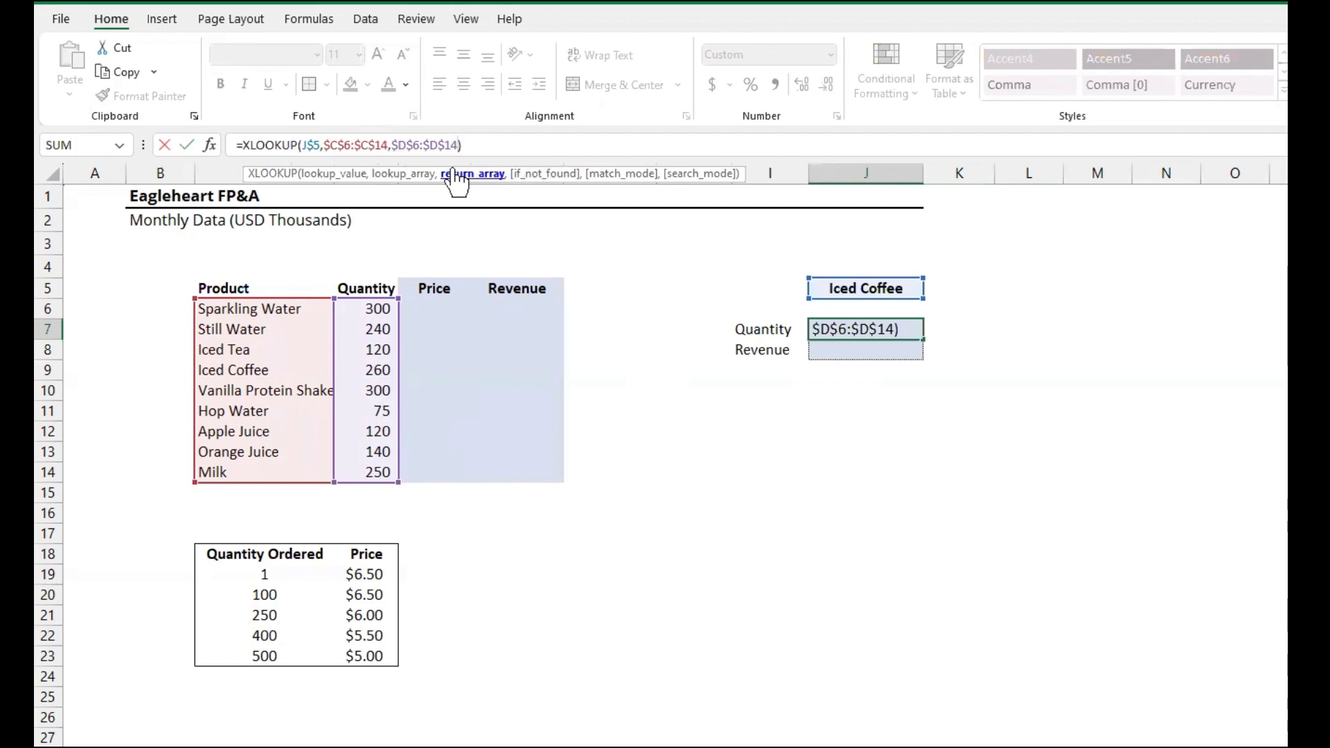
type(",")
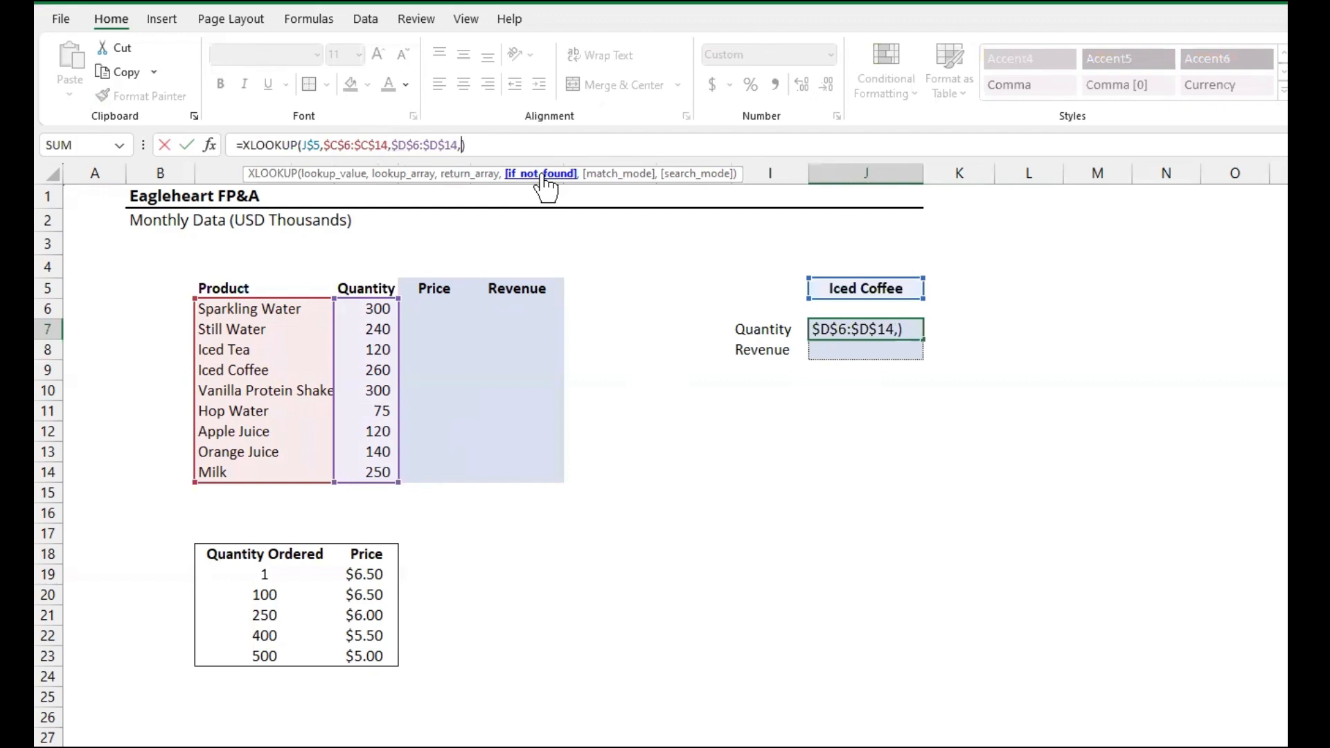
type("\"\",")
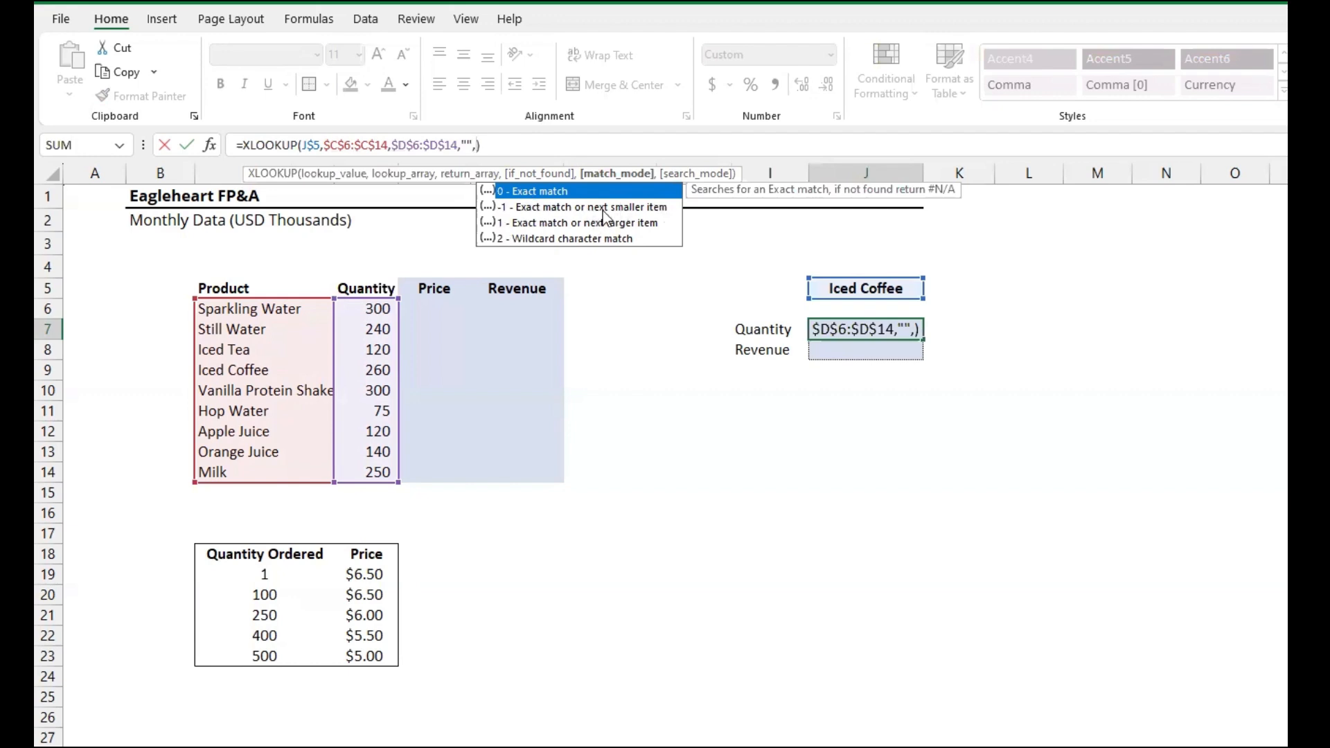
left_click(476, 144)
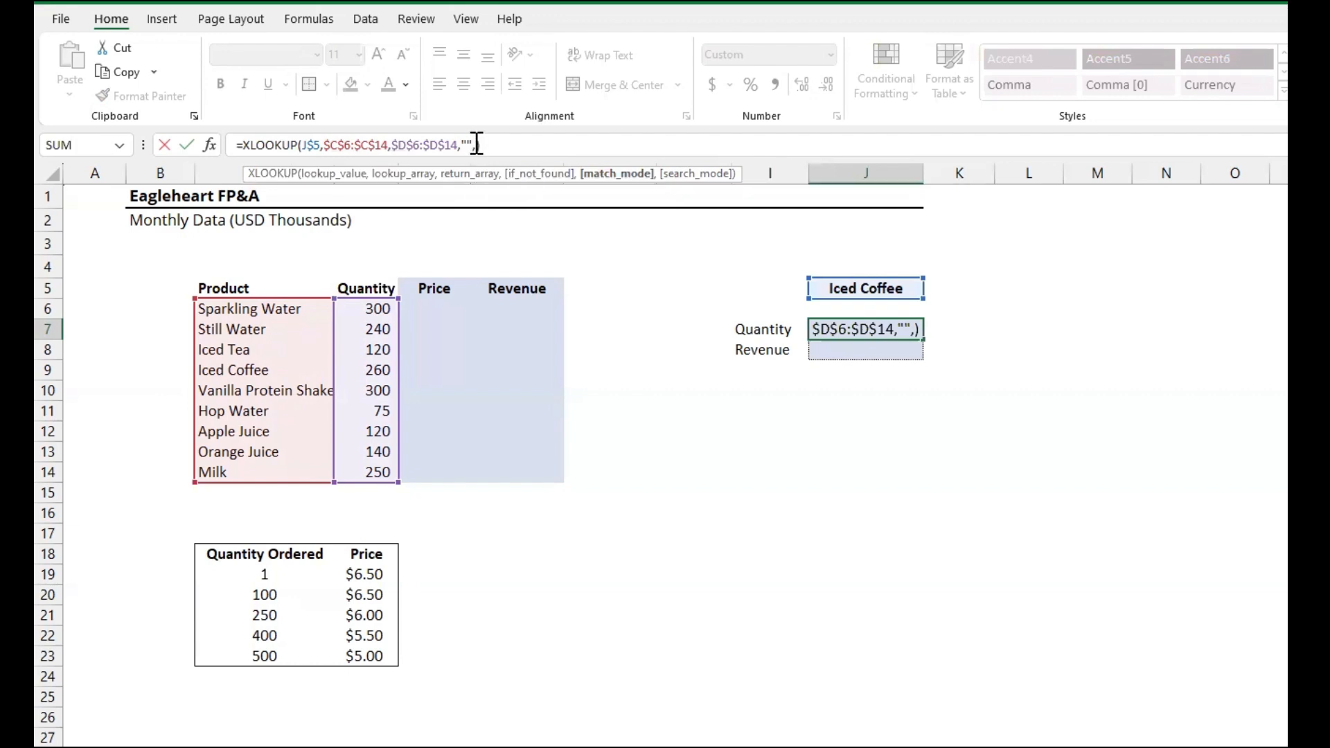
type("0")
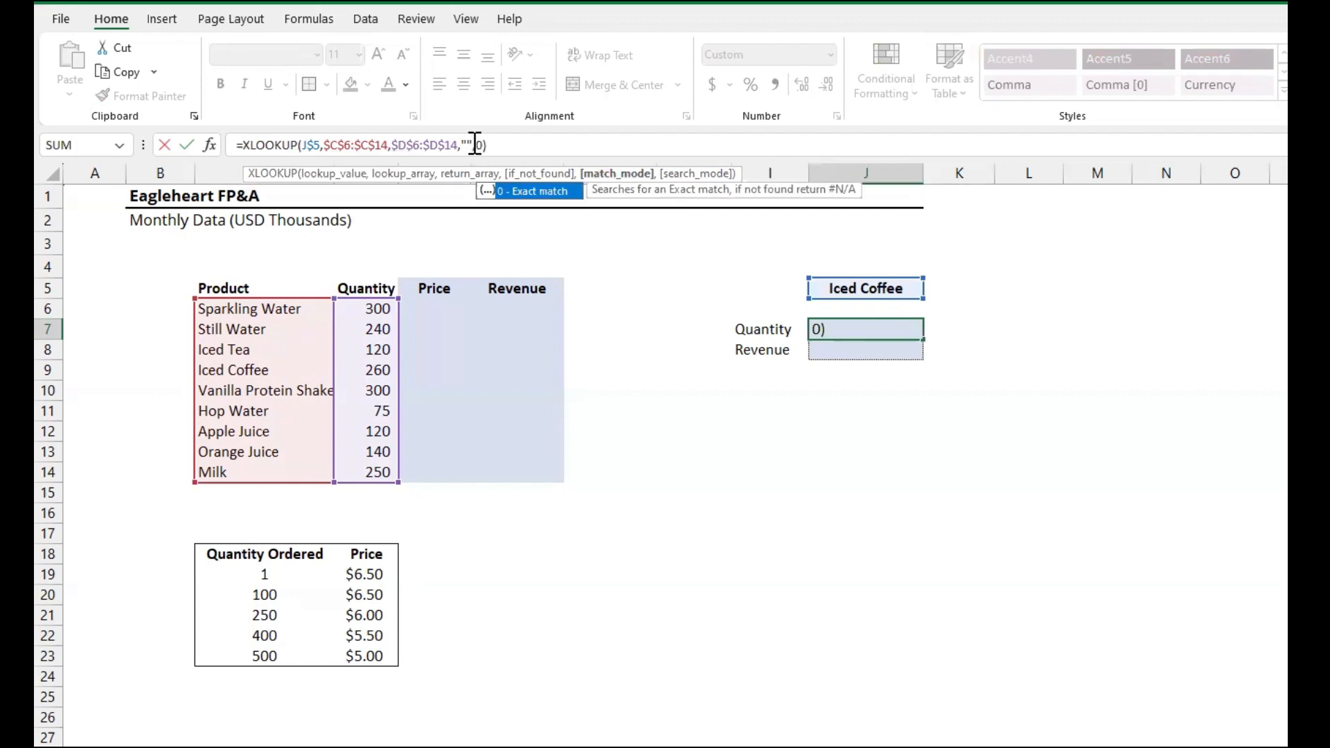
key("BackSpace")
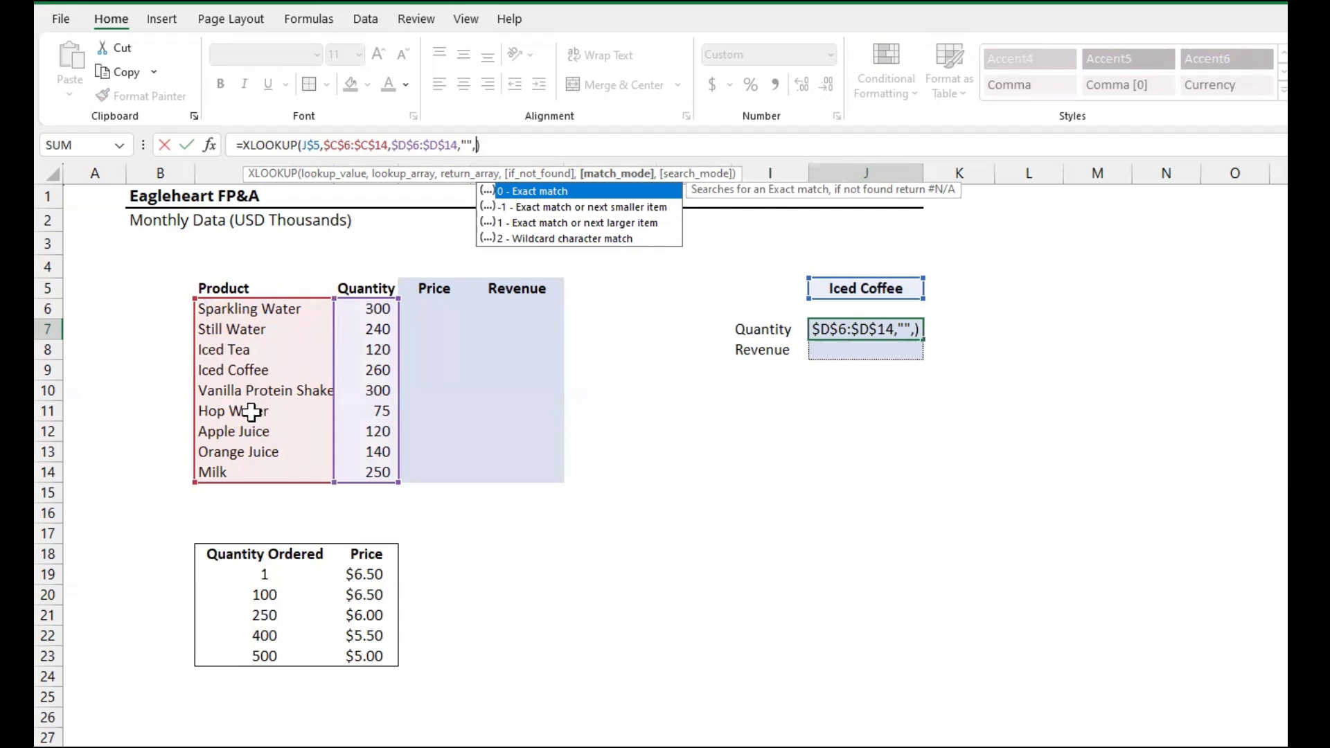
left_click(476, 144)
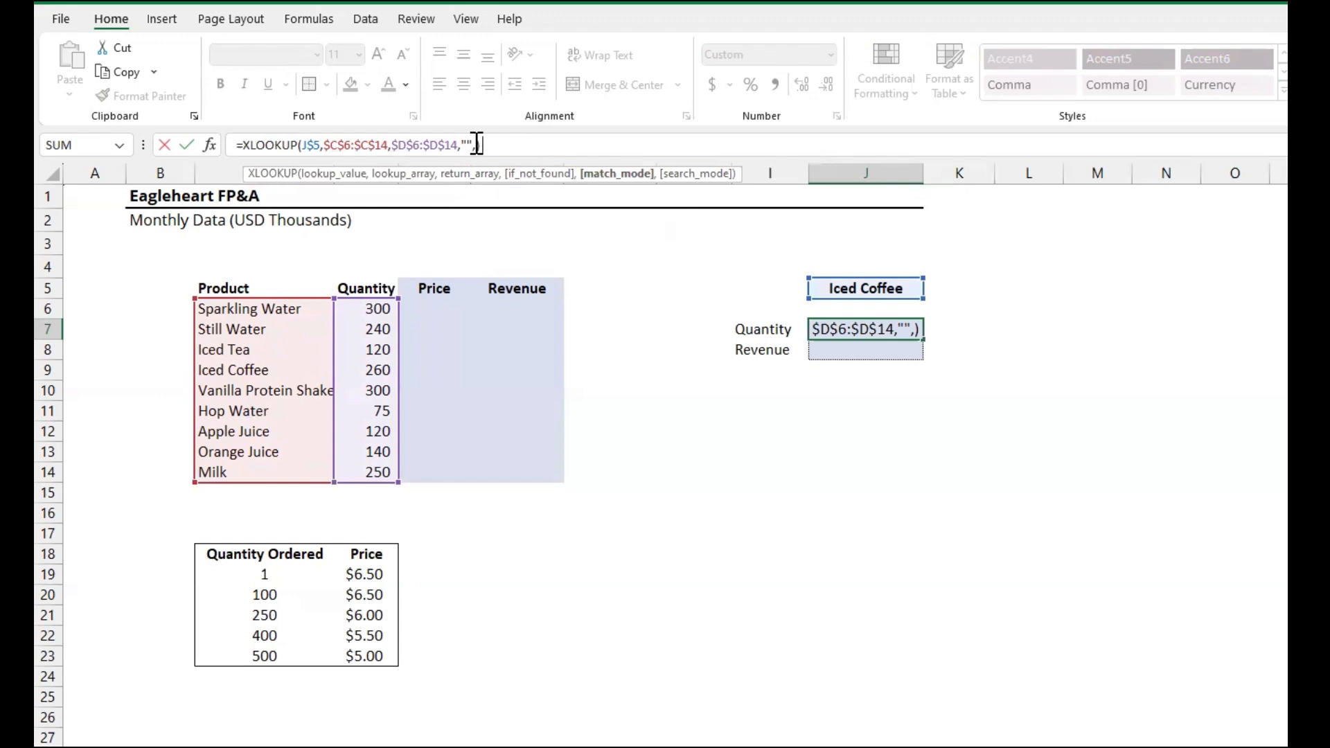
type("0")
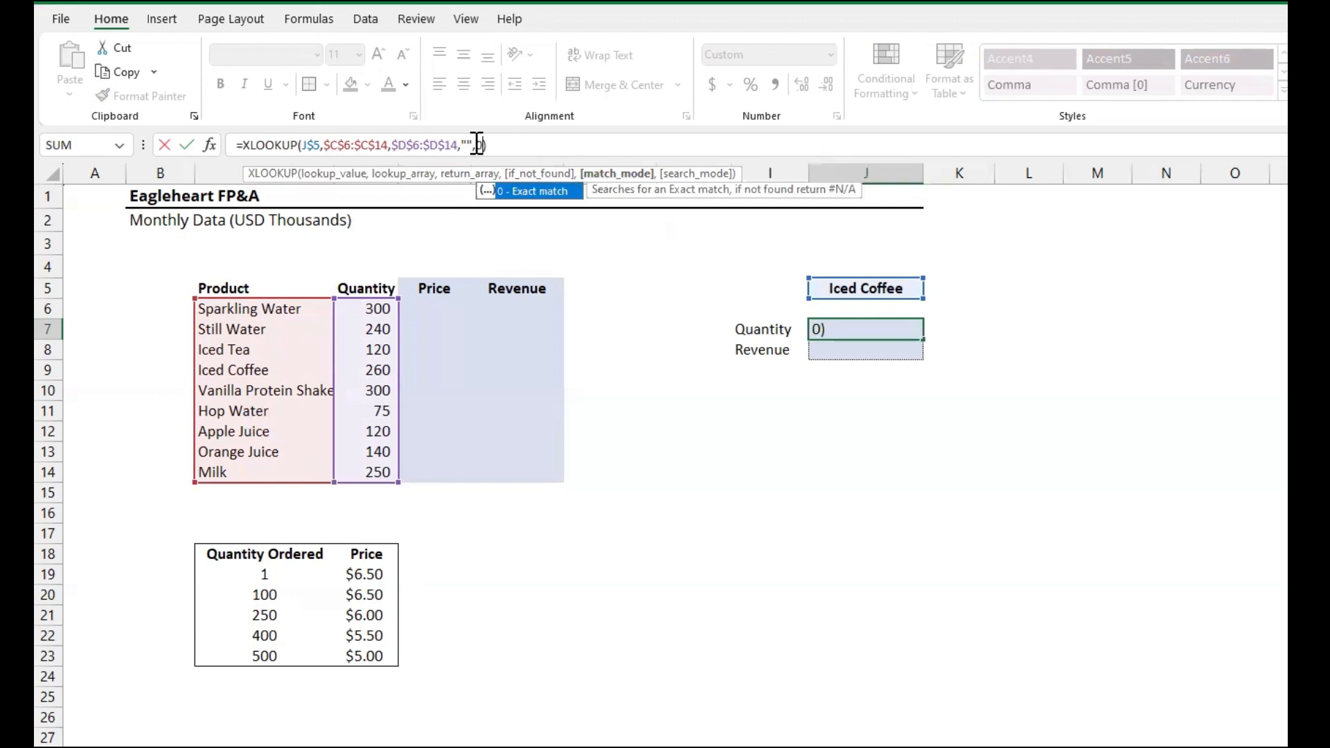
type(",")
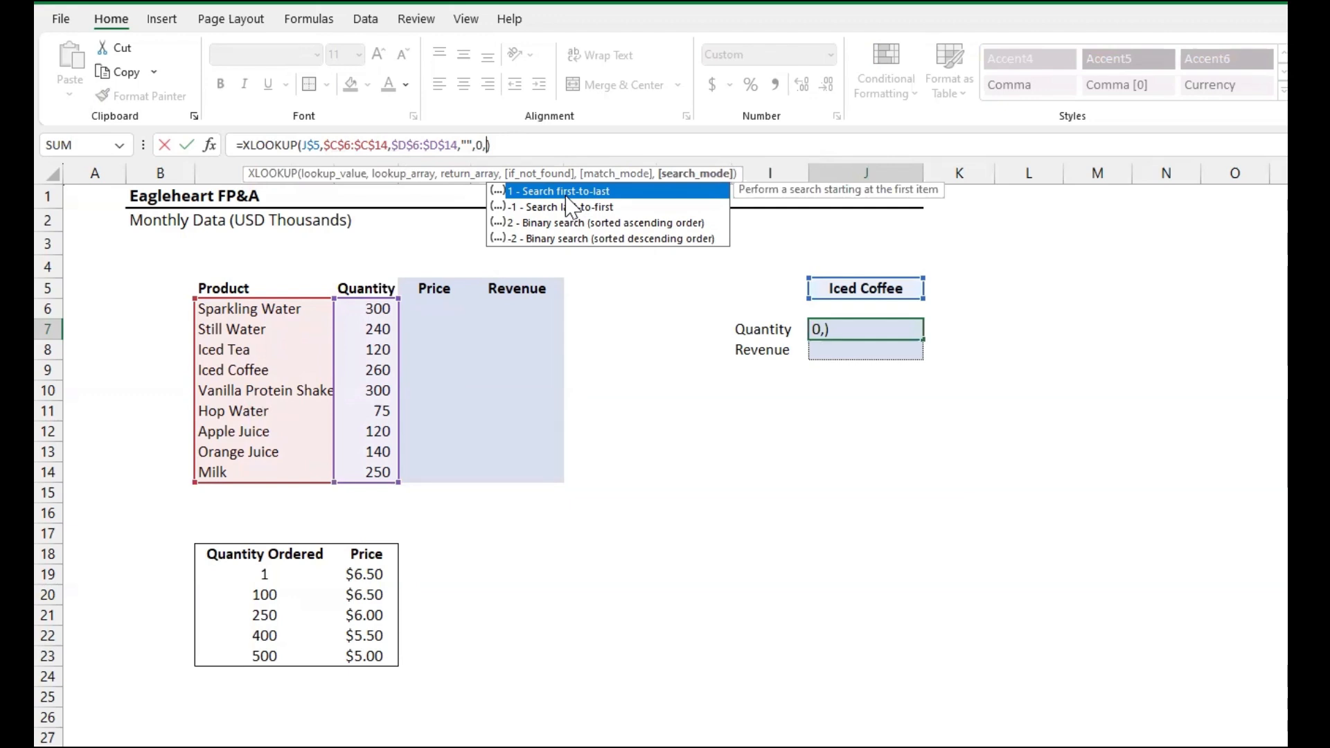
key("ctrl+Return")
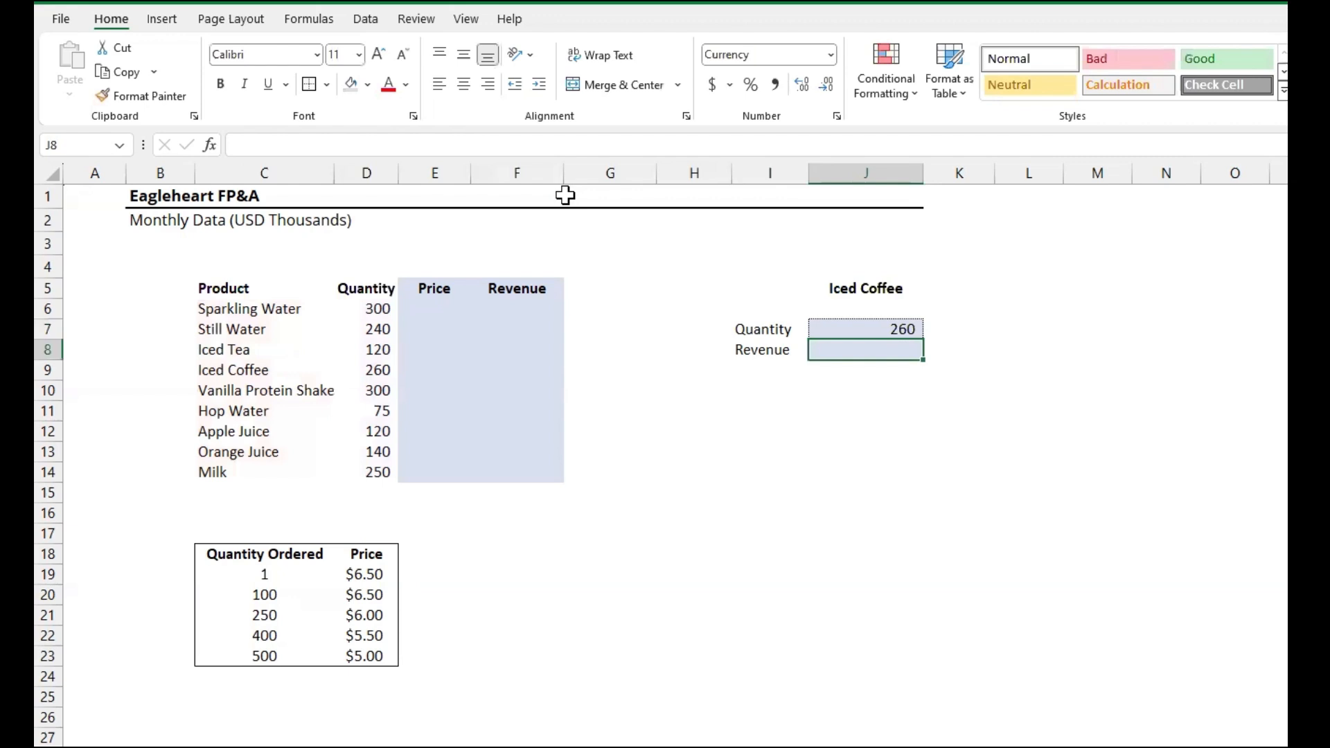
Start an XLOOKUP formula in E6 for Sparkling Water's price, using the column-locked quantity $D6 as lookup value.
key("Left")
key("Left")
key("Left")
key("Left")
key("Left")
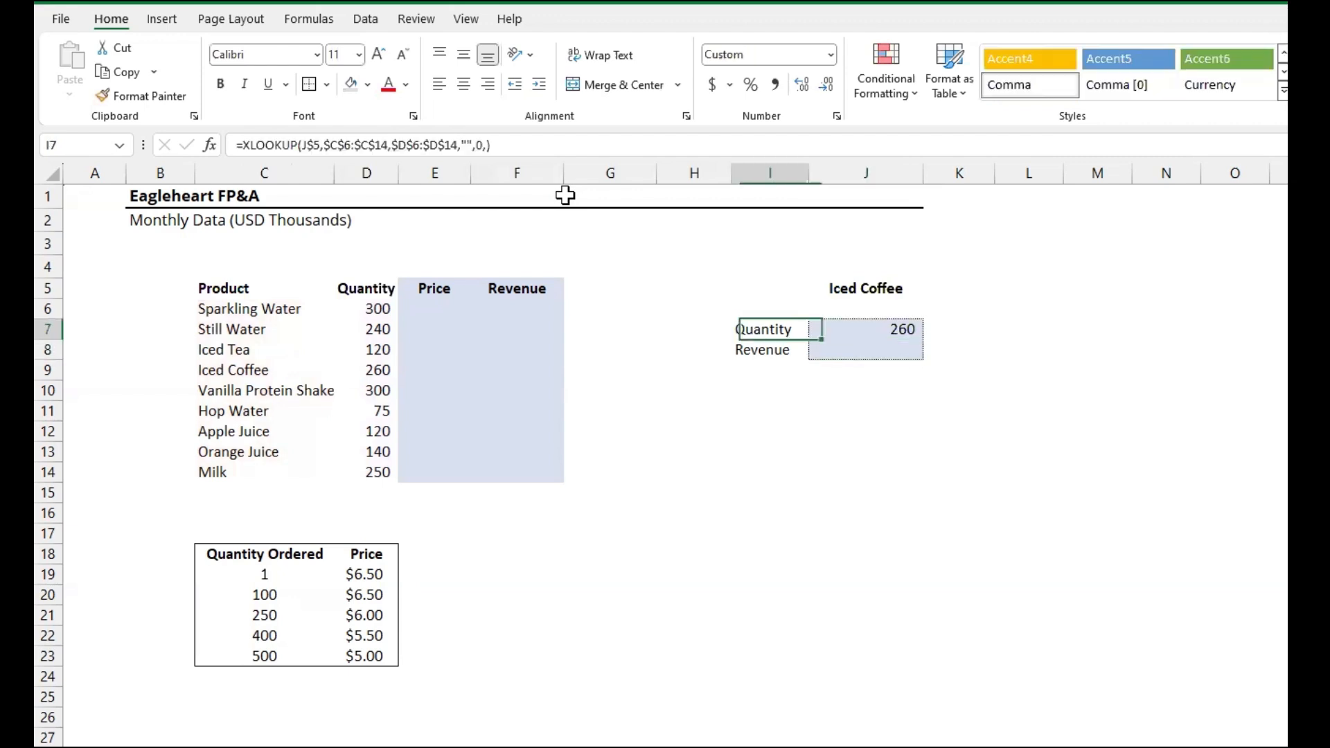
key("Up")
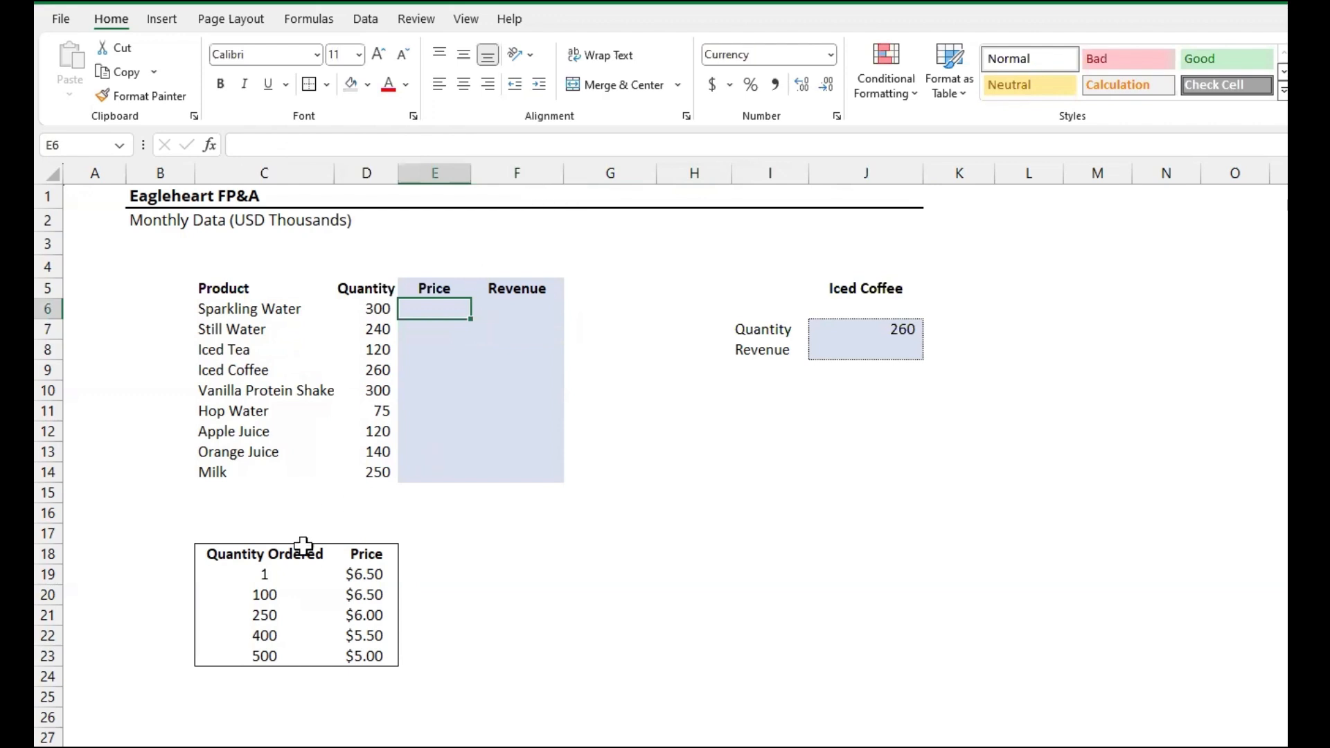
left_click_drag(251, 557, 362, 656)
left_click(434, 309)
type("=")
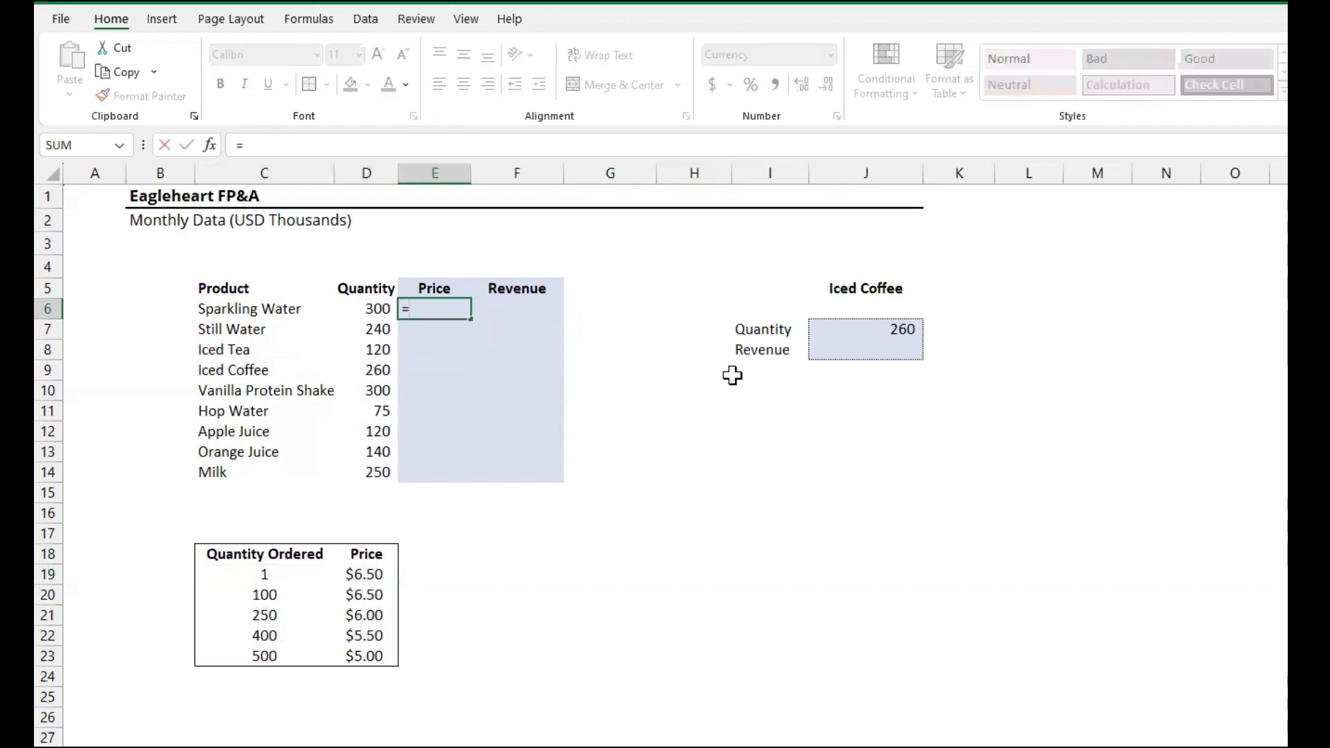
type("xl")
key("Tab")
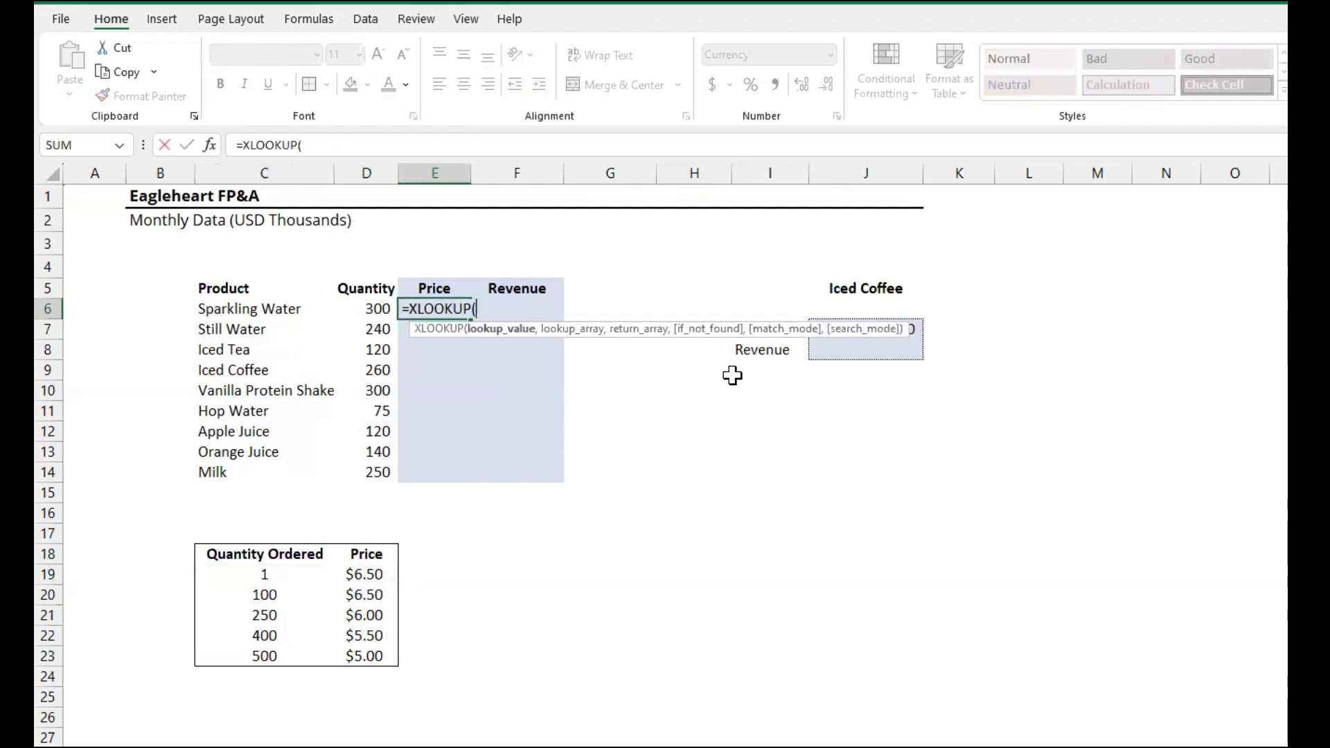
key("Left")
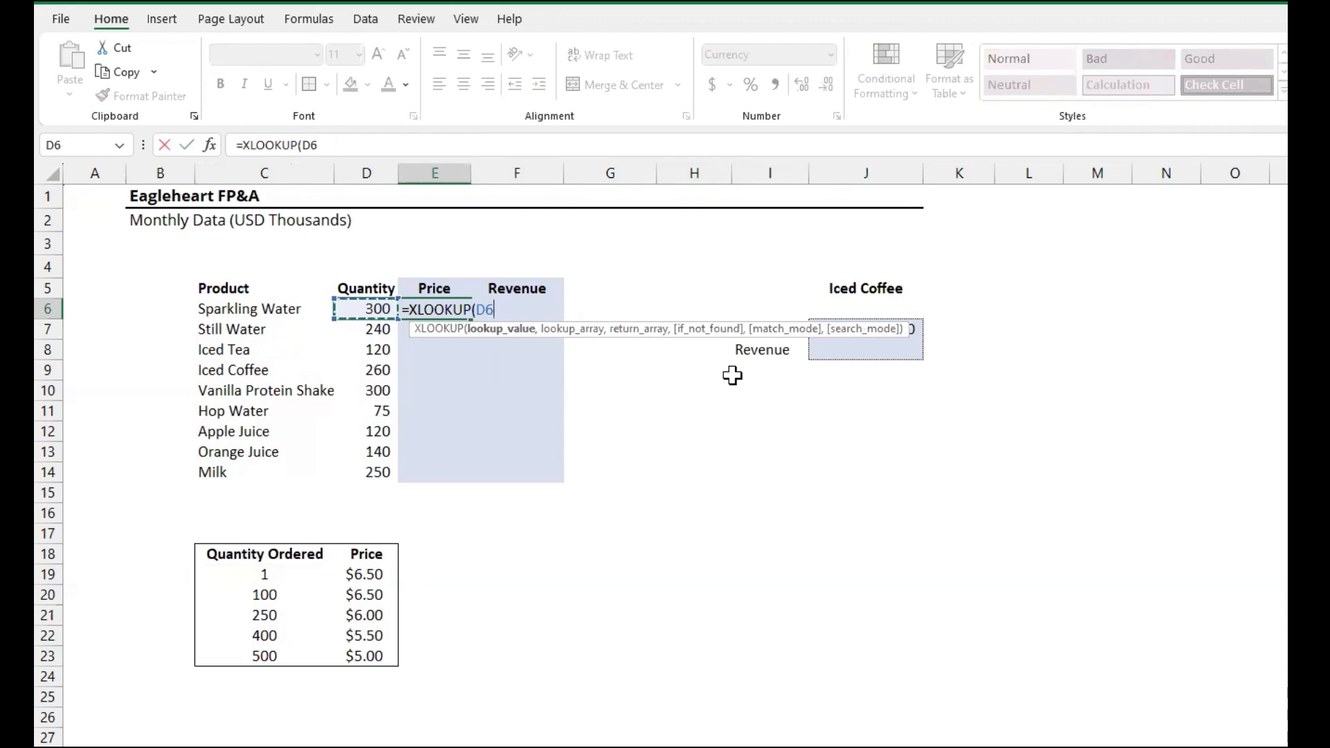
key("F4")
key("F4")
key("F4")
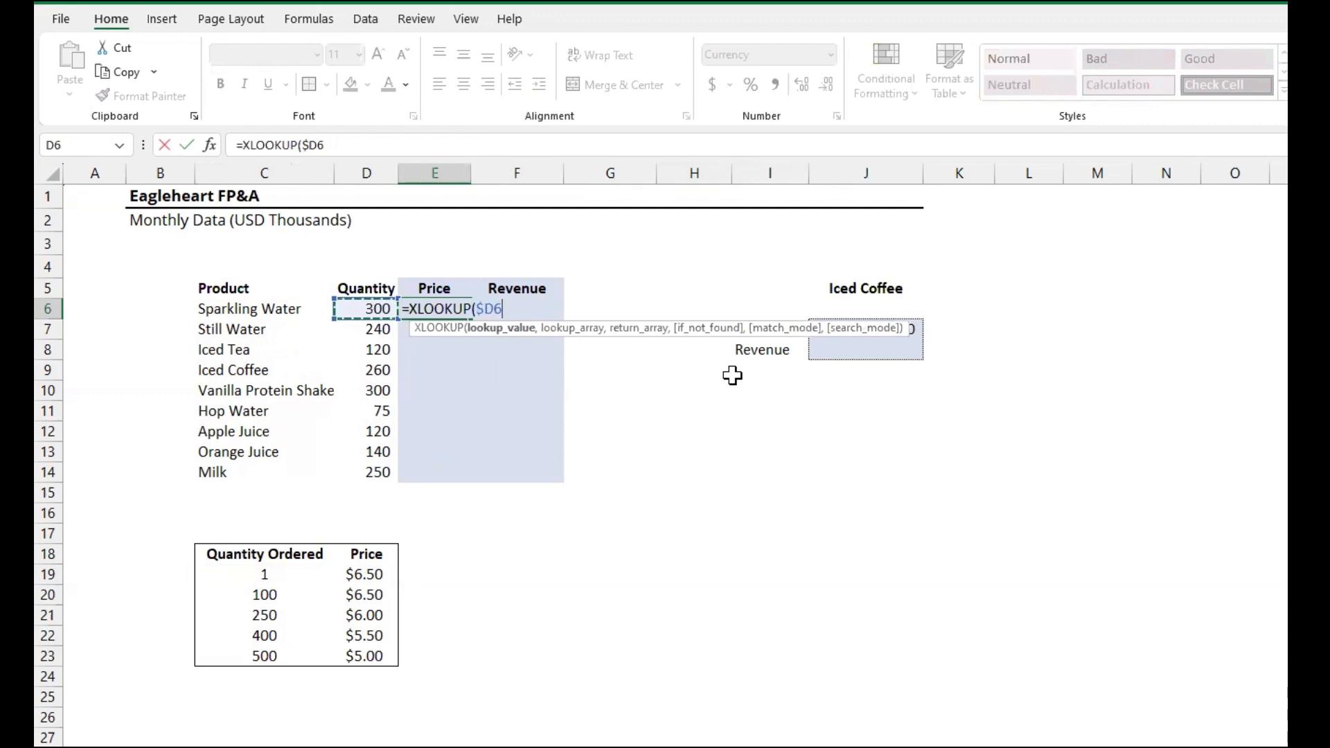
Add the Quantity Ordered values $C$19:$C$23 as the absolute lookup array of the E6 formula.
type(",")
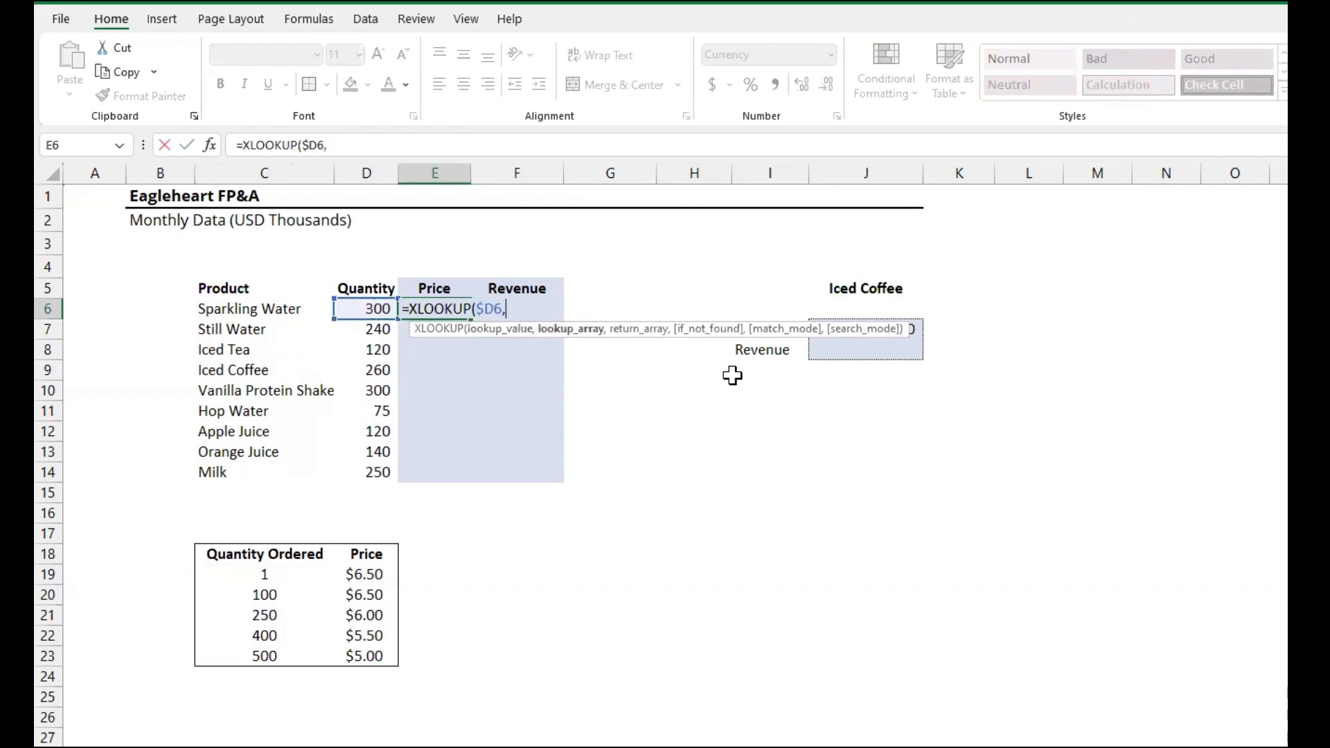
key("Down")
key("ctrl+Down")
key("ctrl+Down")
key("Left")
key("Down")
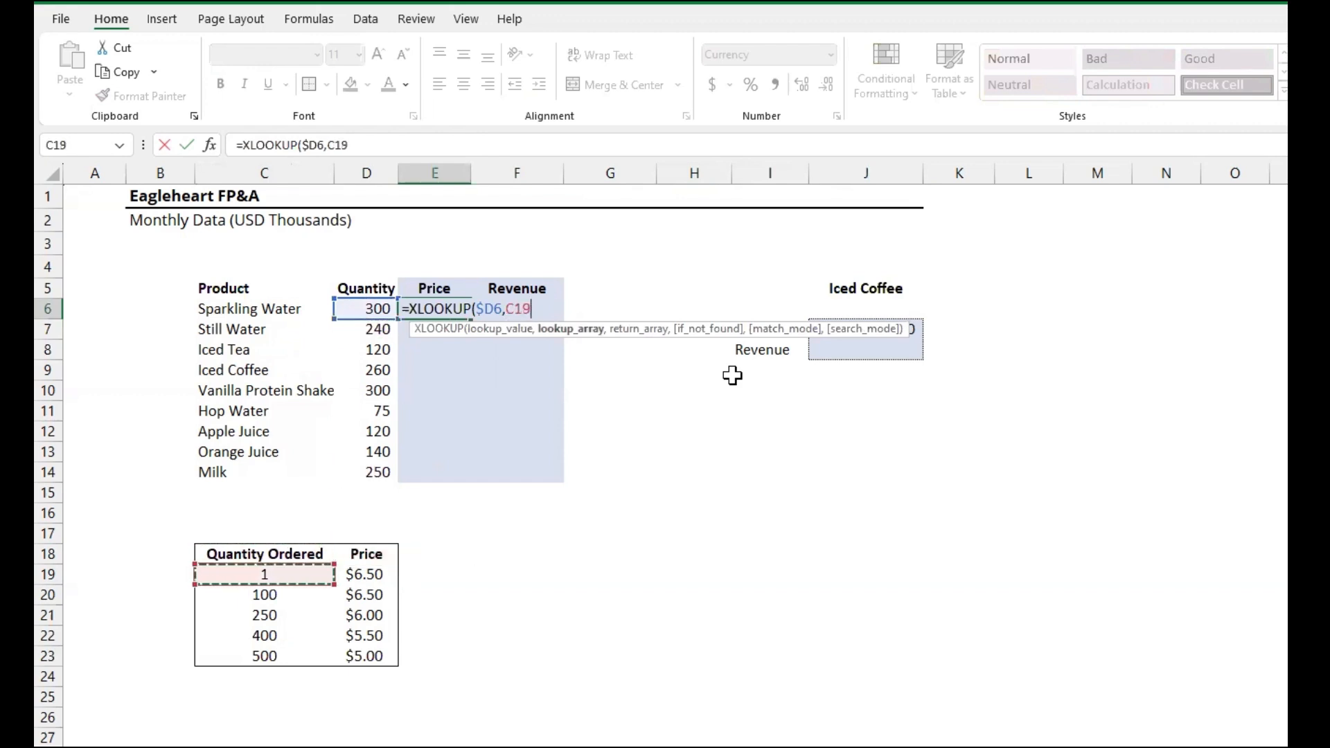
key("ctrl+shift+Down")
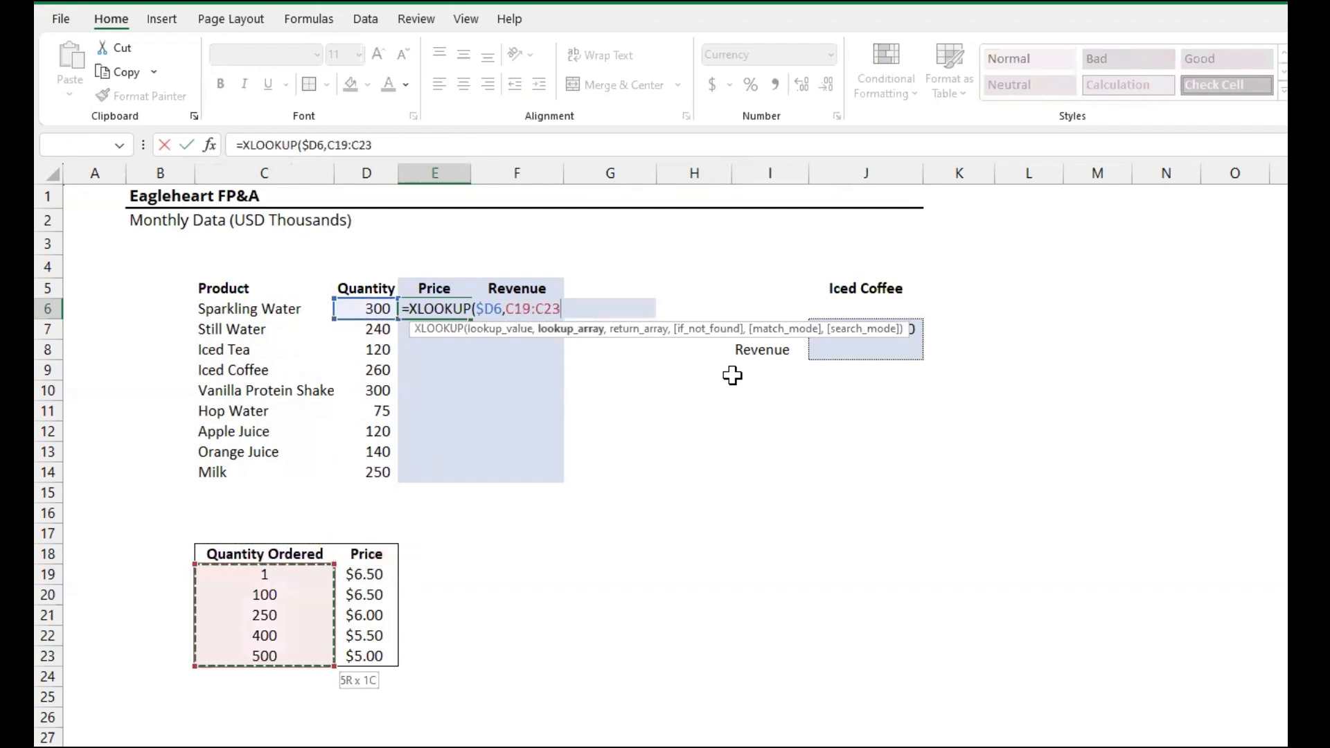
key("F4")
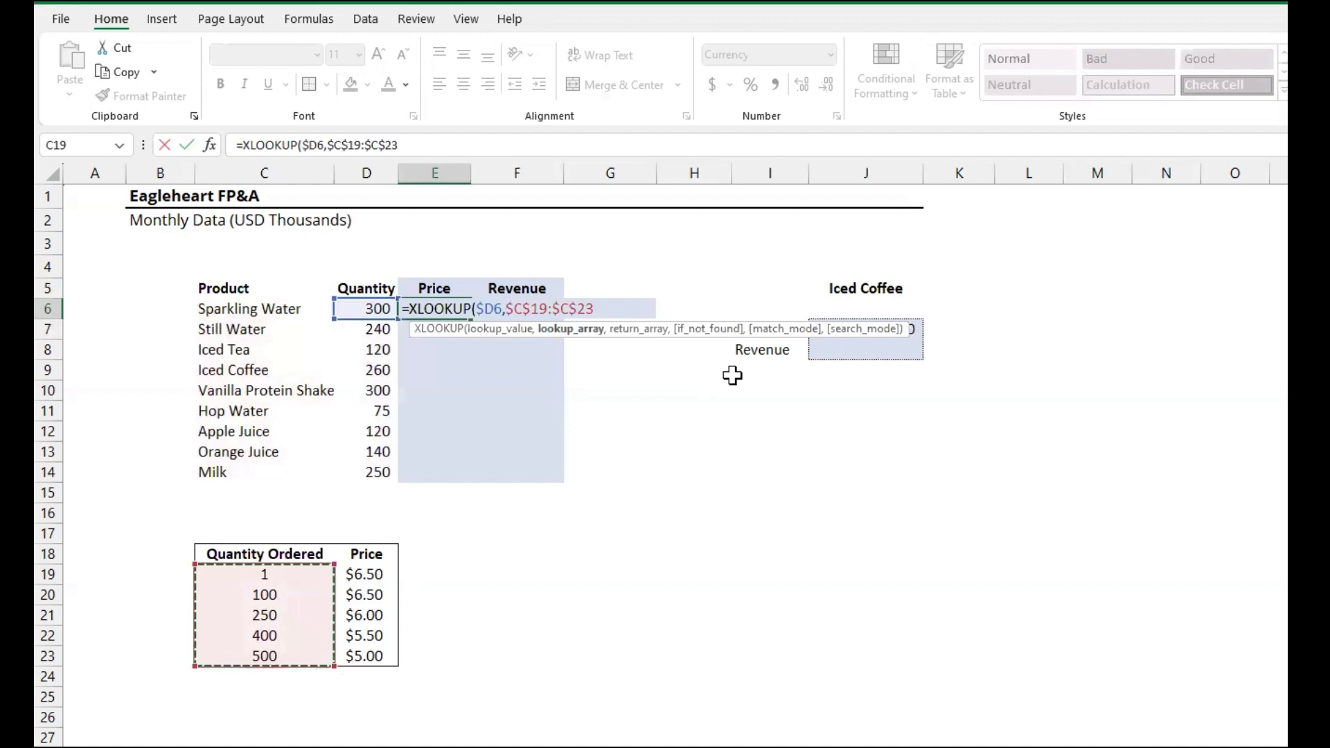
Add the tier prices $D$19:$D$23 as the absolute return array of the E6 formula.
type(",")
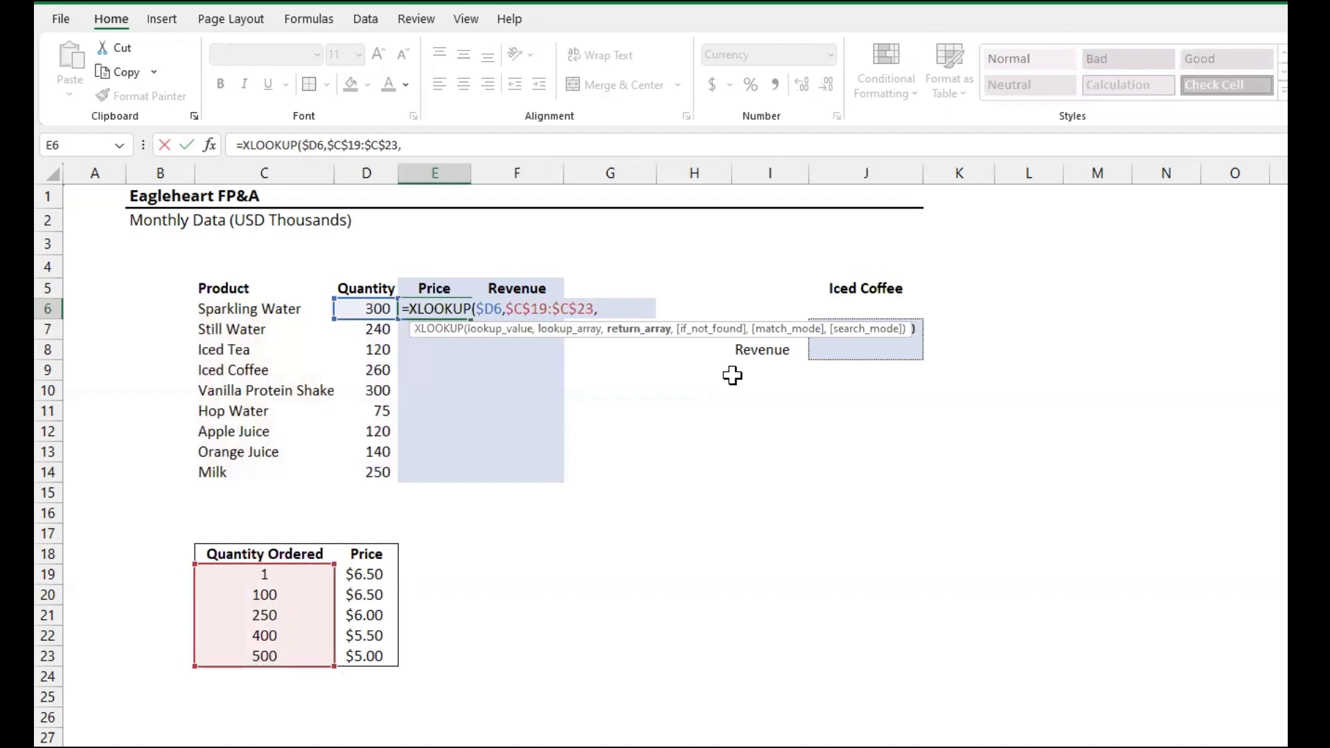
key("ctrl+Down")
key("ctrl+Up")
key("Left")
key("ctrl+Down")
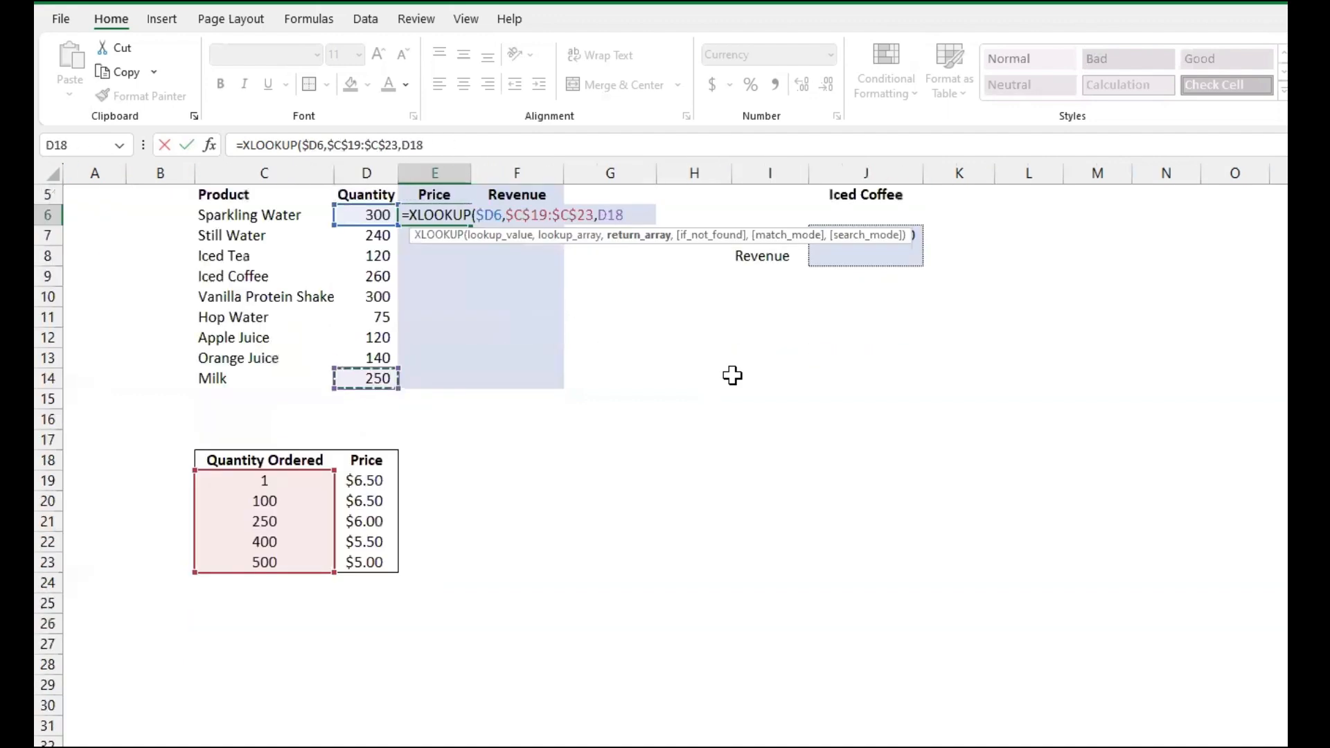
key("ctrl+Down")
key("Down")
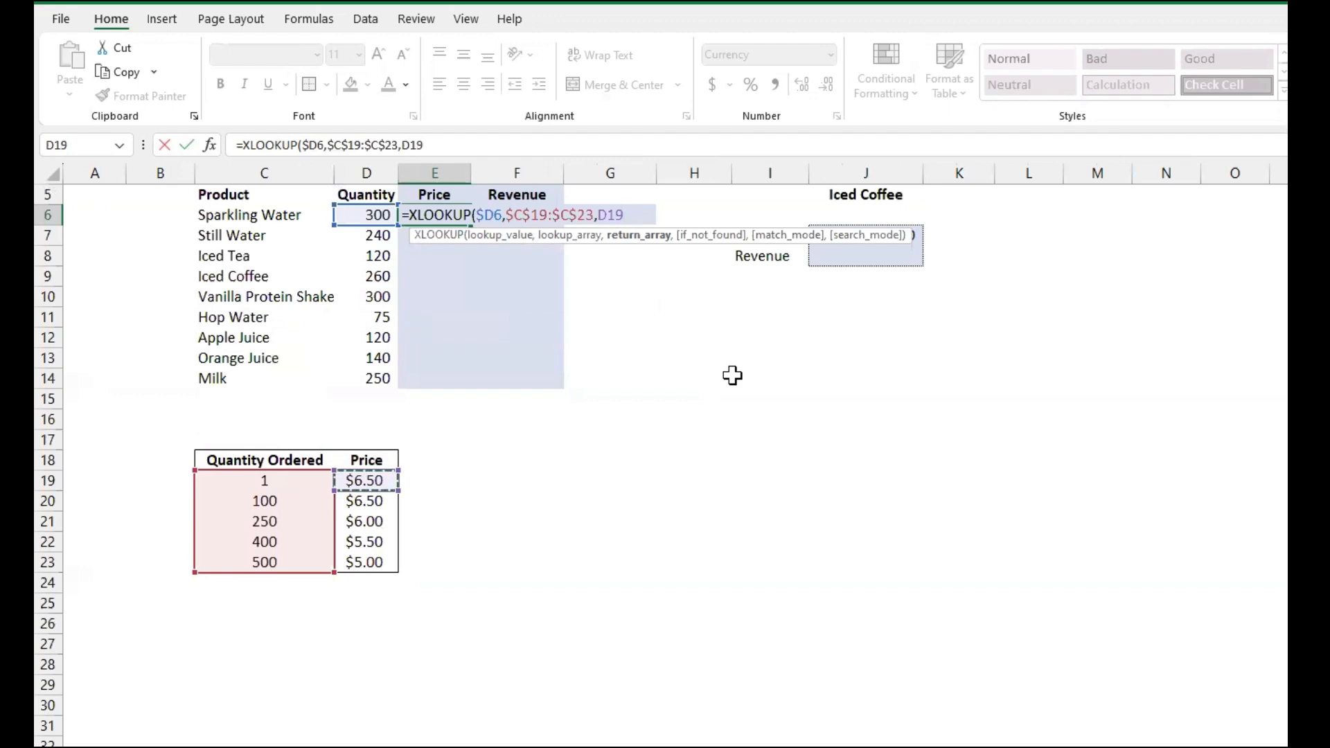
key("ctrl+shift+Down")
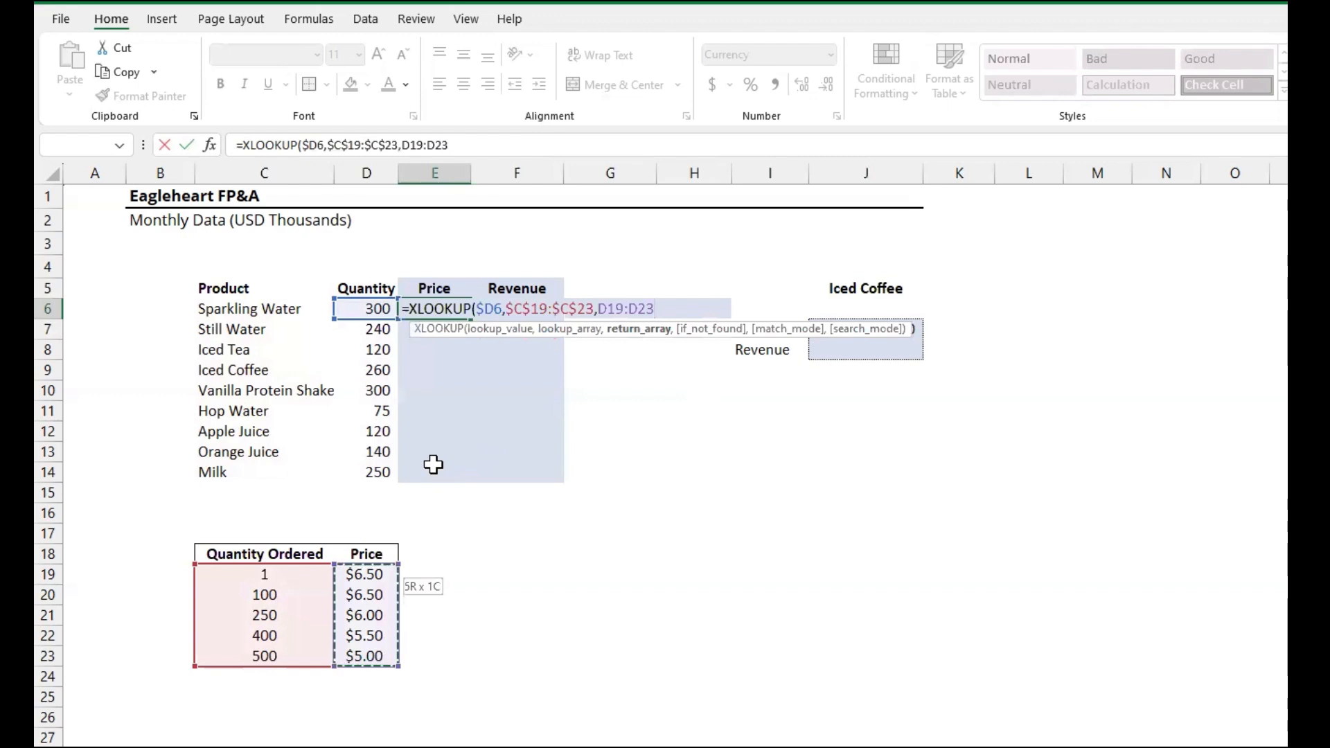
key("F4")
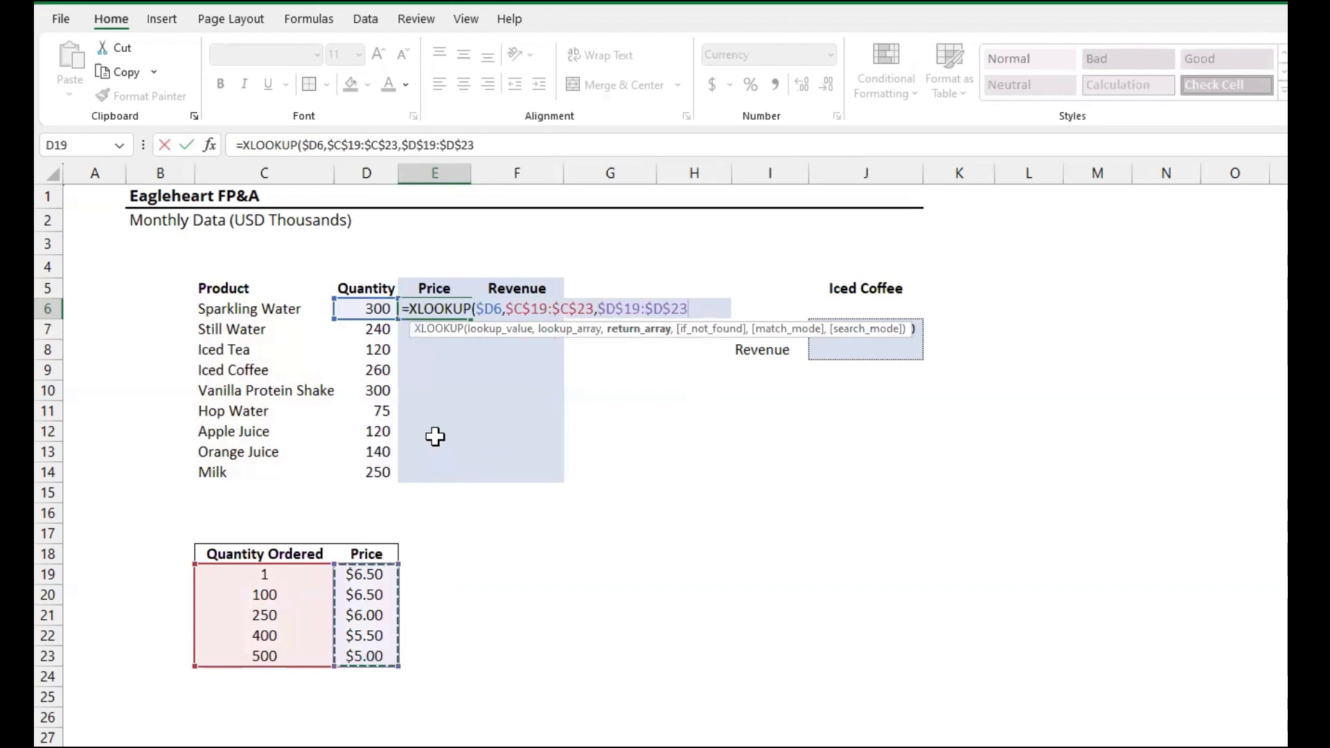
Complete the E6 XLOOKUP with 0 if not found and match mode -1, and fill it down the Price column through E14.
type(",")
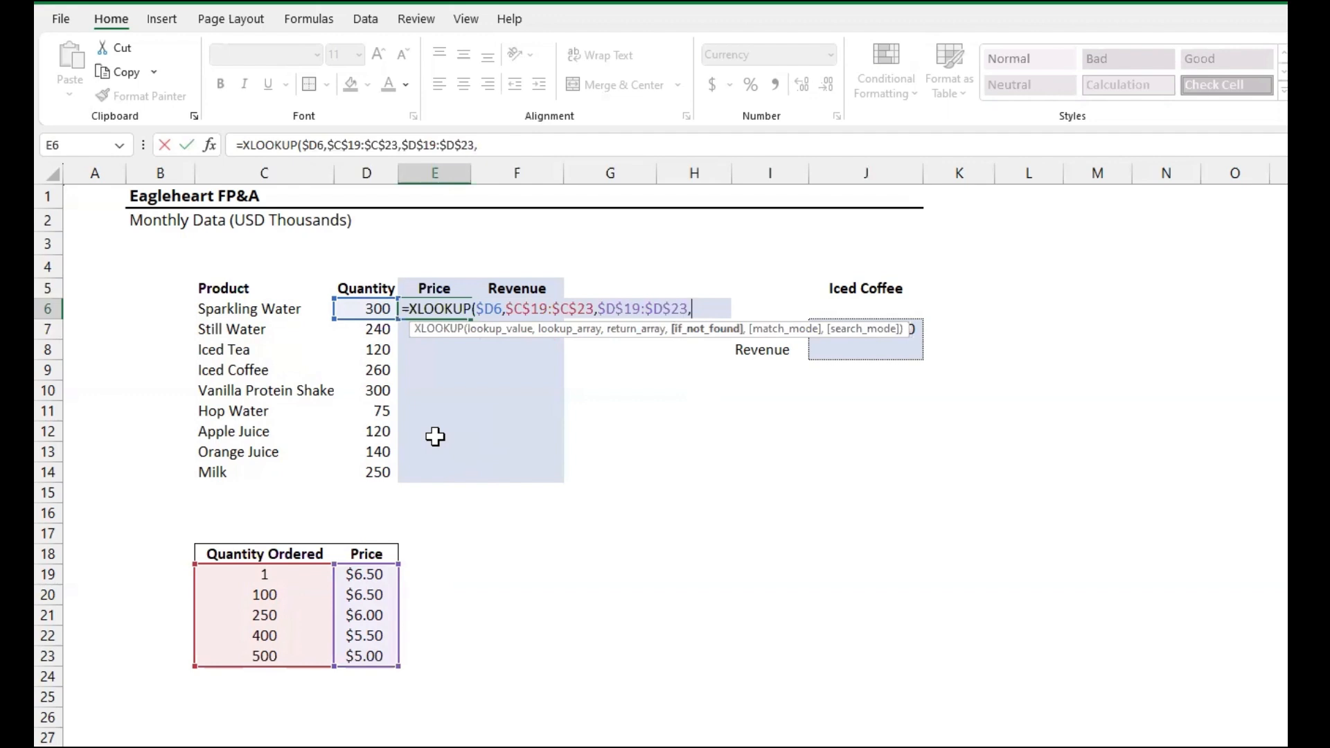
type("0,-")
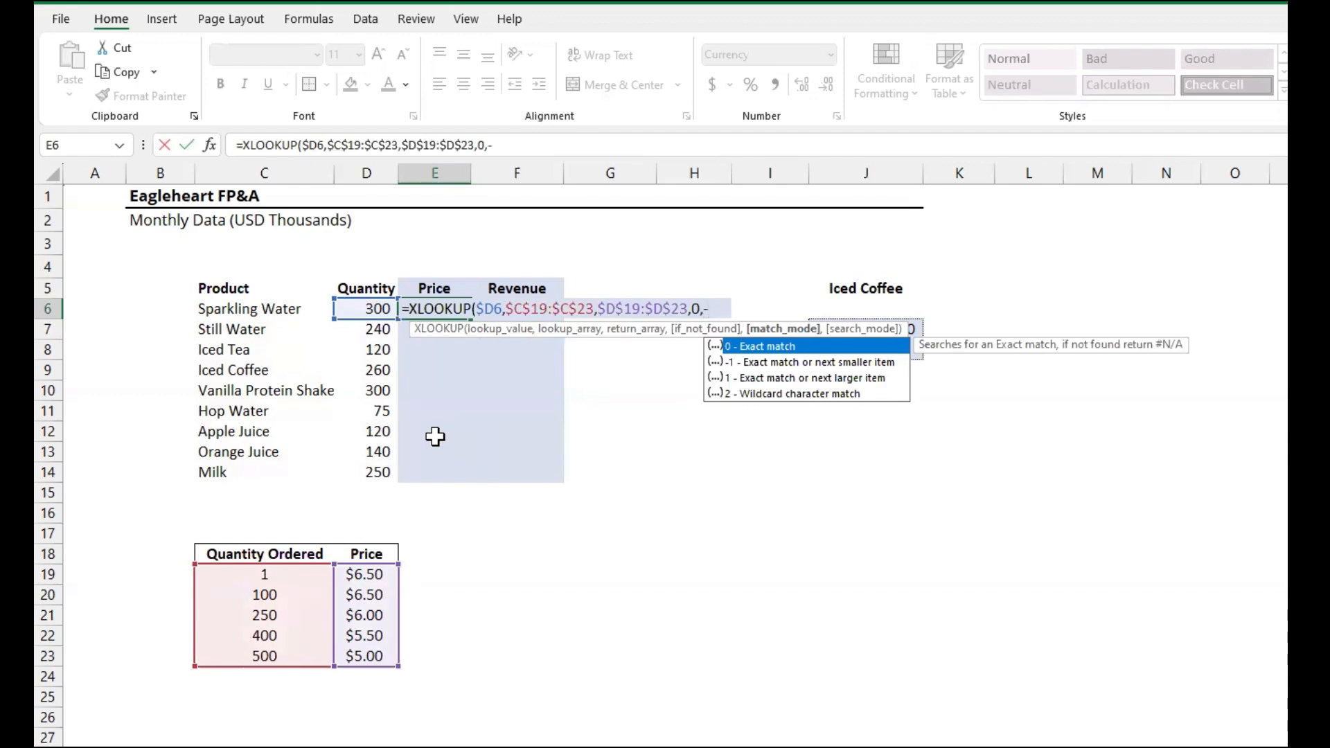
type("1")
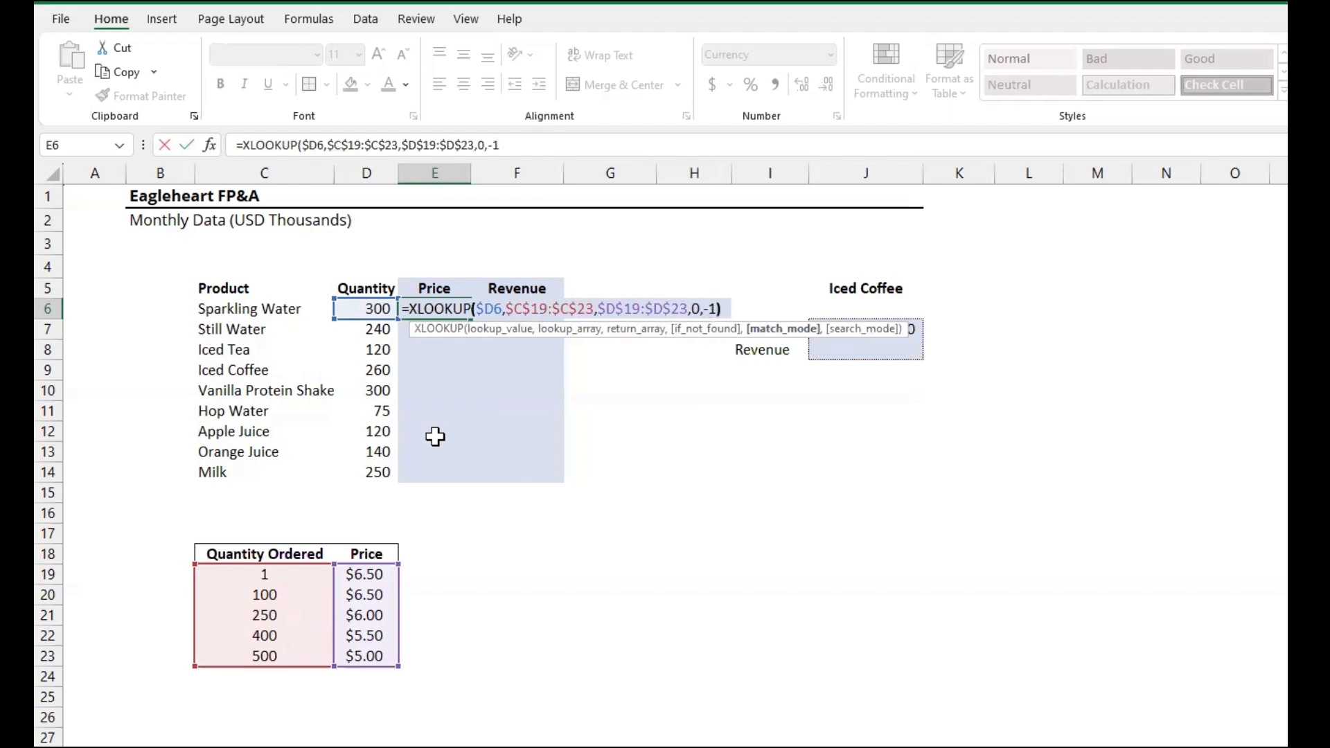
type(")")
key("Return")
key("Up")
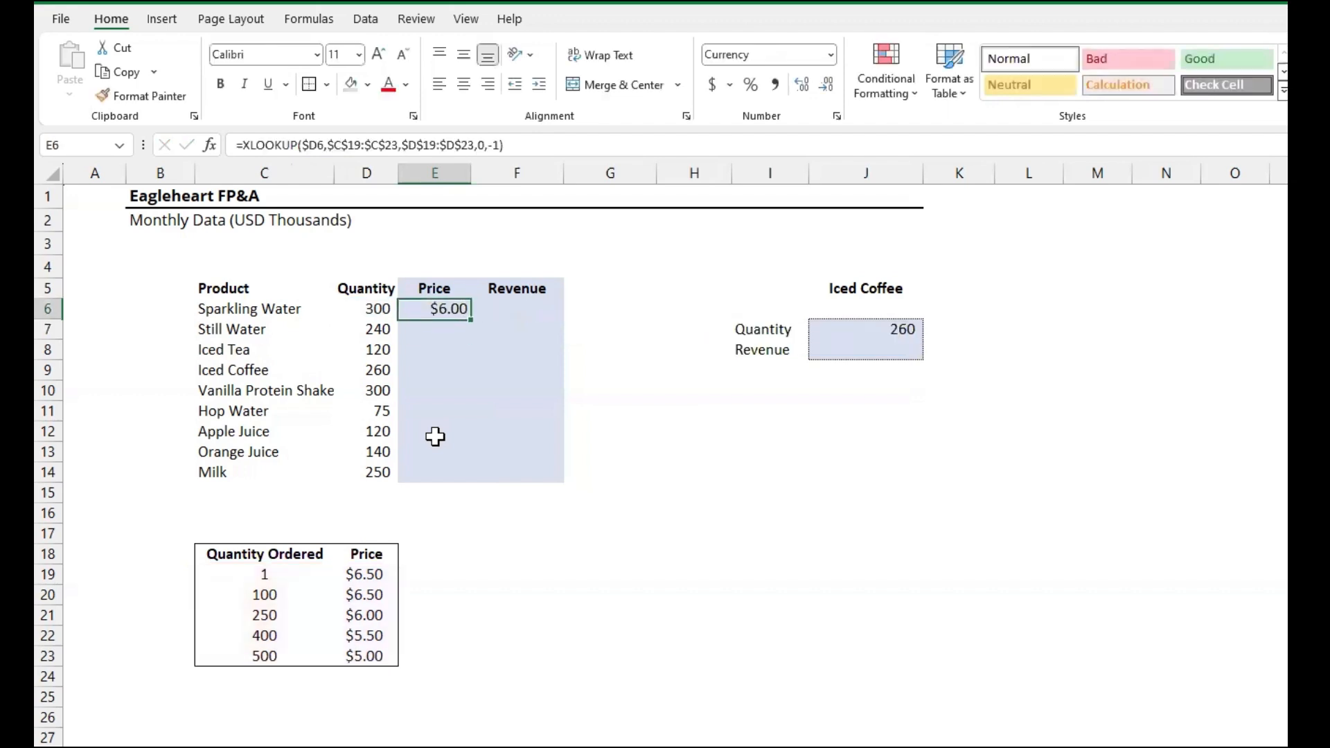
double_click(462, 319)
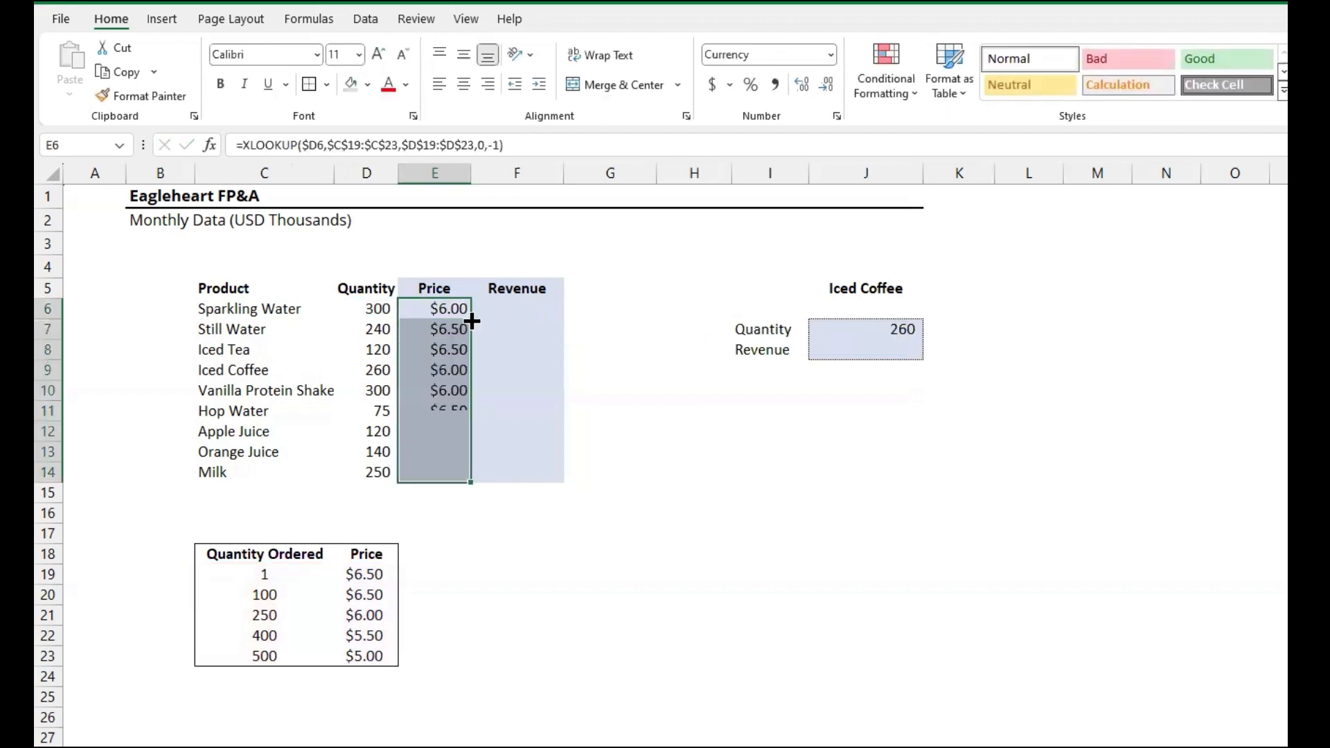
Compare Sparkling Water's quantity and price formula with the 250 and 400 tiers, and check the Still Water and Iced Coffee price formulas.
left_click(446, 310)
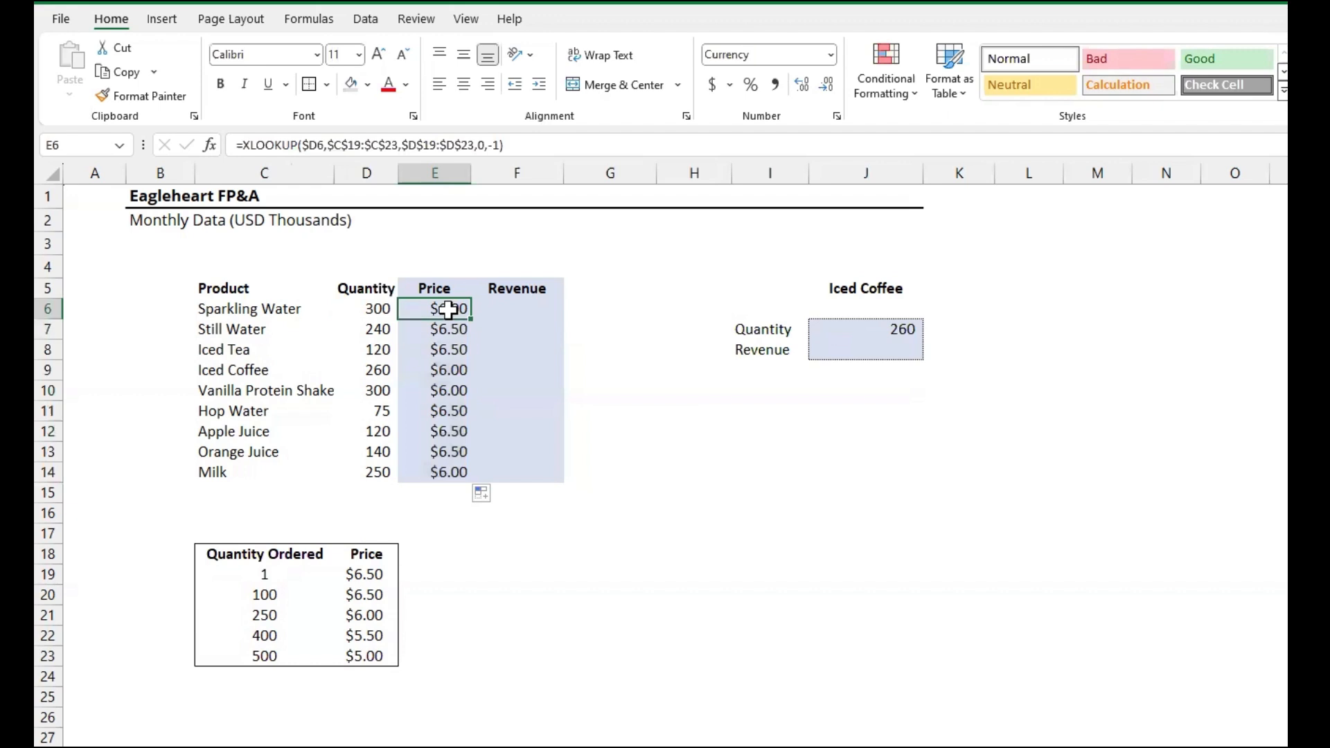
left_click(500, 145)
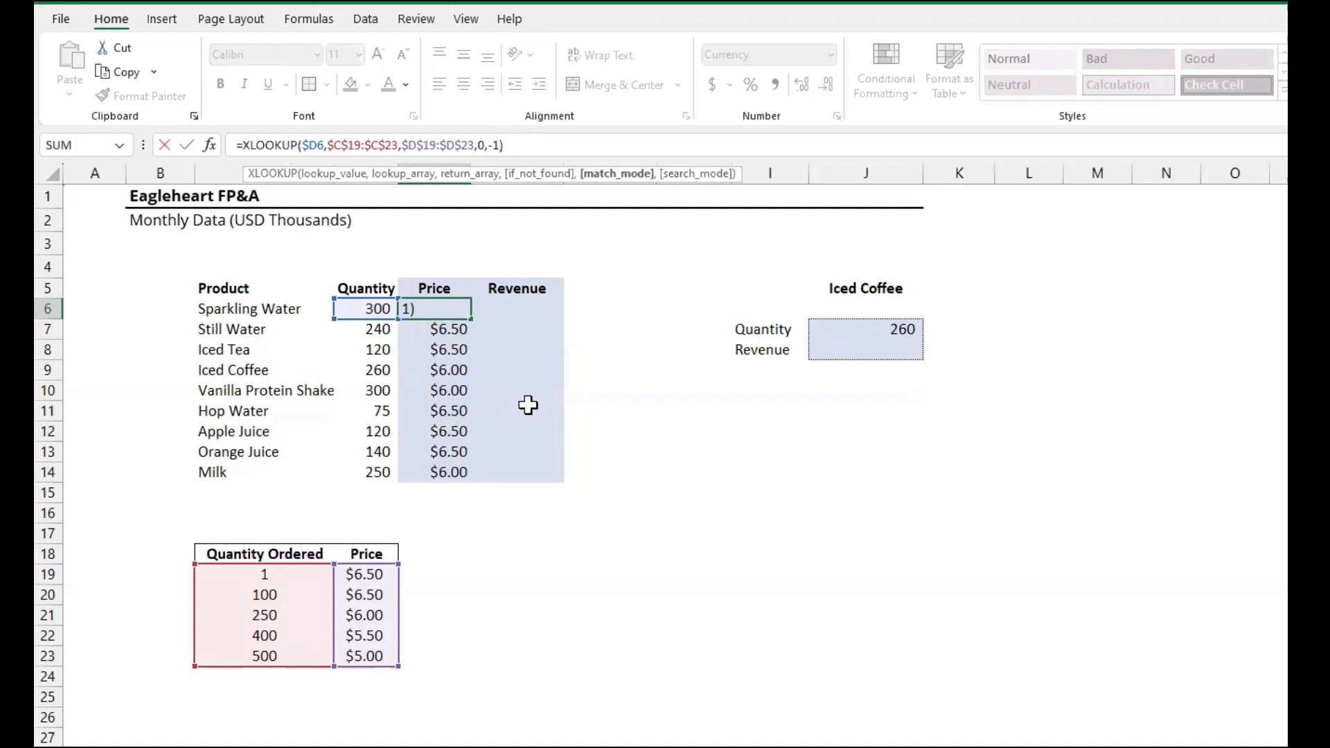
key("Escape")
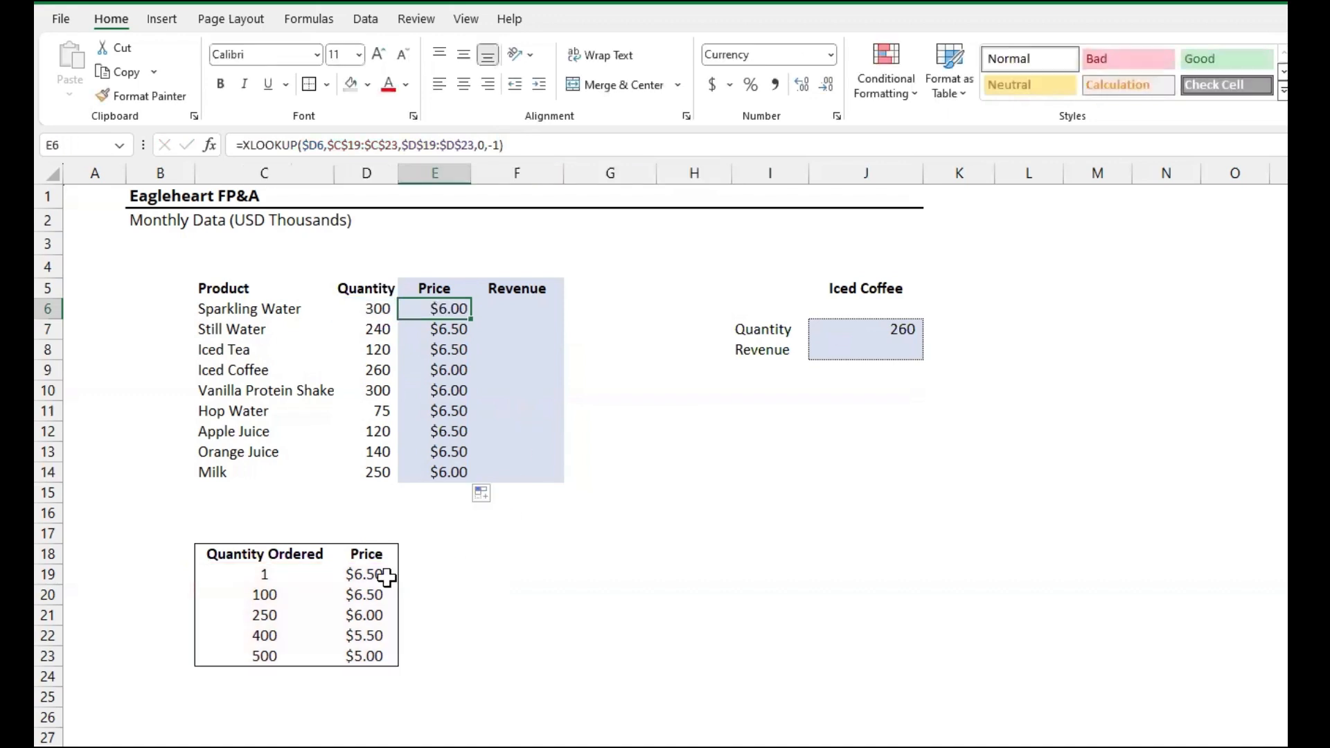
left_click(374, 309)
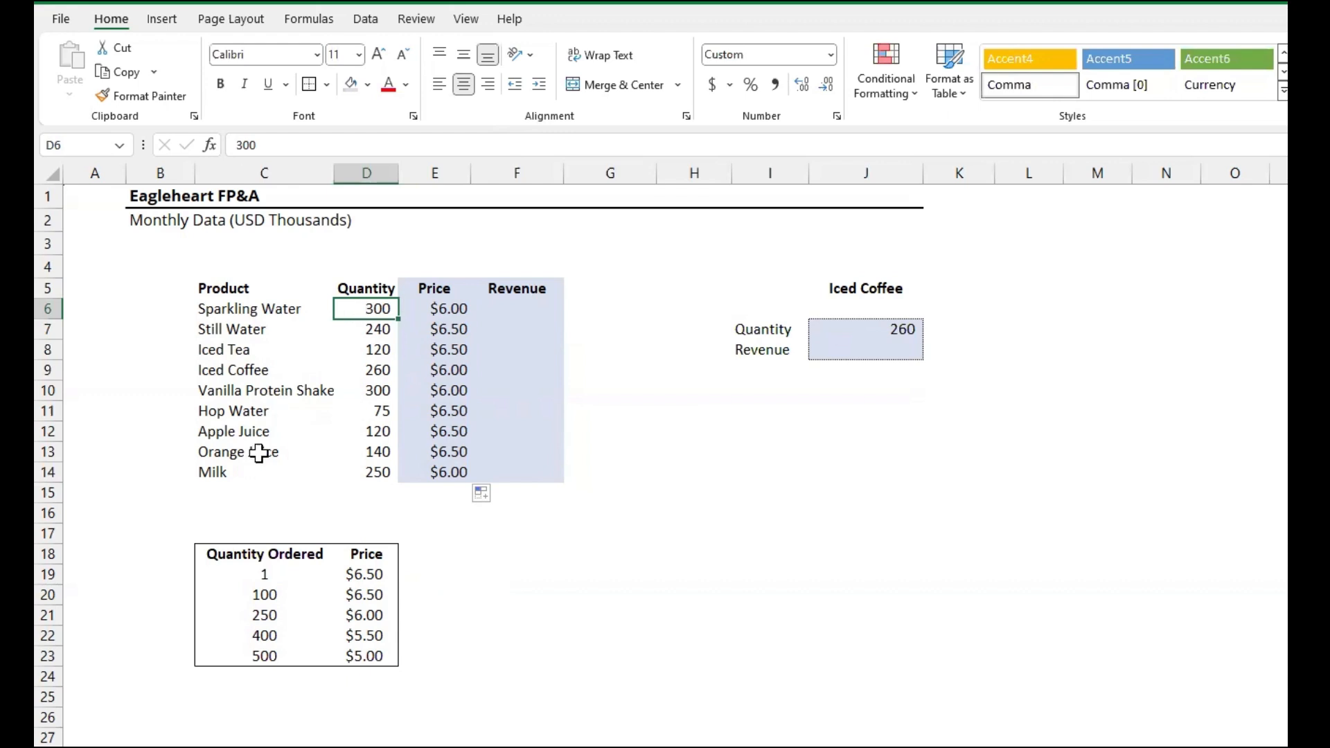
left_click_drag(259, 618, 352, 635)
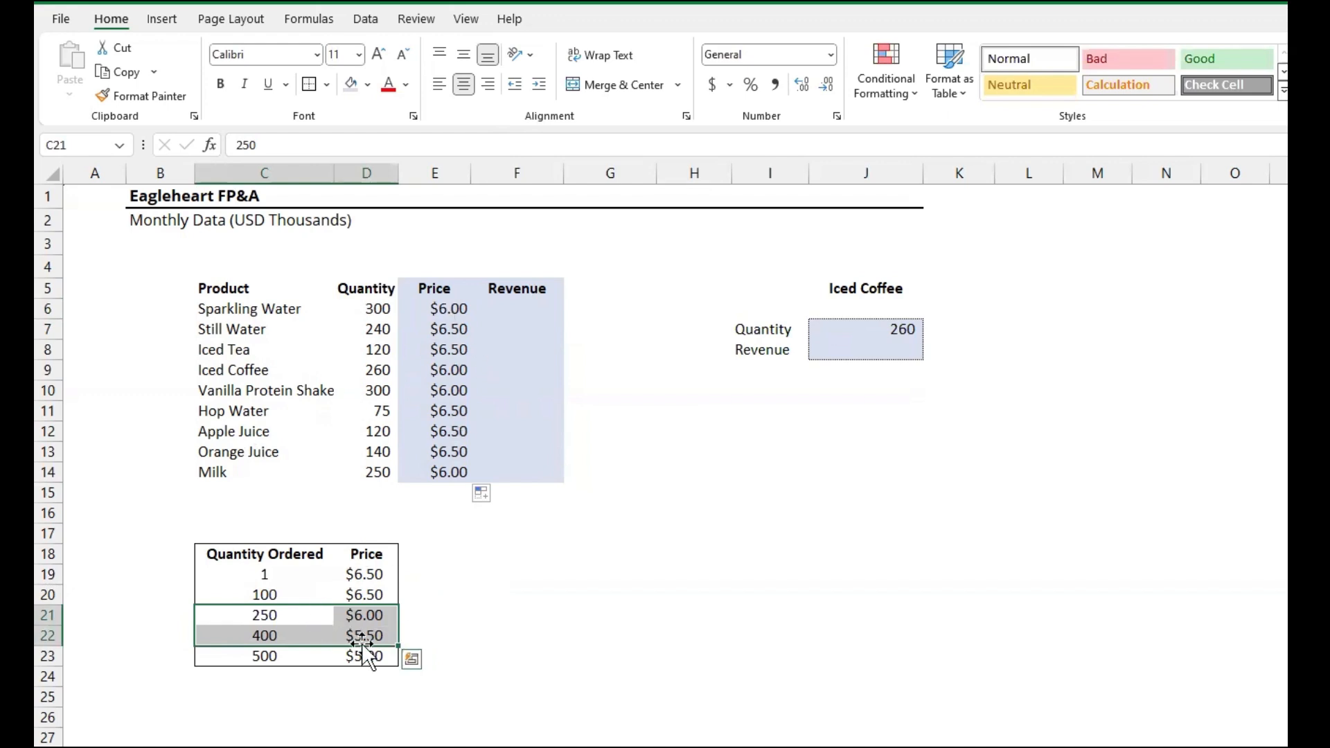
left_click(260, 615)
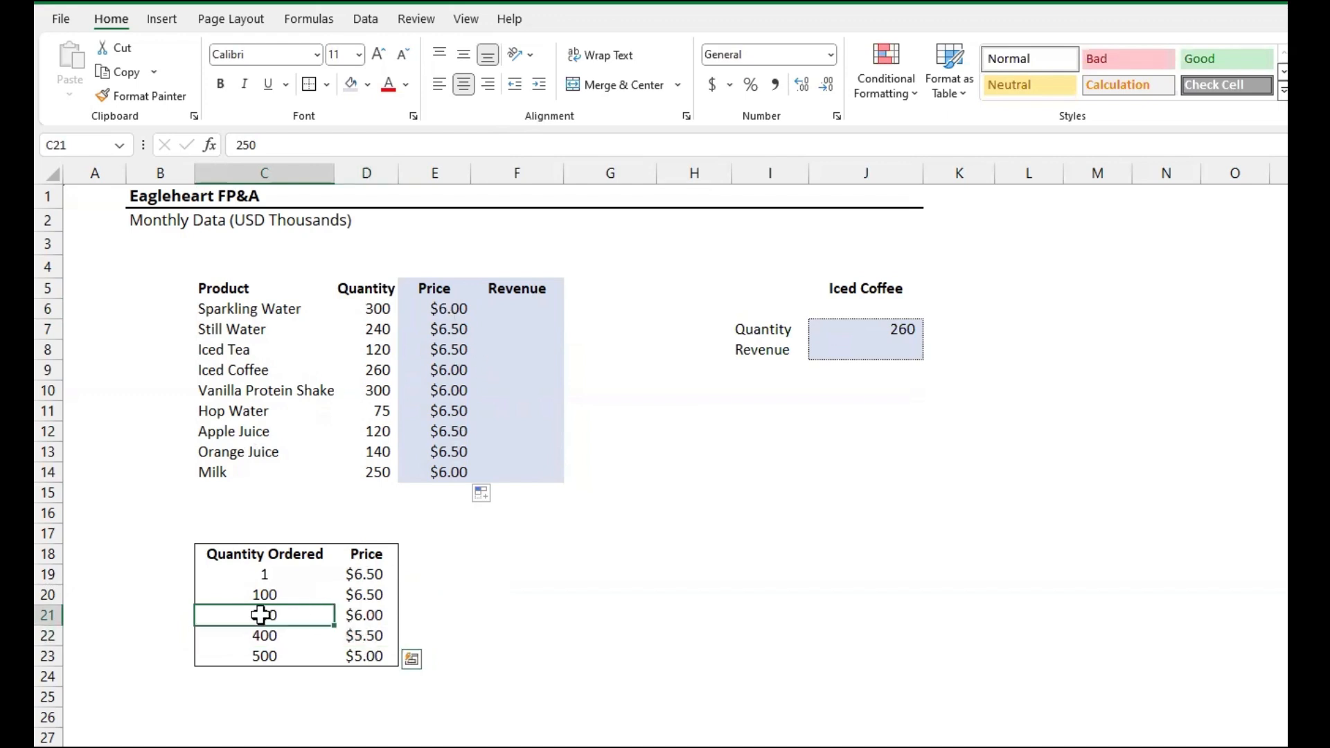
left_click_drag(261, 615, 346, 615)
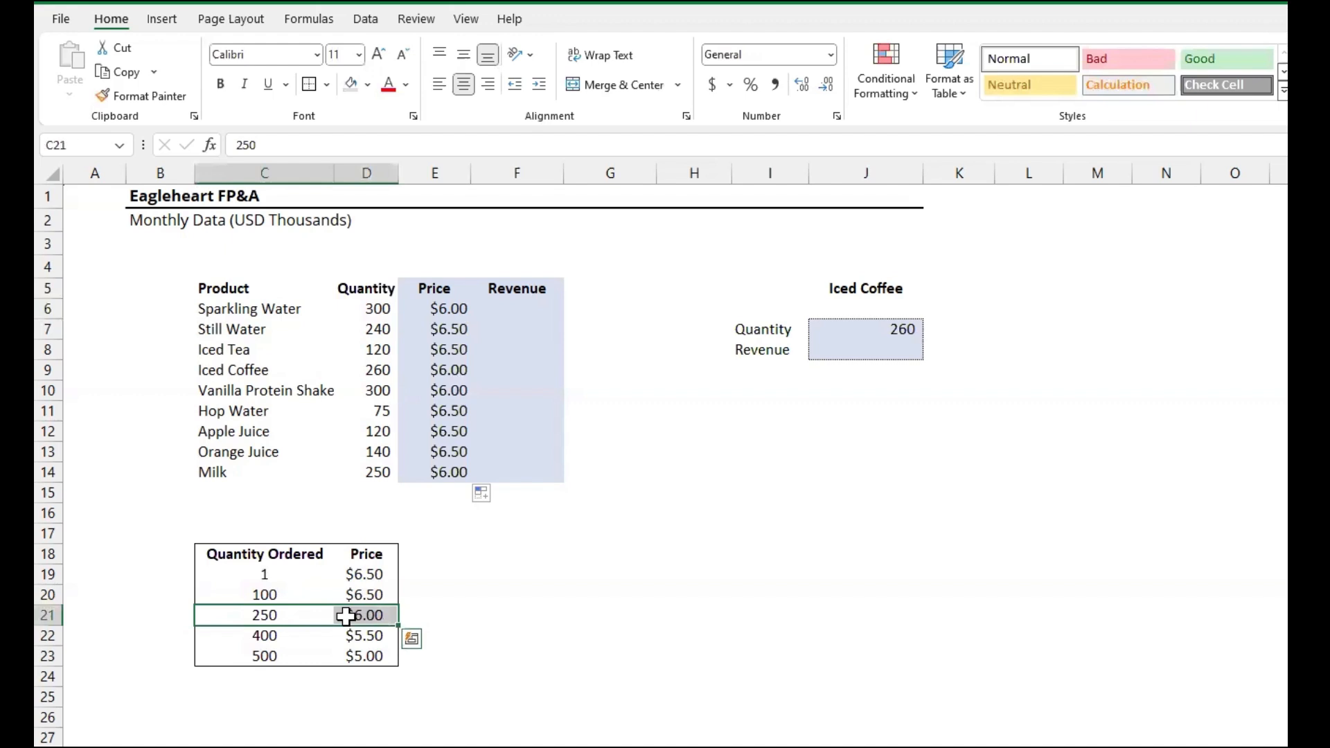
left_click(269, 636)
left_click(353, 636)
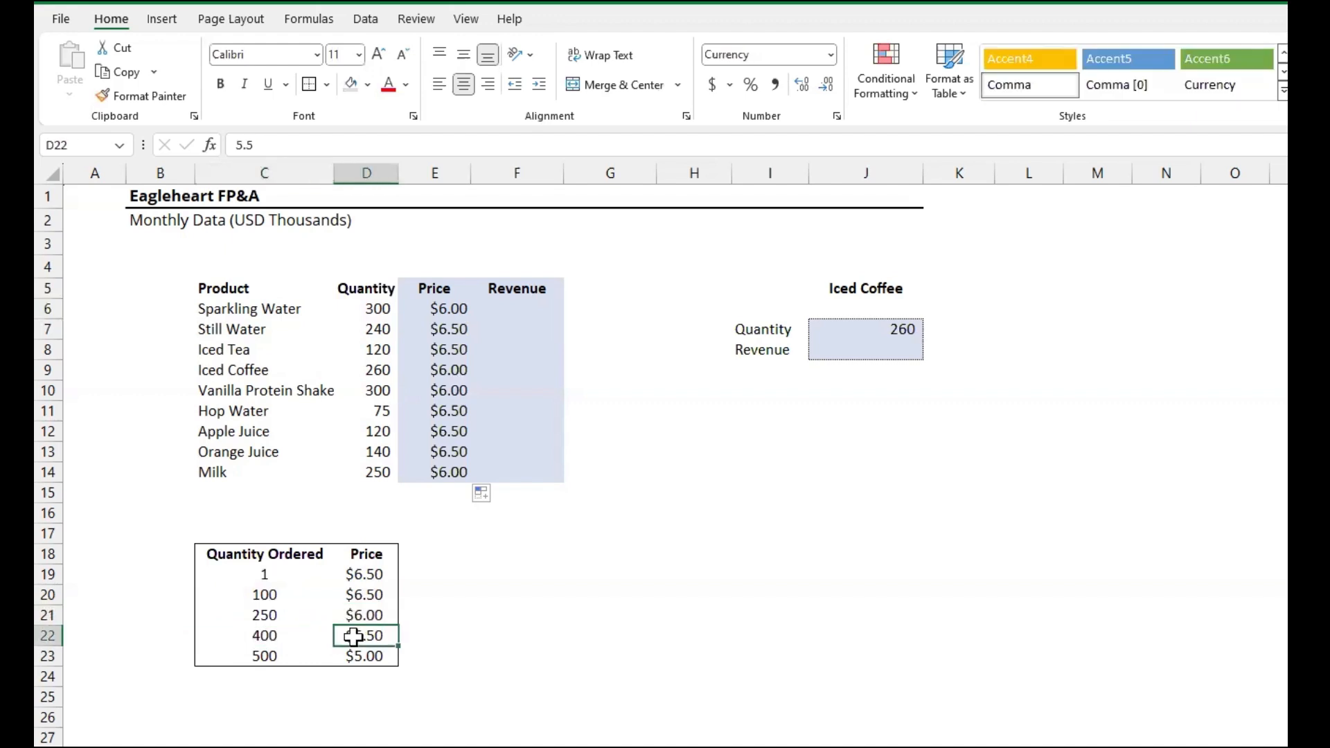
left_click(450, 309)
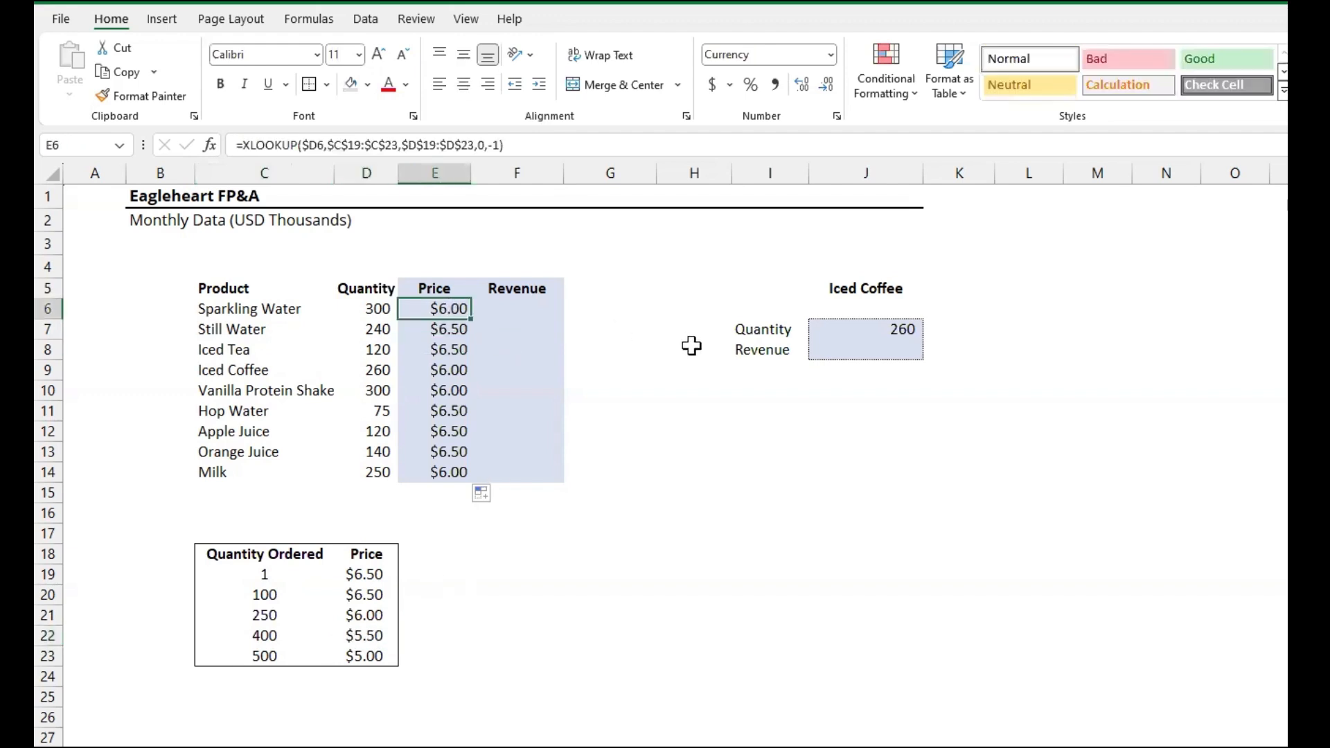
key("F2")
key("Escape")
left_click(451, 333)
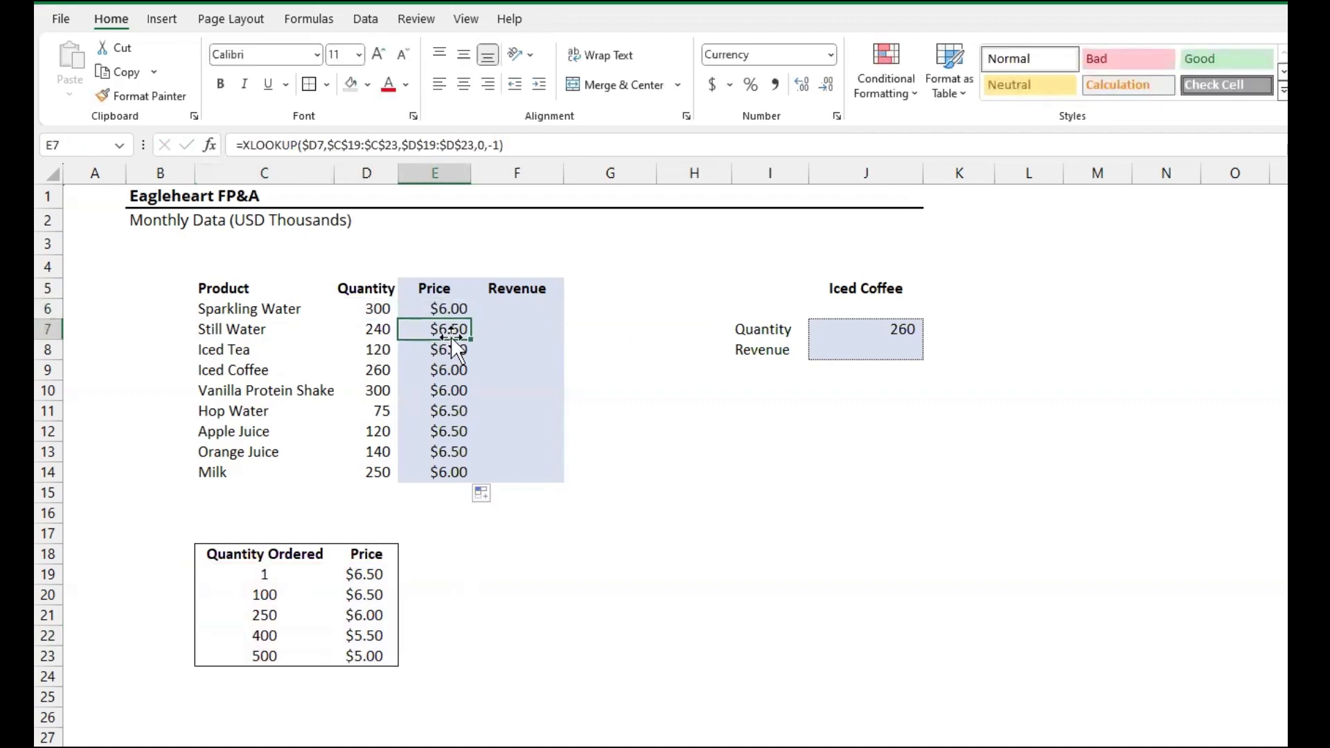
left_click(462, 377)
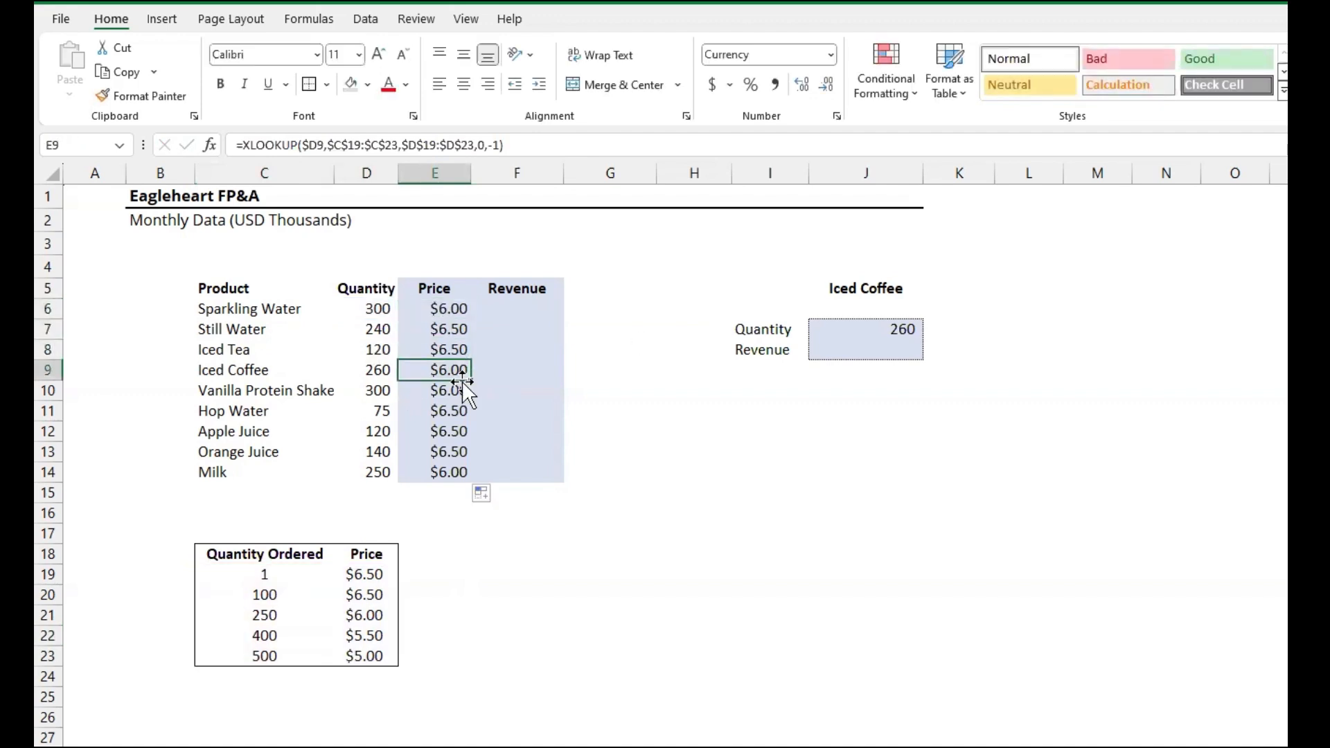
Calculate Sparkling Water's revenue in F6 as quantity times price with the formula =D6*E6.
key("Right")
key("Up")
key("Up")
key("Up")
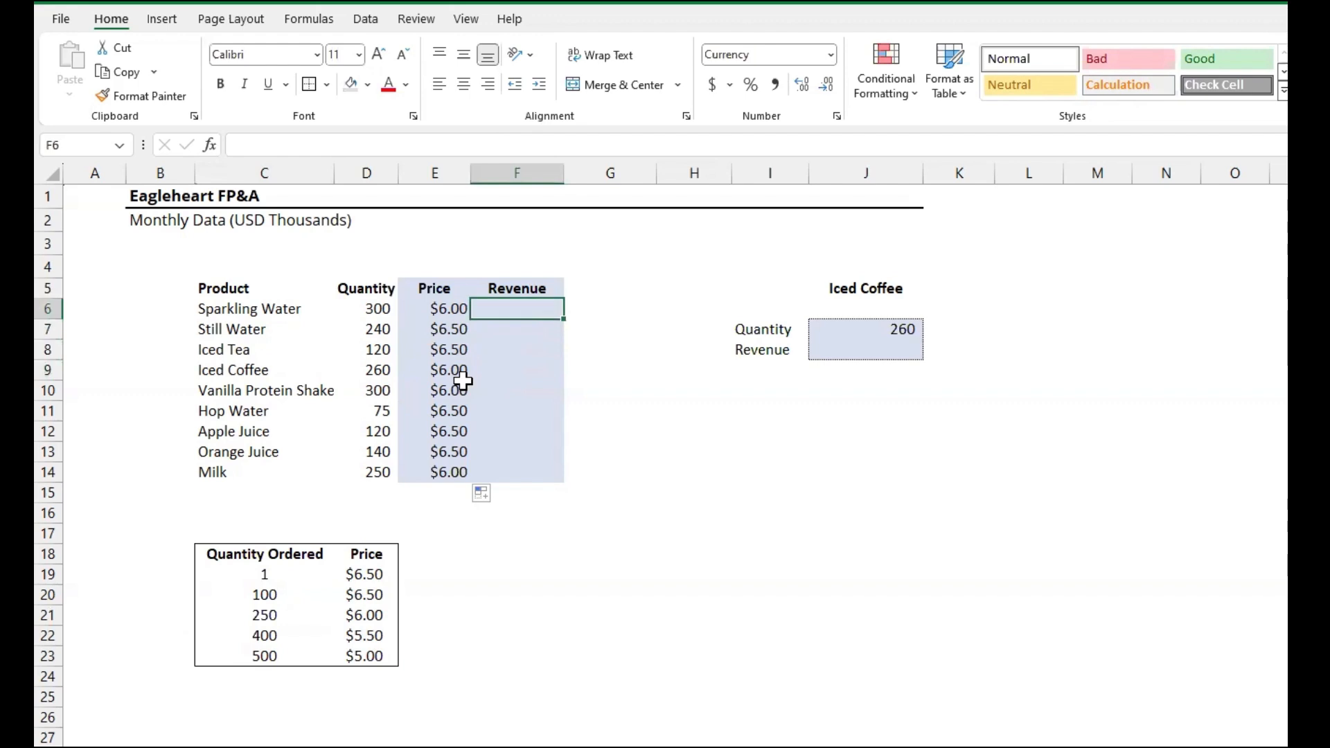
type("=")
key("Left")
key("Left")
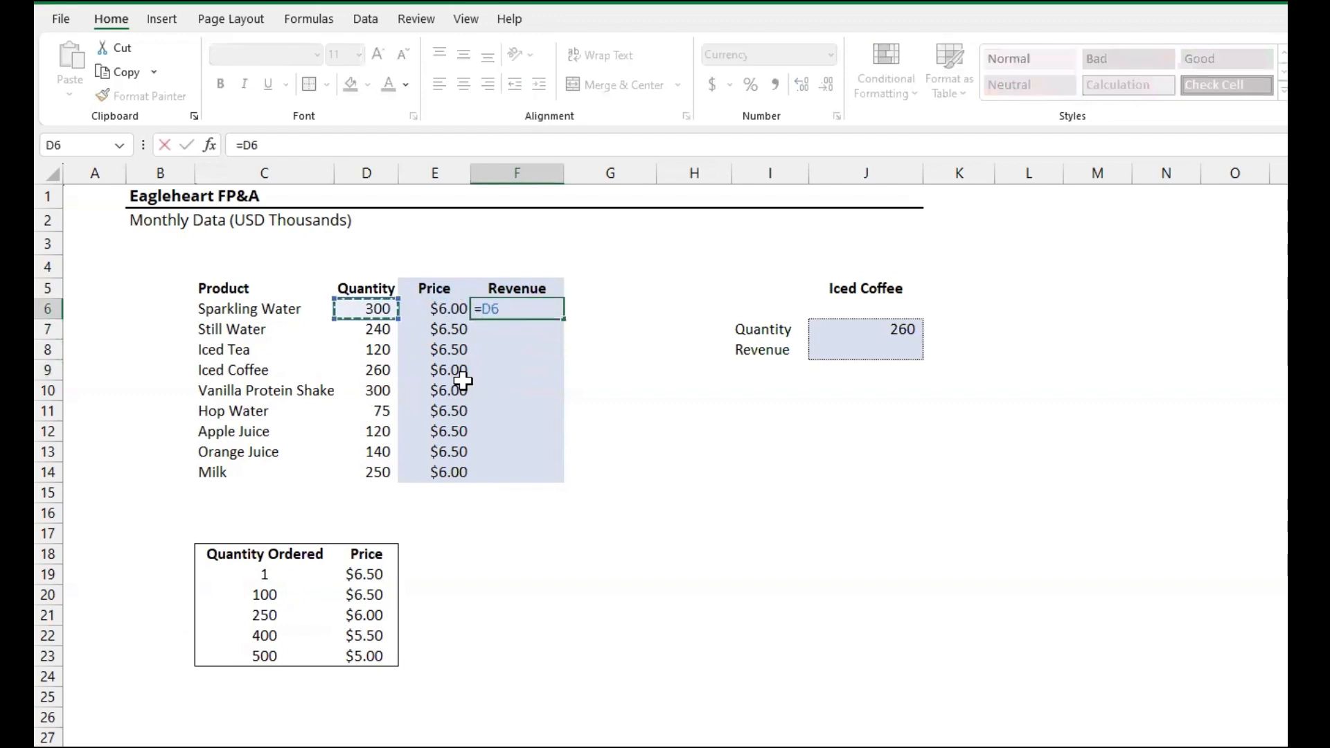
type("*")
key("Left")
key("Return")
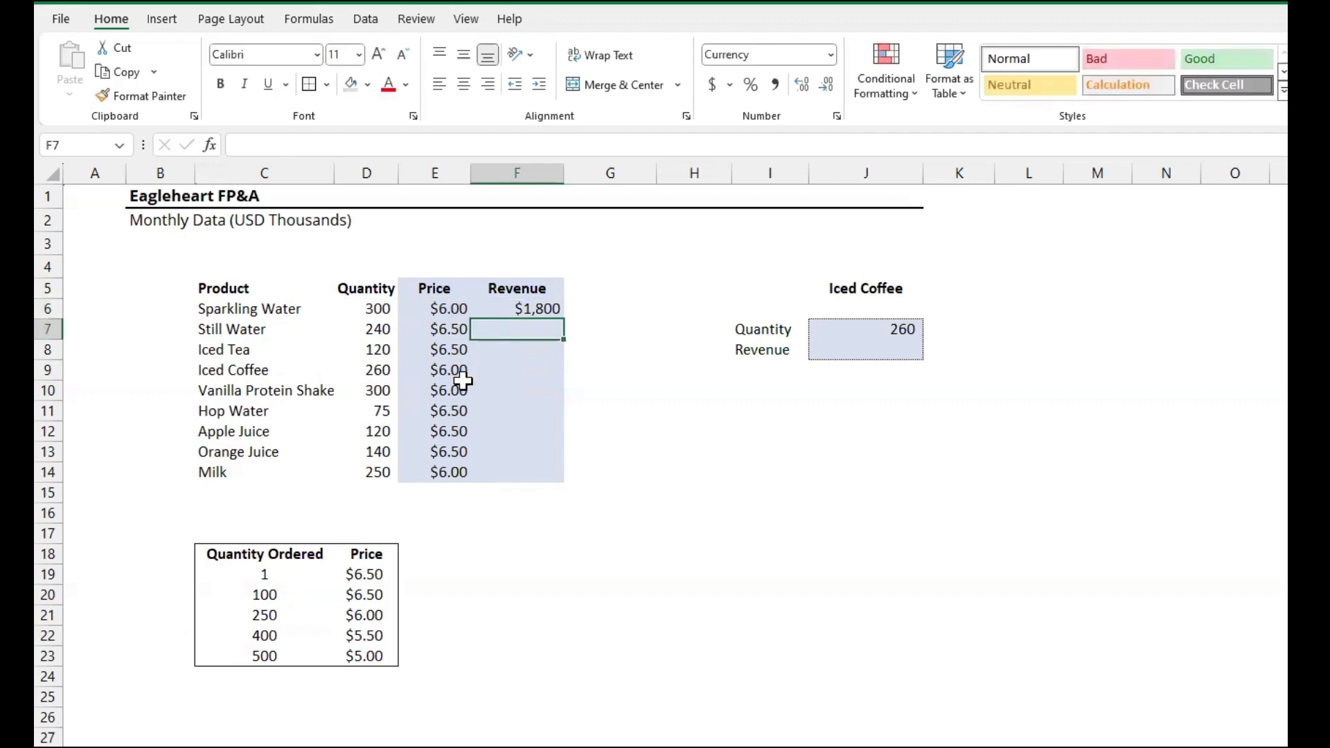
Fill the F6 revenue formula down through F14 and check the copied formulas in F10 and F7.
key("Up")
double_click(564, 319)
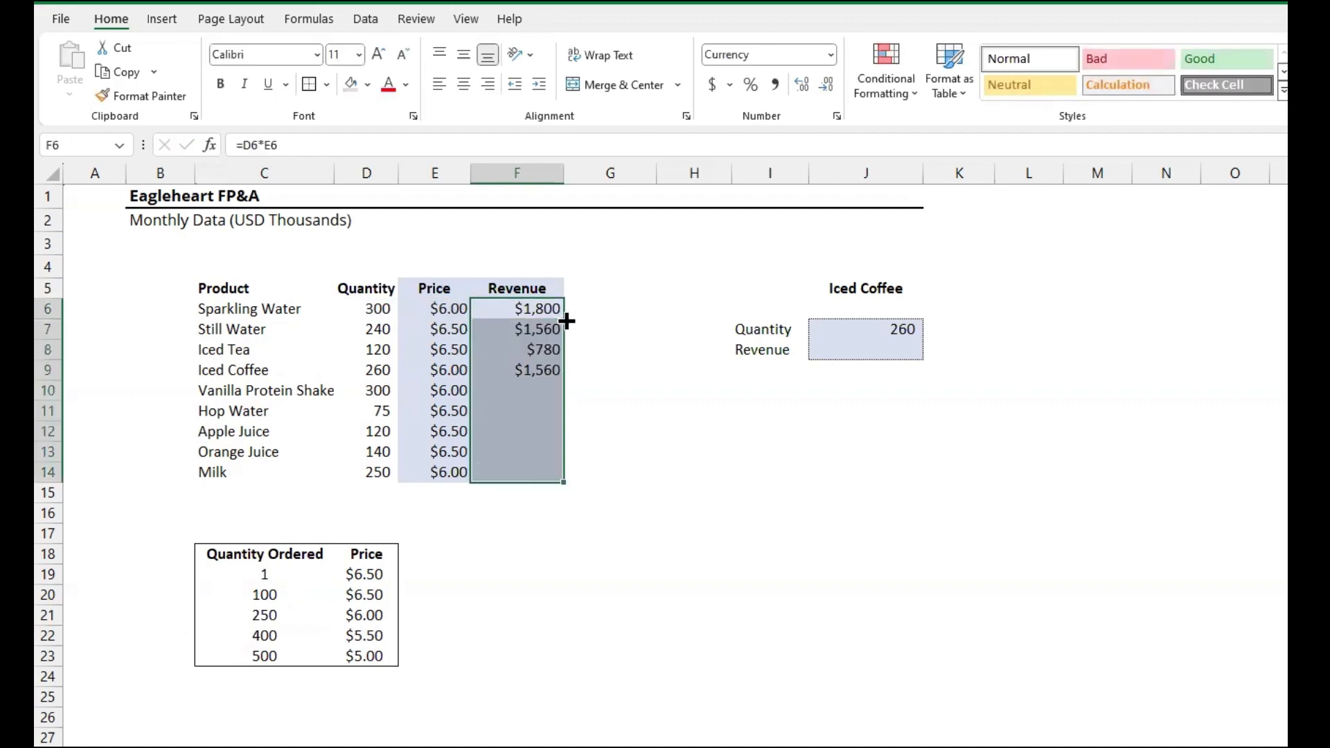
left_click(526, 392)
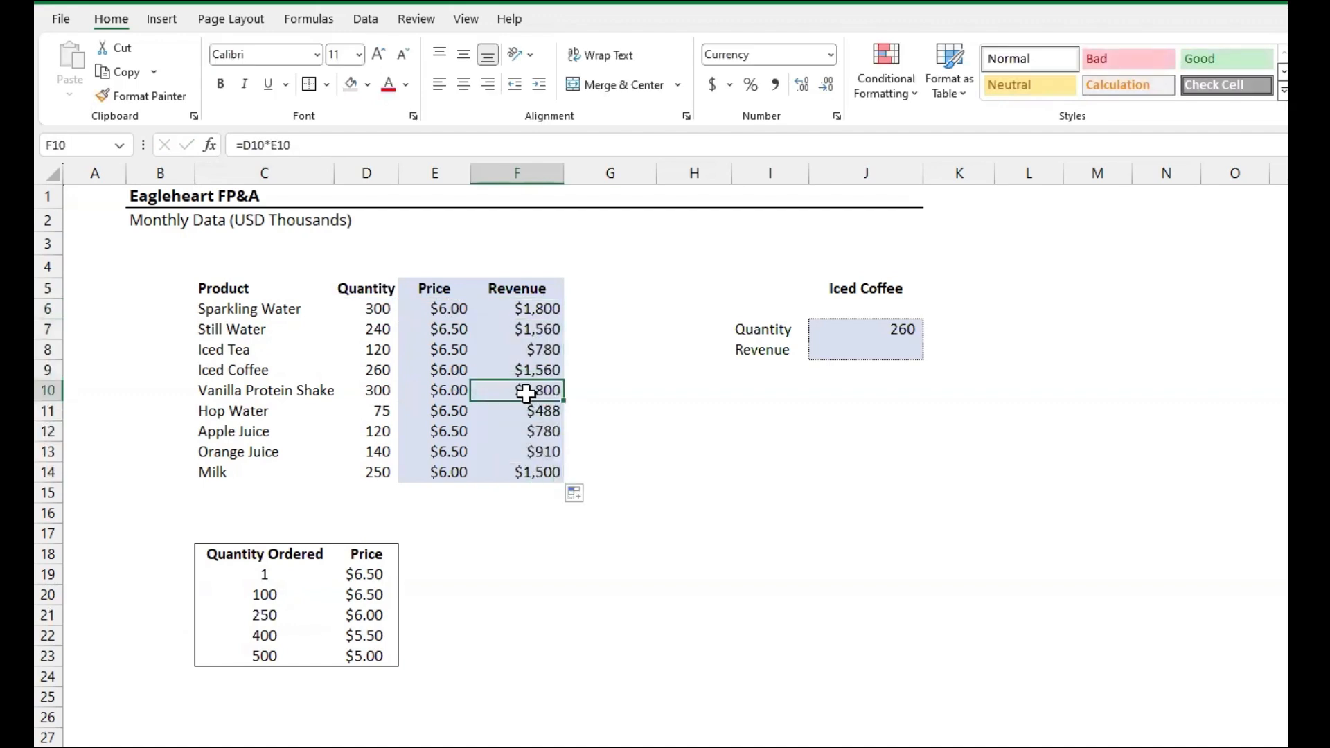
left_click(532, 326)
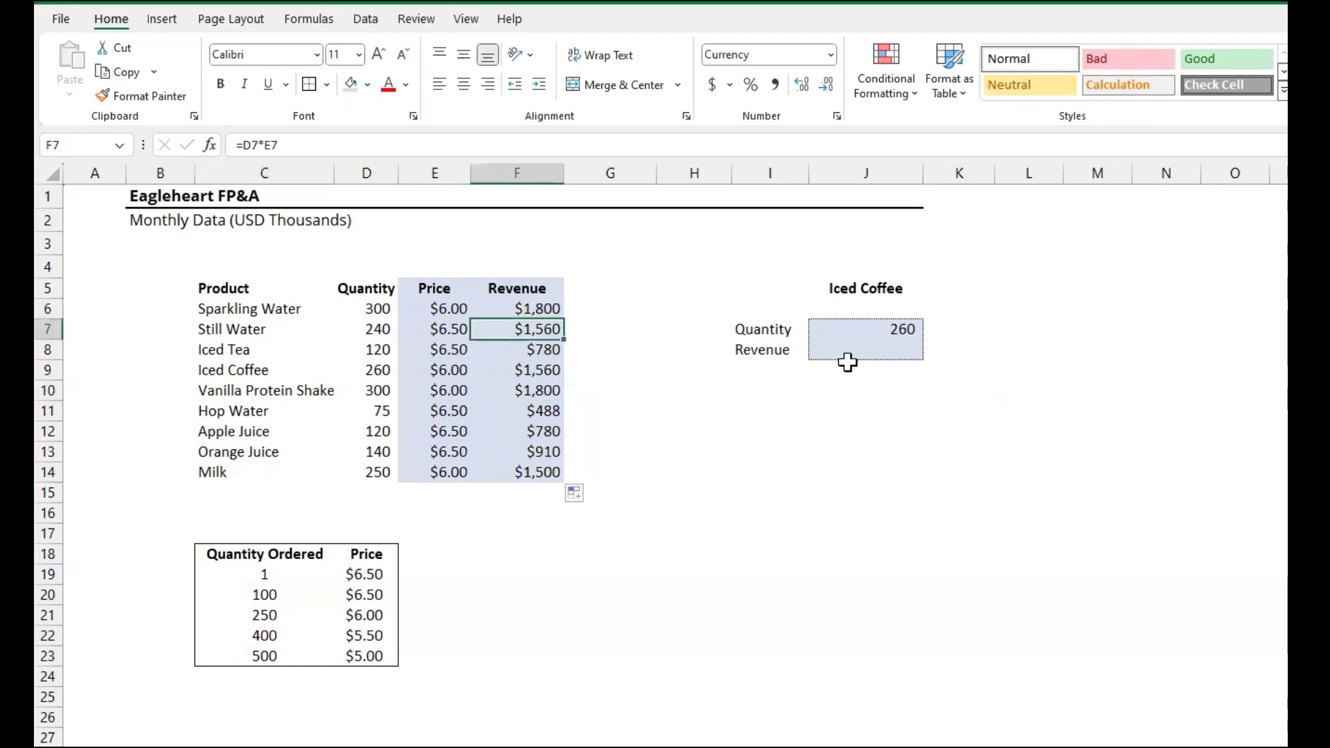
Copy Iced Coffee's quantity lookup in J7 and paste only its formula into the Revenue cell J8.
left_click(877, 351)
key("Left")
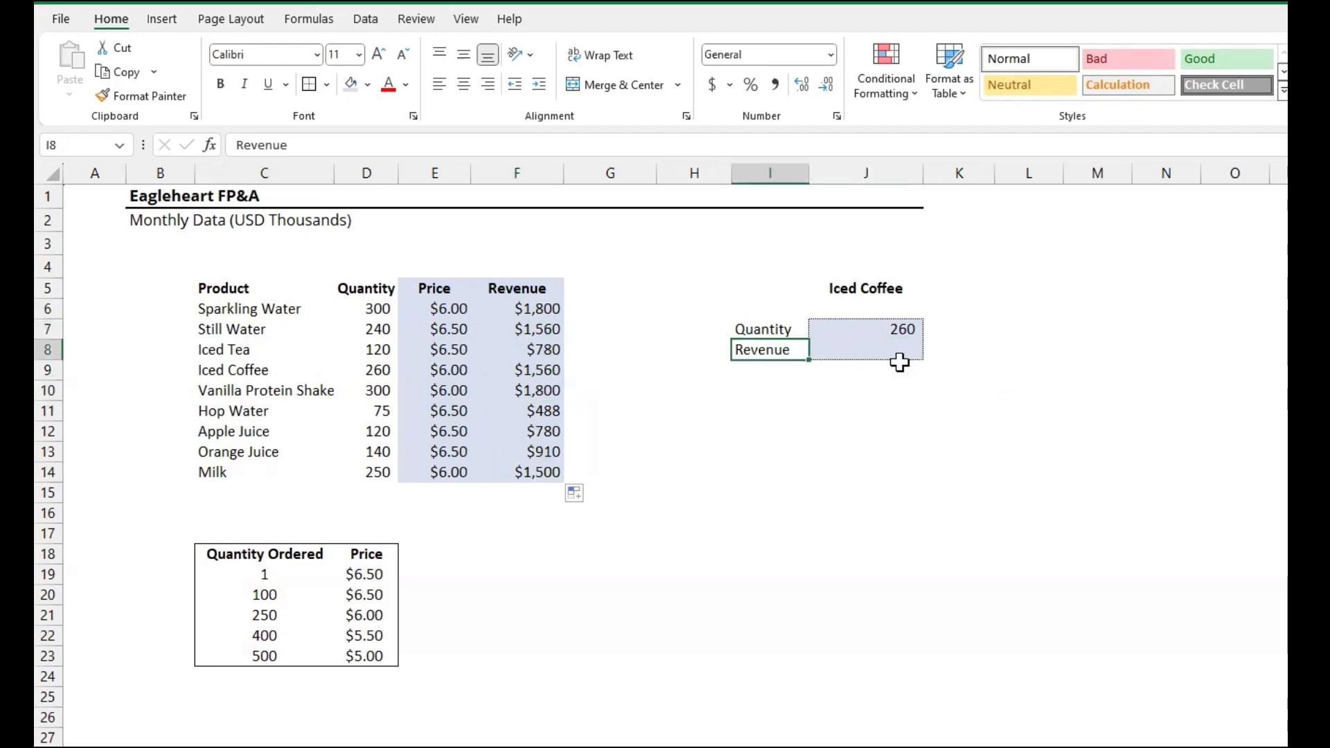
key("Up")
key("Right")
key("F2")
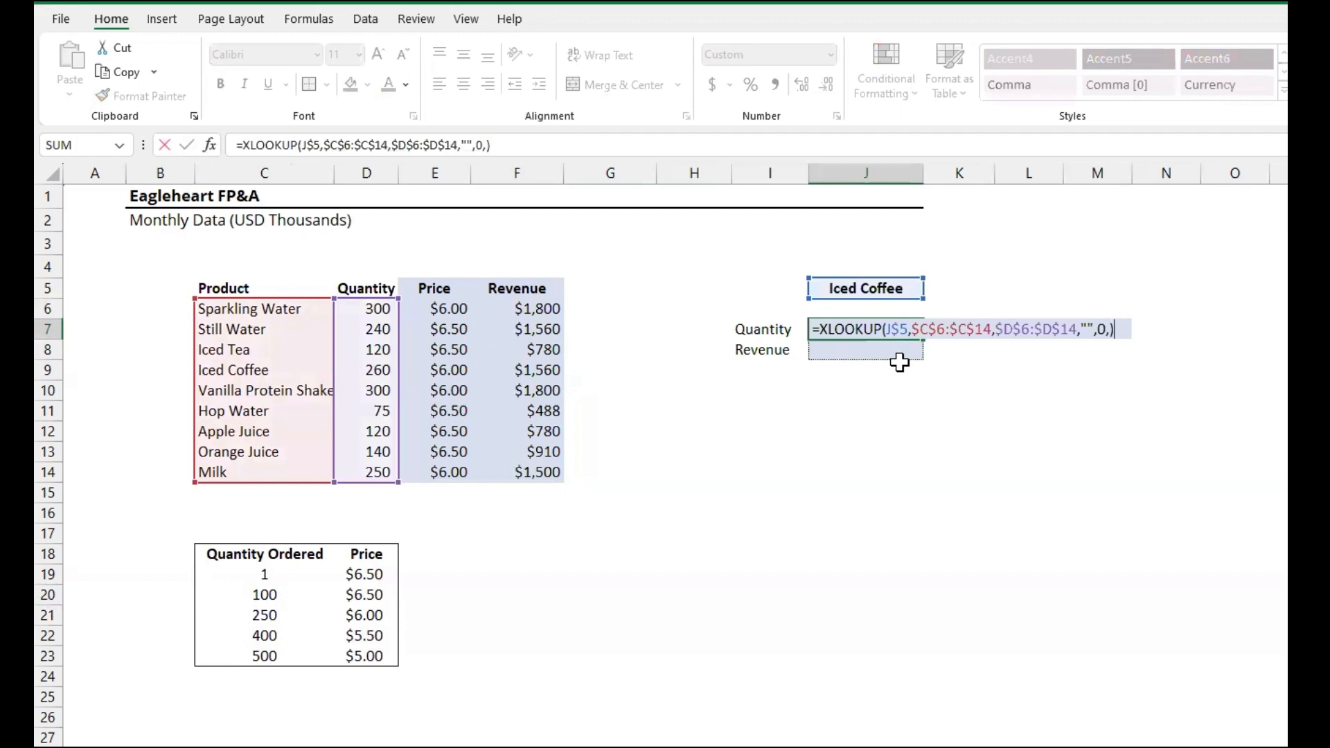
key("ctrl+Return")
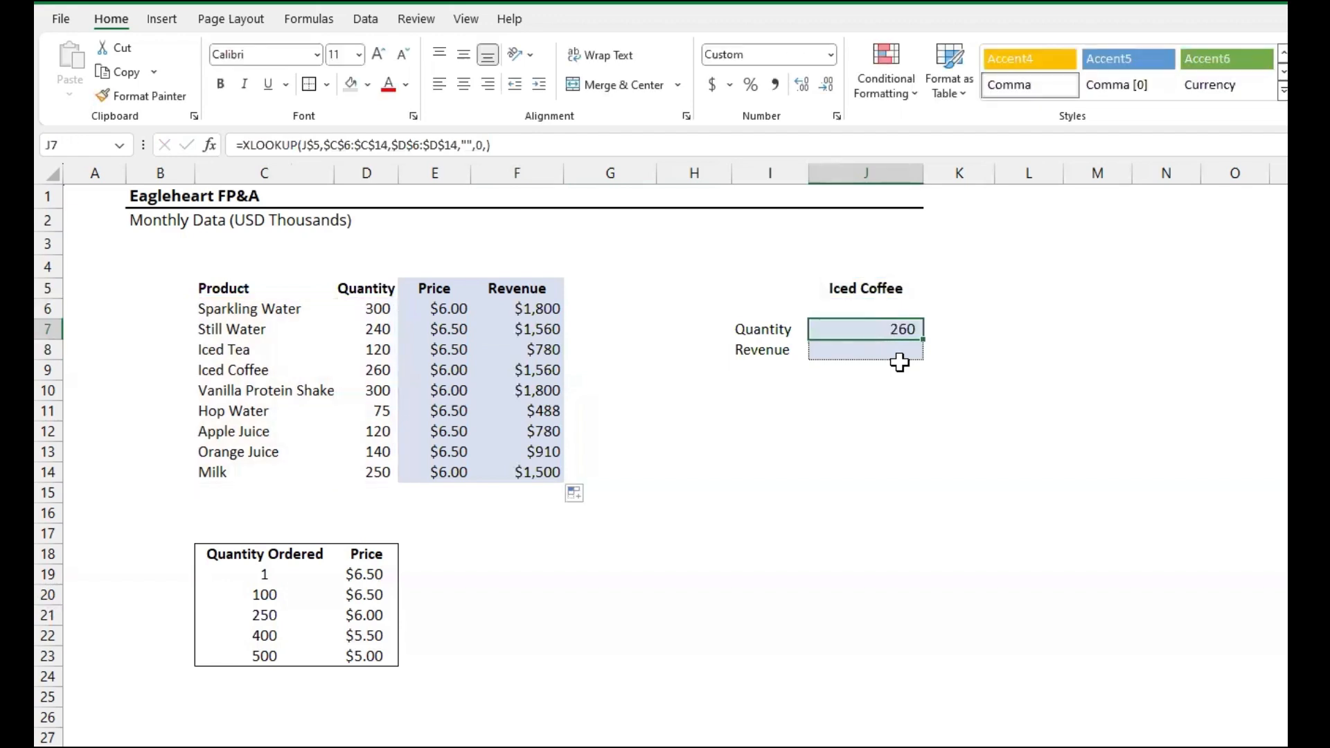
key("ctrl+c")
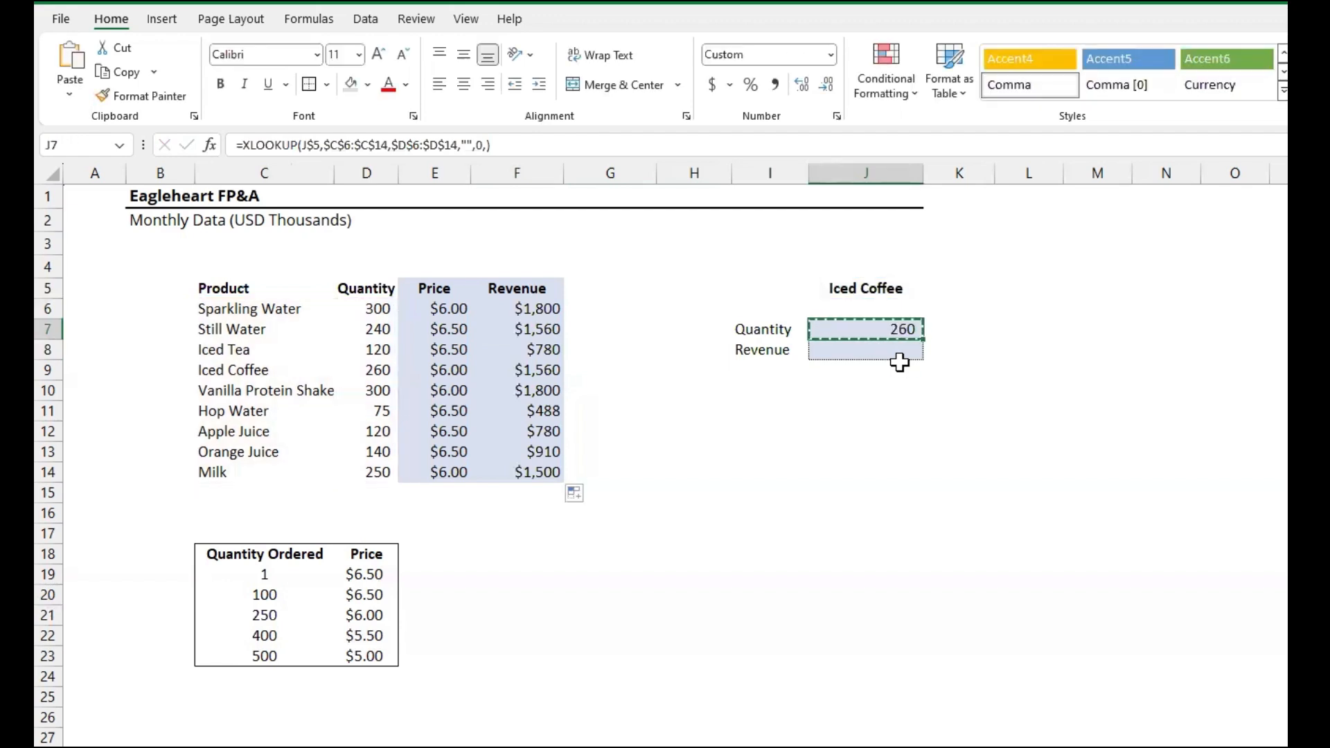
left_click(899, 353)
key("ctrl+alt+v")
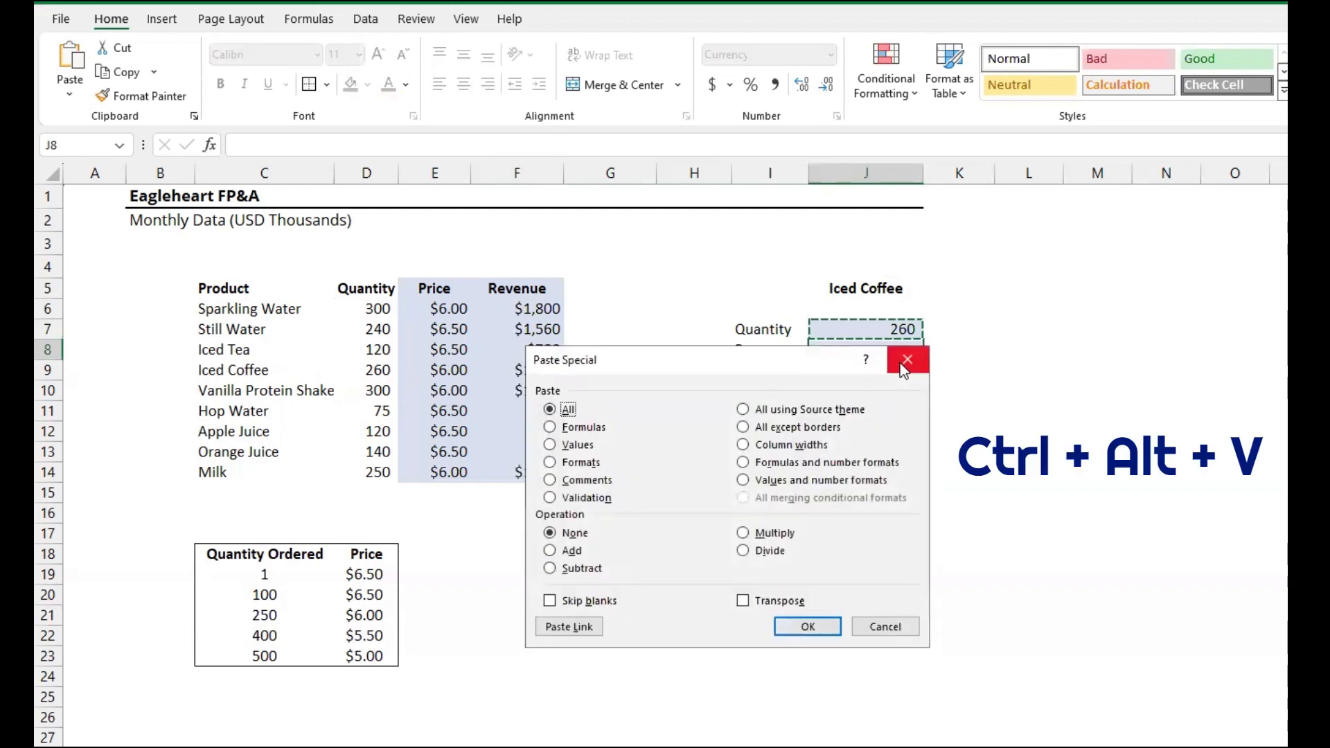
key("f")
key("Return")
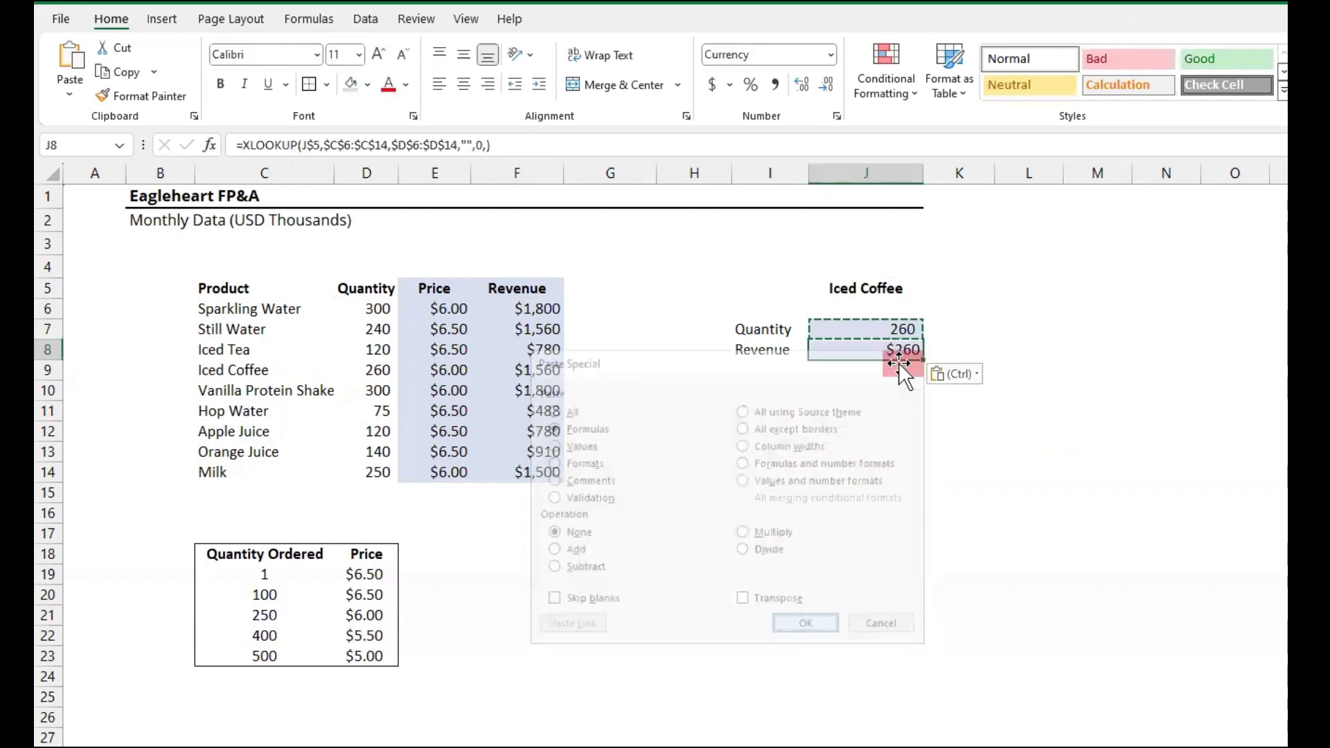
Change the return array of the J8 lookup to the Revenue column $F$6:$F$14 and review the finished formula.
key("F2")
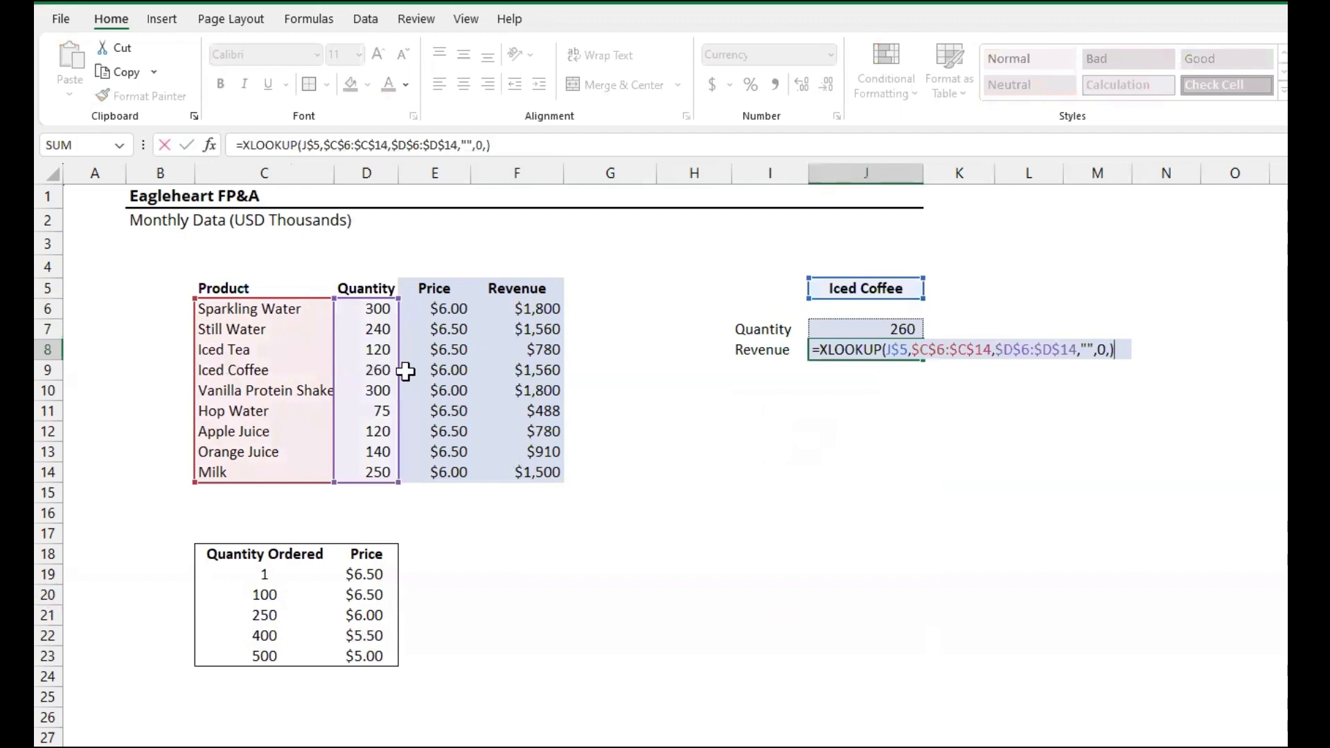
left_click_drag(397, 368, 488, 371)
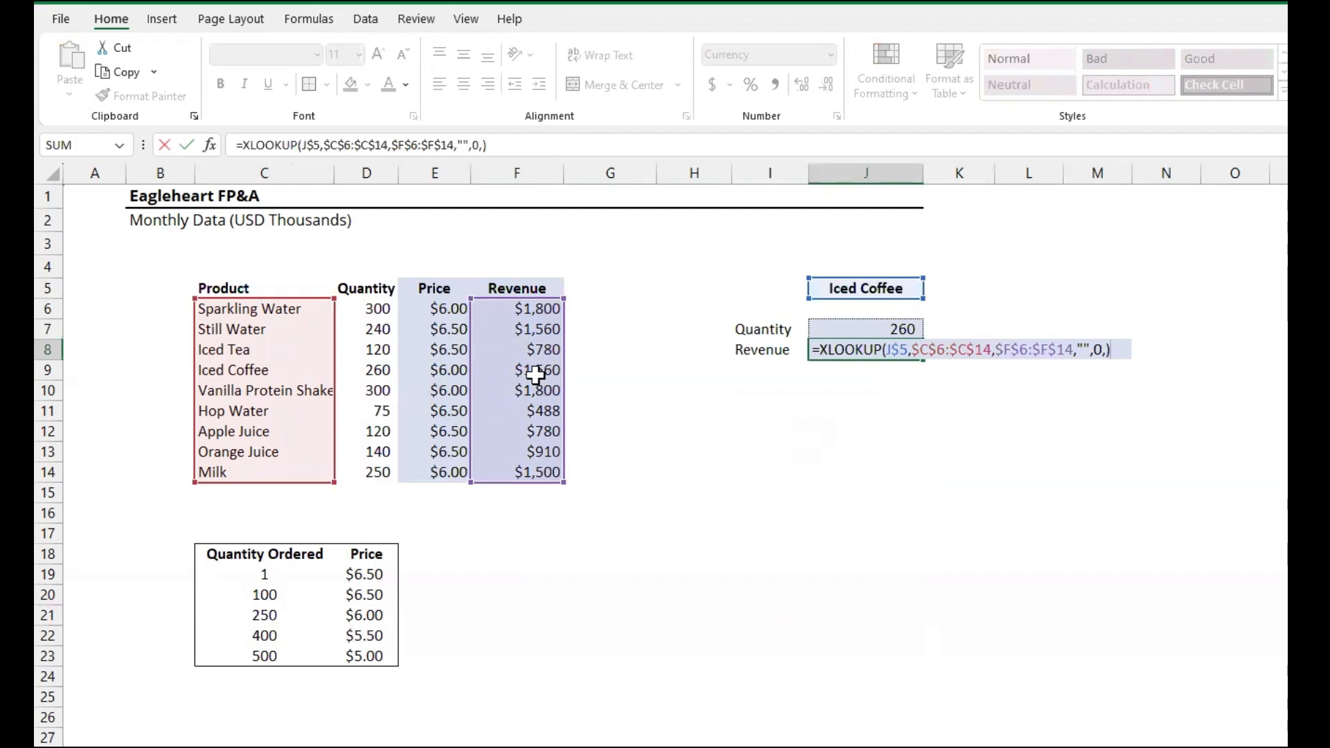
key("Return")
key("Up")
key("F2")
key("Escape")
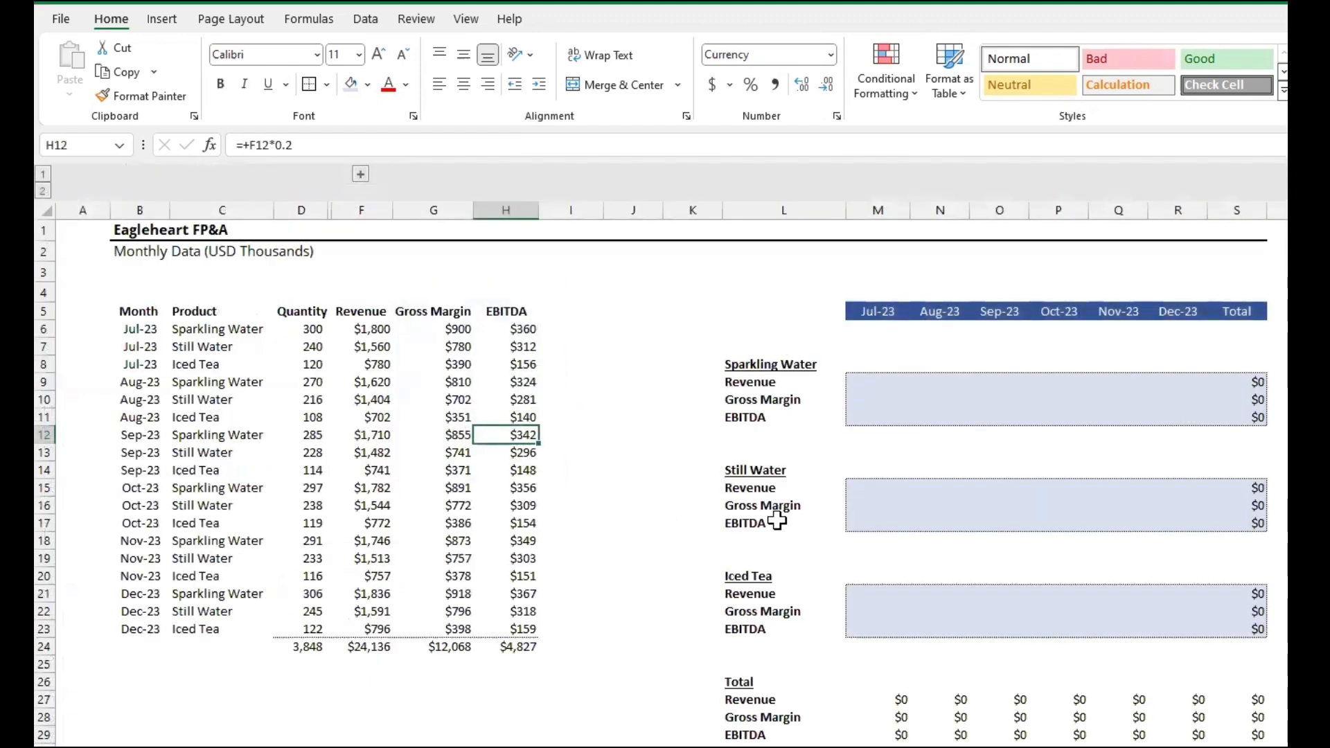
Start an XLOOKUP in Sparkling Water's Jul-23 Revenue cell M9, joining month and product as the lookup value M$5&$L$8.
left_click(873, 380)
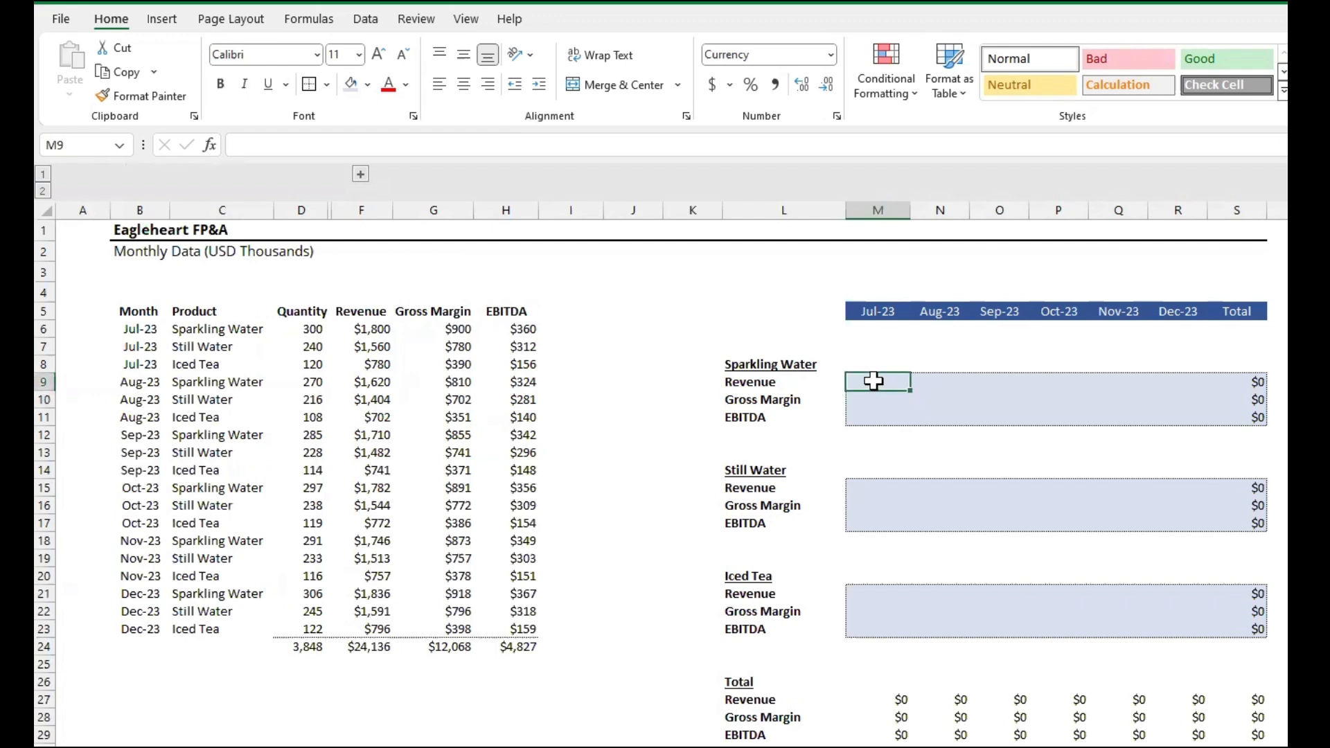
type("=")
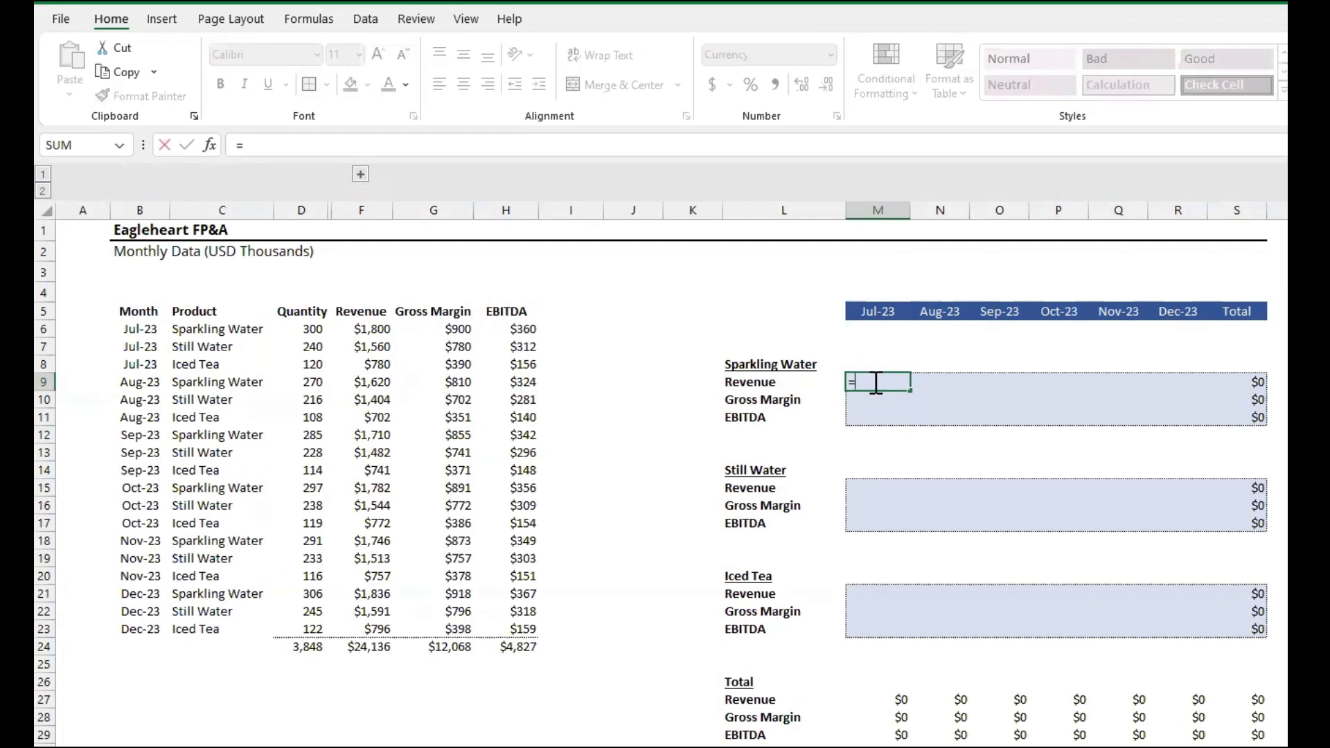
type("xl")
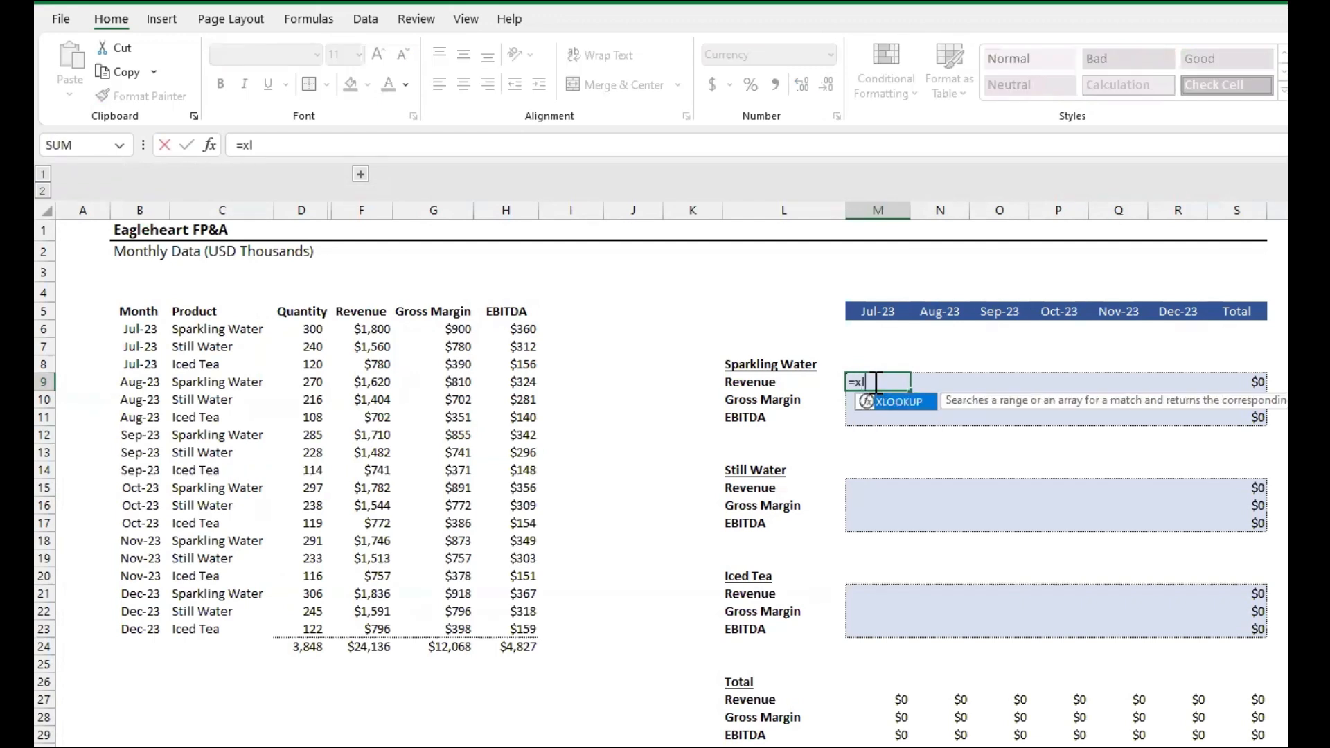
key("Tab")
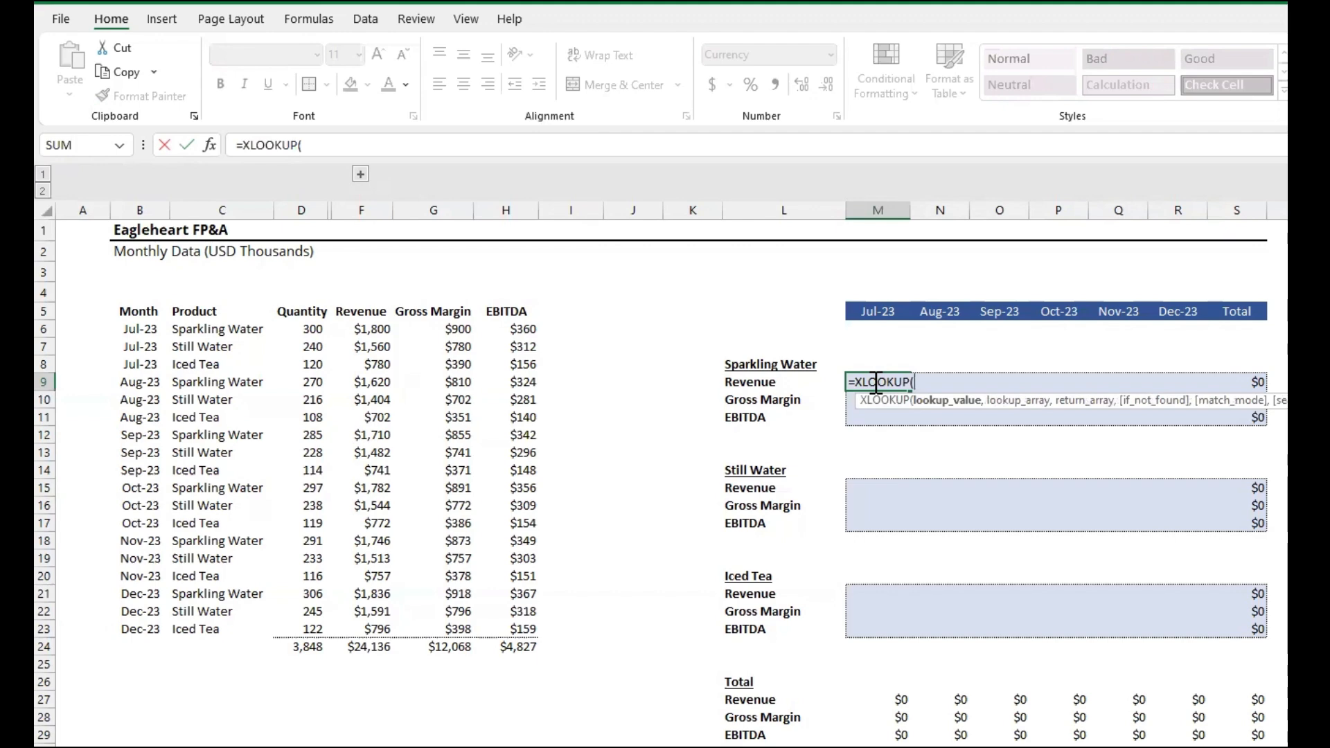
key("Up")
key("Up")
key("Up")
key("Up")
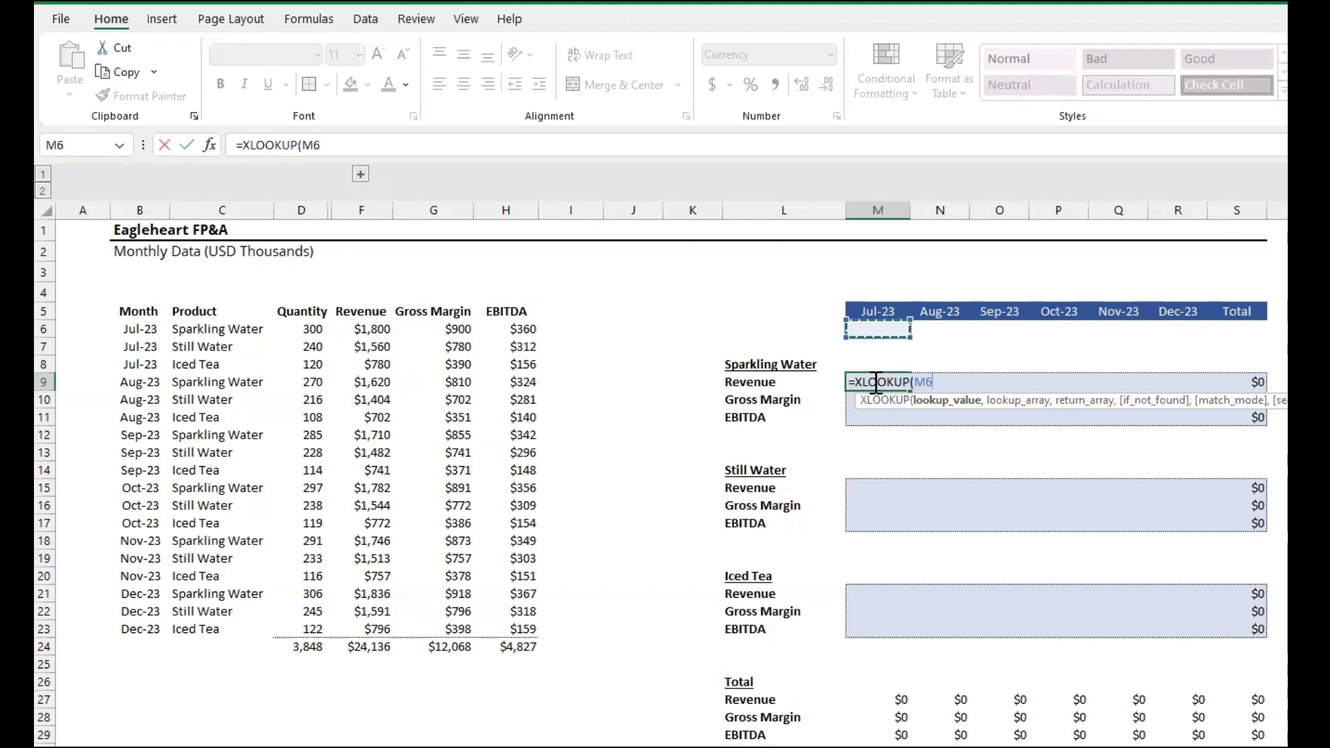
key("F4")
key("F4")
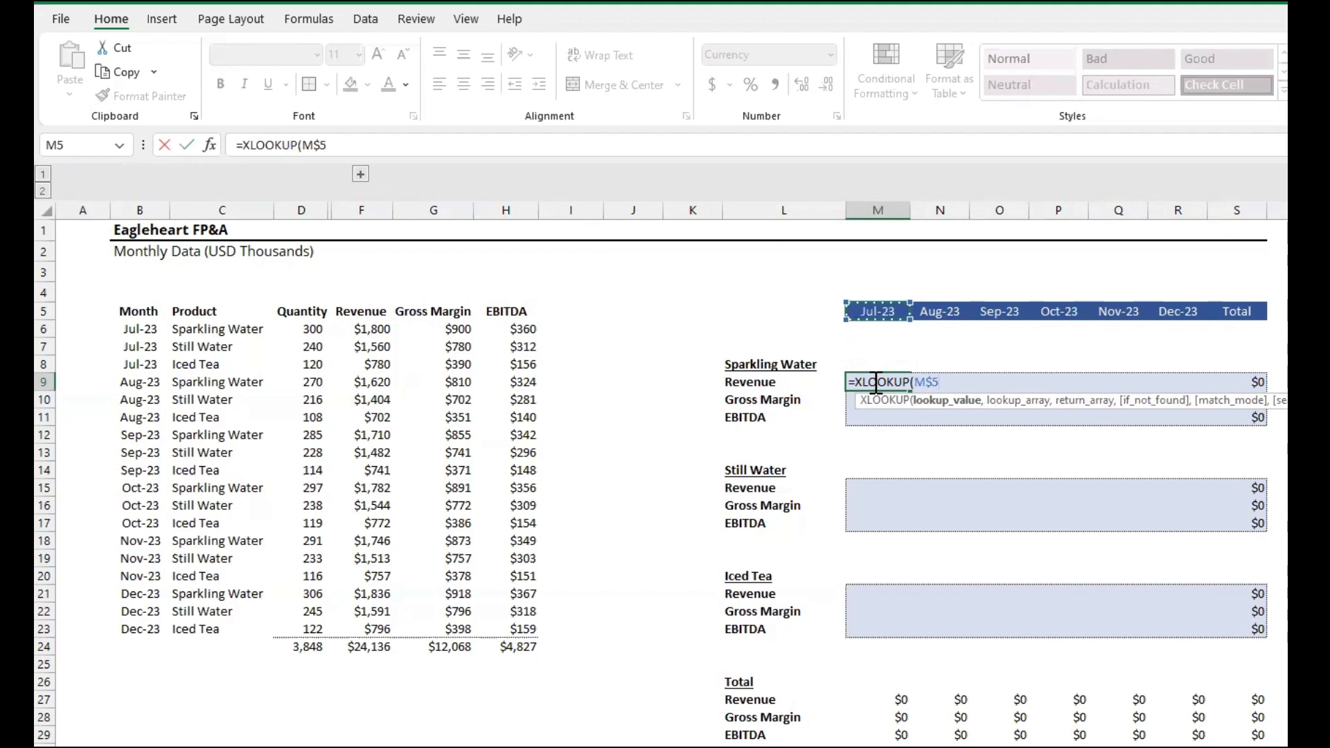
type("&")
left_click(741, 364)
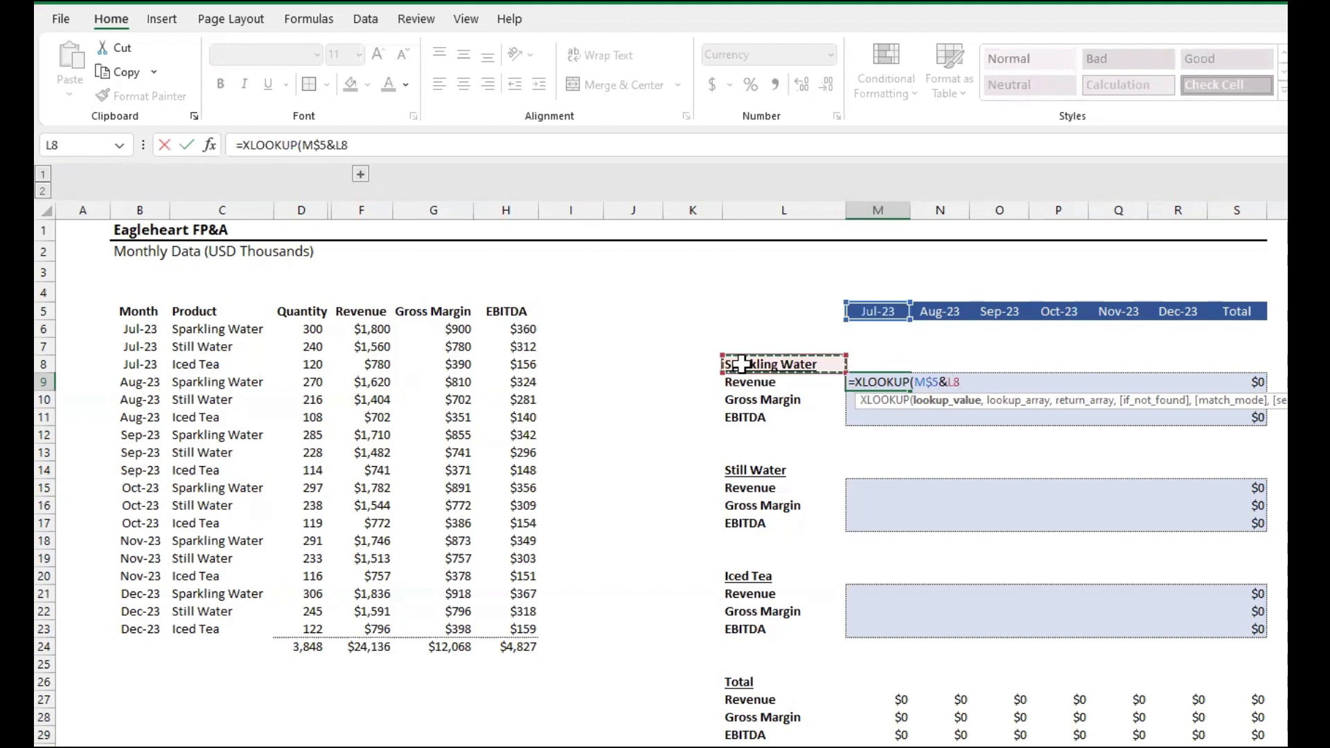
key("F4")
type(",")
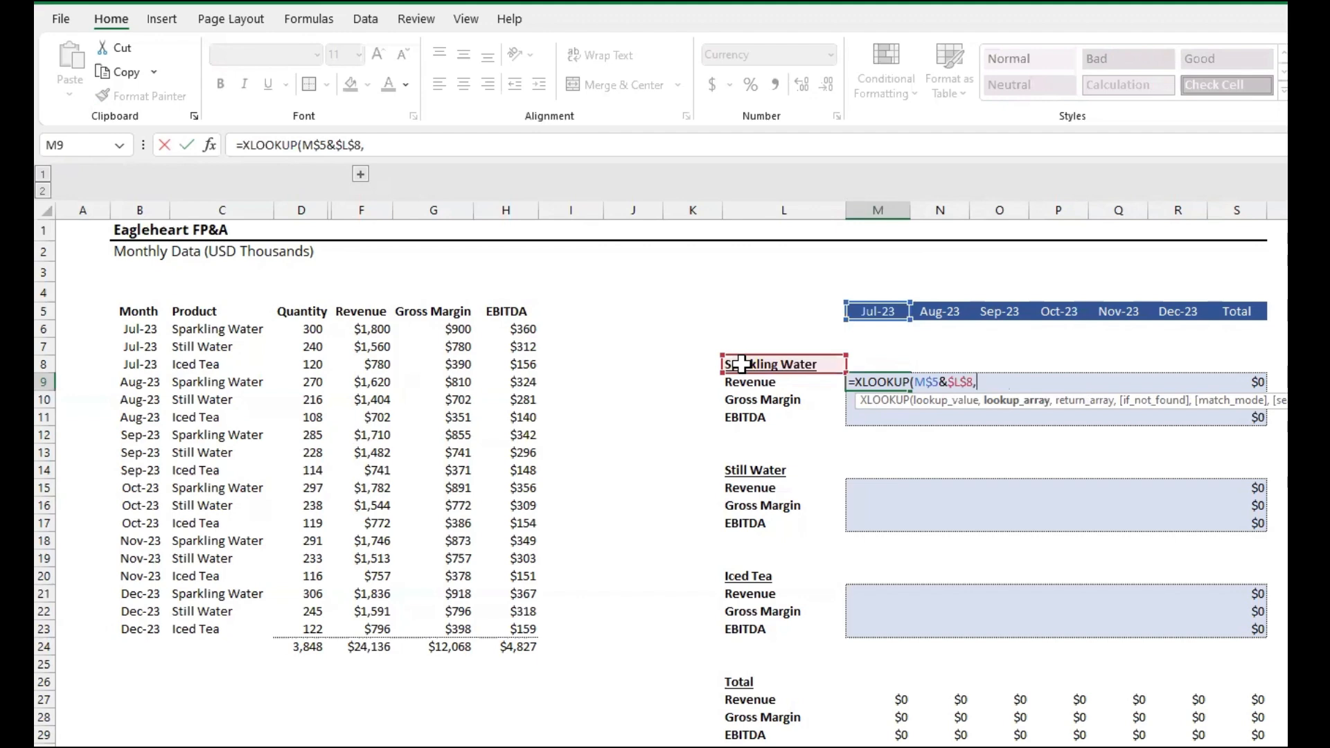
Set the start of the M9 lookup array to the Month column as the absolute range $B$6:$B$23.
key("Left")
key("Left")
key("Left")
key("Left")
key("Left")
key("Left")
key("Left")
key("Left")
key("Left")
key("Left")
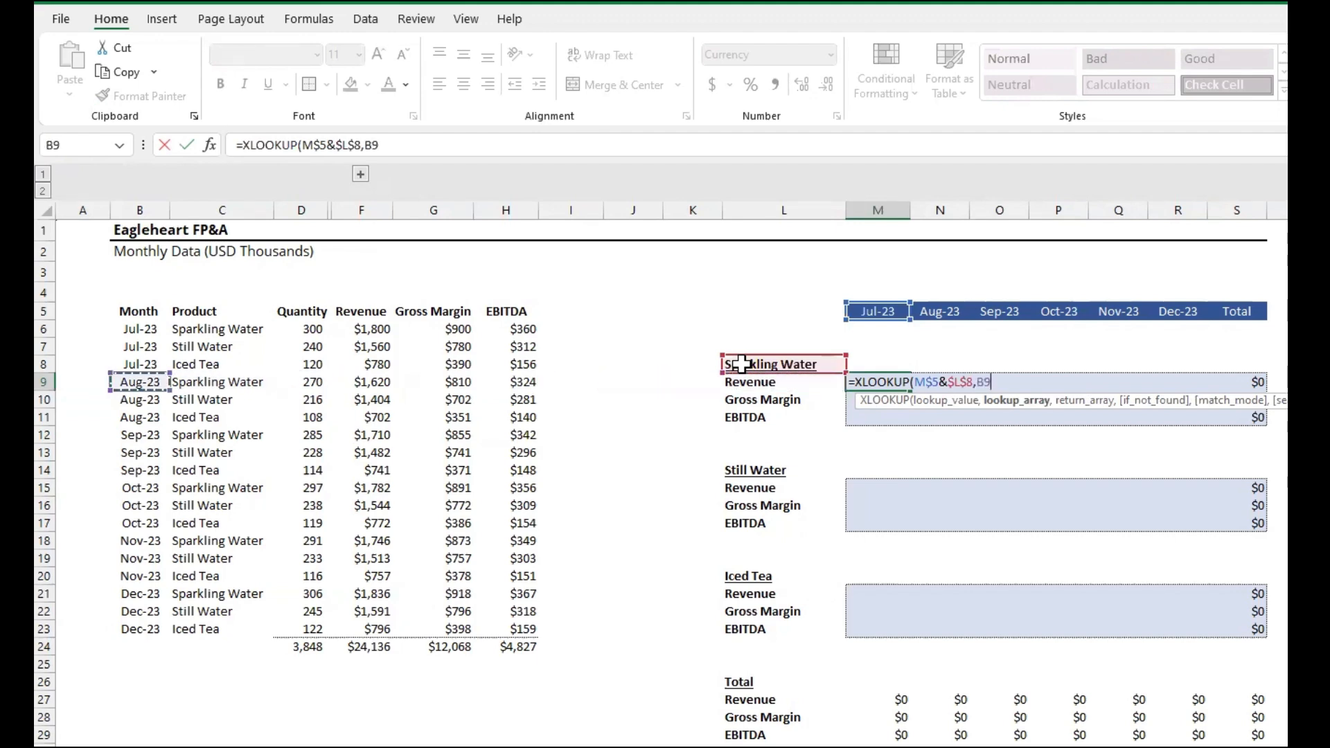
key("ctrl+Up")
key("Down")
key("ctrl+shift+Down")
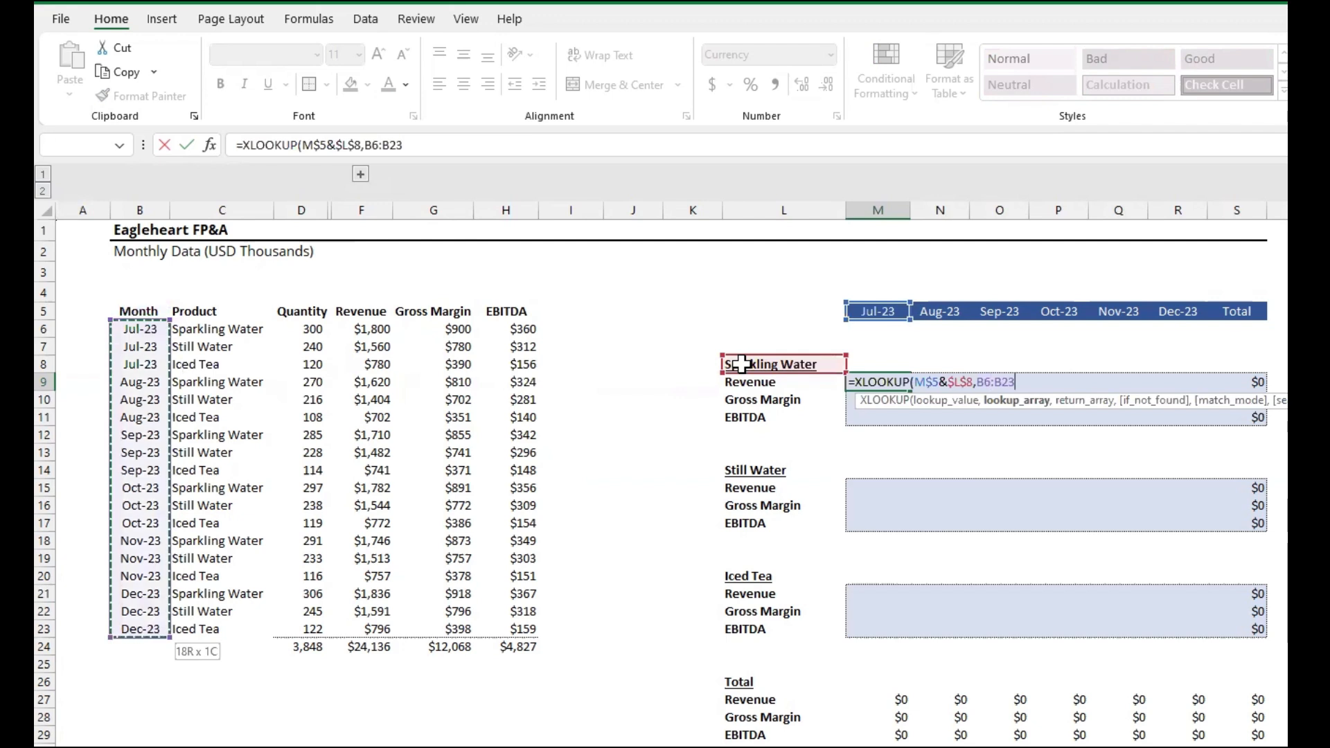
key("F4")
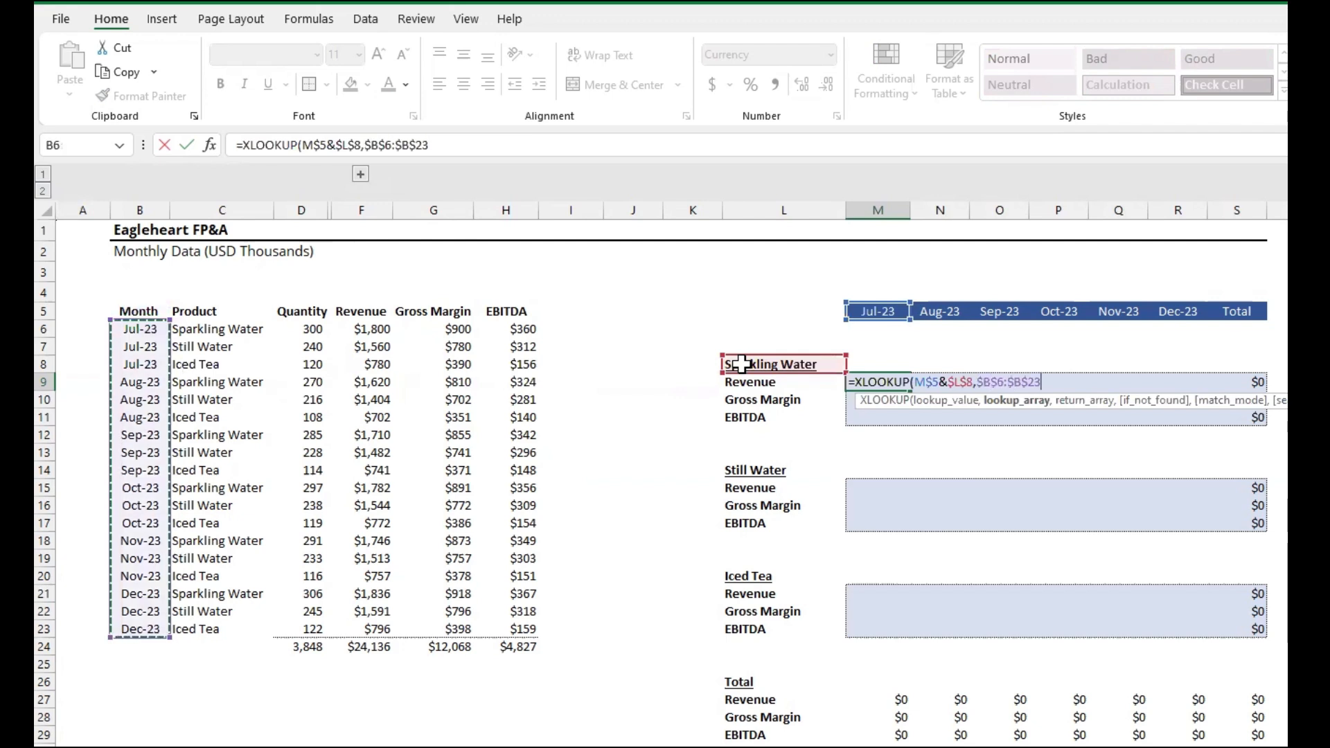
Join the Product column to the M9 lookup array with &, using the absolute range $C$6:$C$23.
type("&")
key("Left")
key("Left")
key("Left")
key("Left")
key("Left")
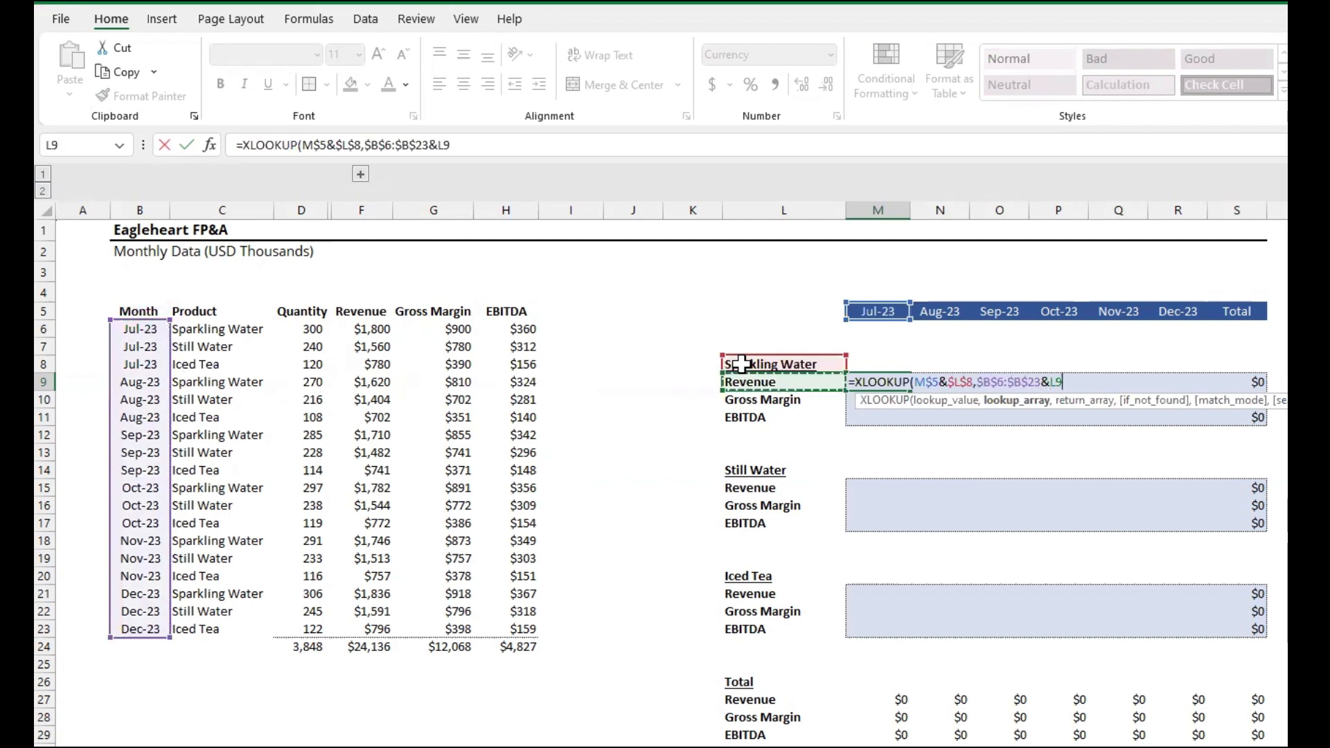
key("ctrl+Left")
key("Right")
key("Up")
key("Up")
key("Up")
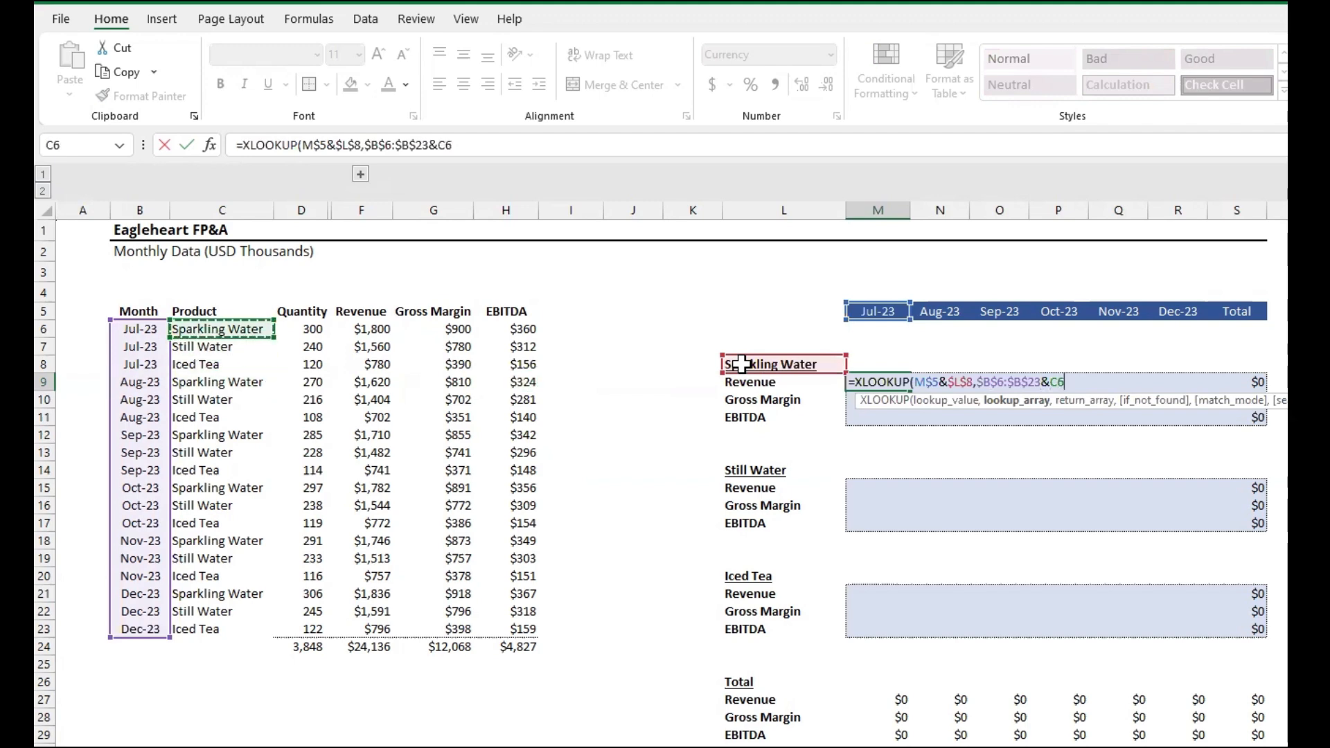
key("ctrl+shift+Down")
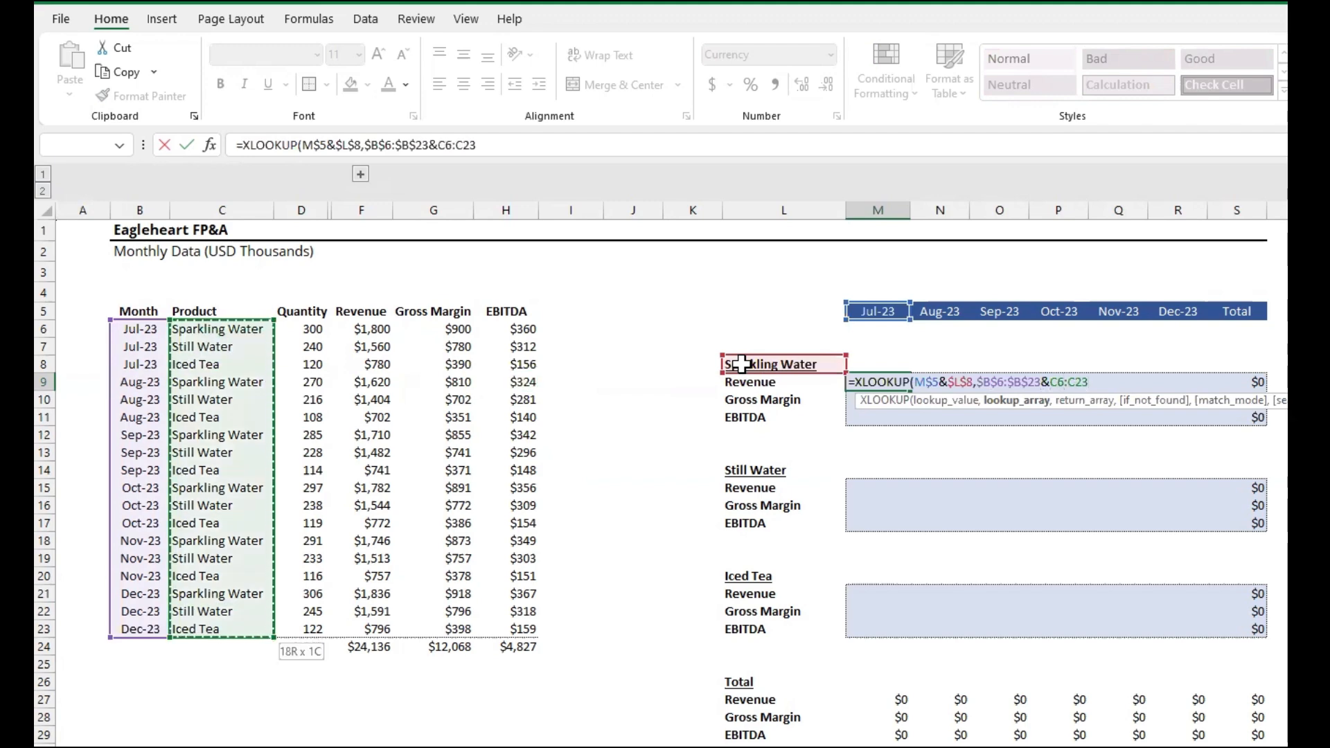
key("F4")
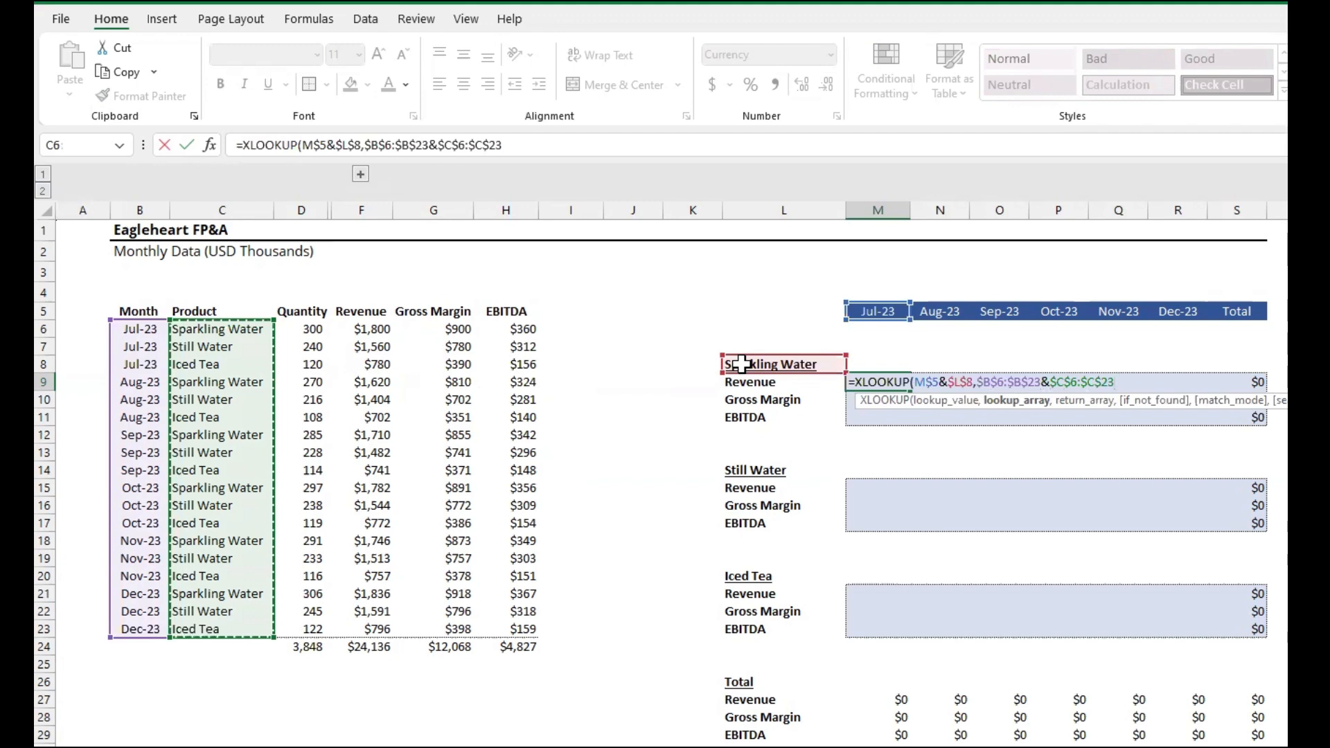
type(",")
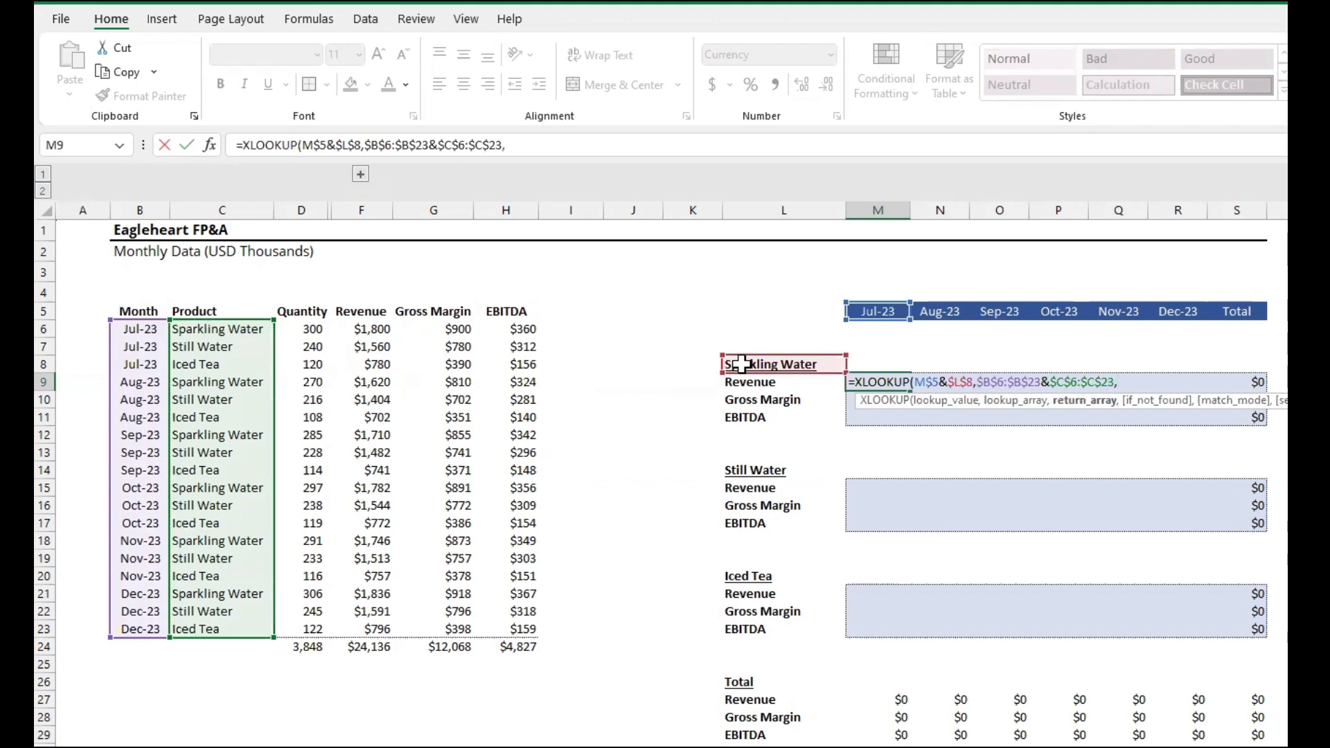
Use the Revenue column $F$6:$F$23 as the return array, complete the M9 formula and review it.
key("Left")
key("Left")
key("Left")
key("Left")
key("Left")
key("Left")
key("Left")
key("Up")
key("Up")
key("Up")
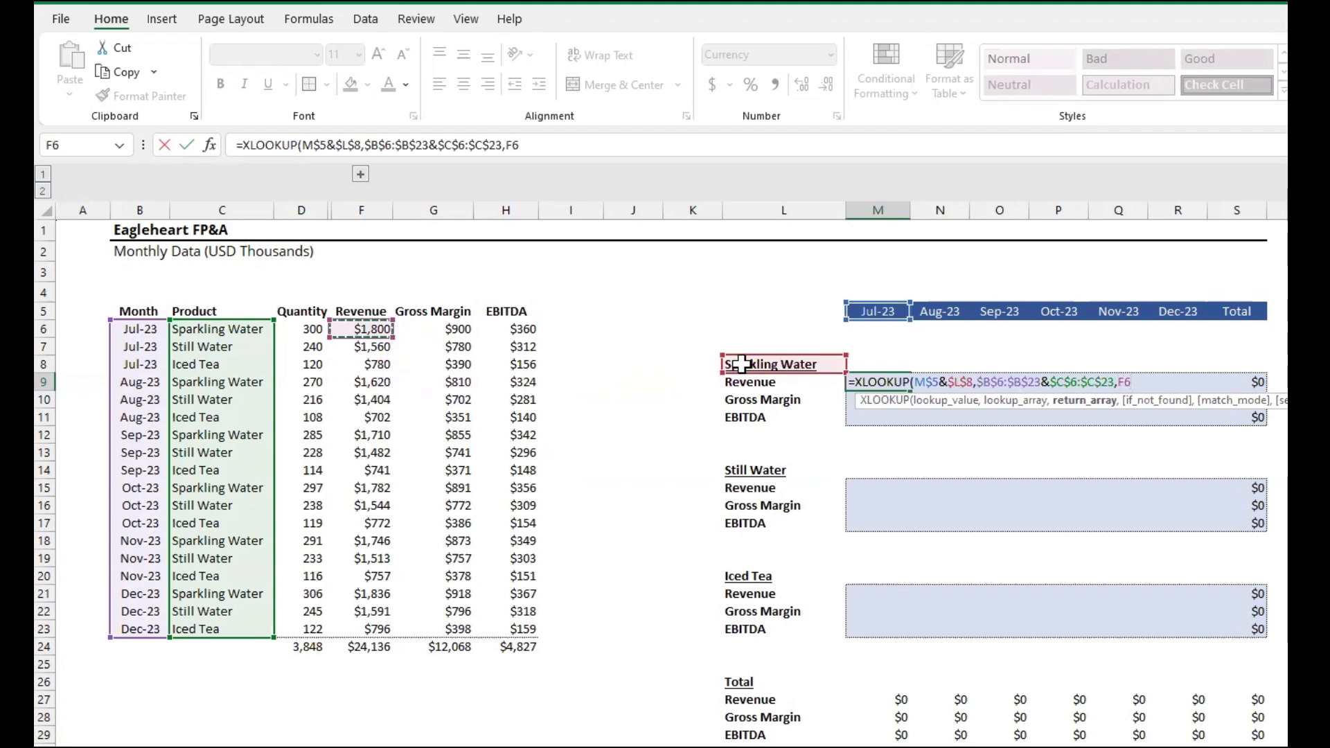
key("ctrl+shift+Down")
key("shift+Up")
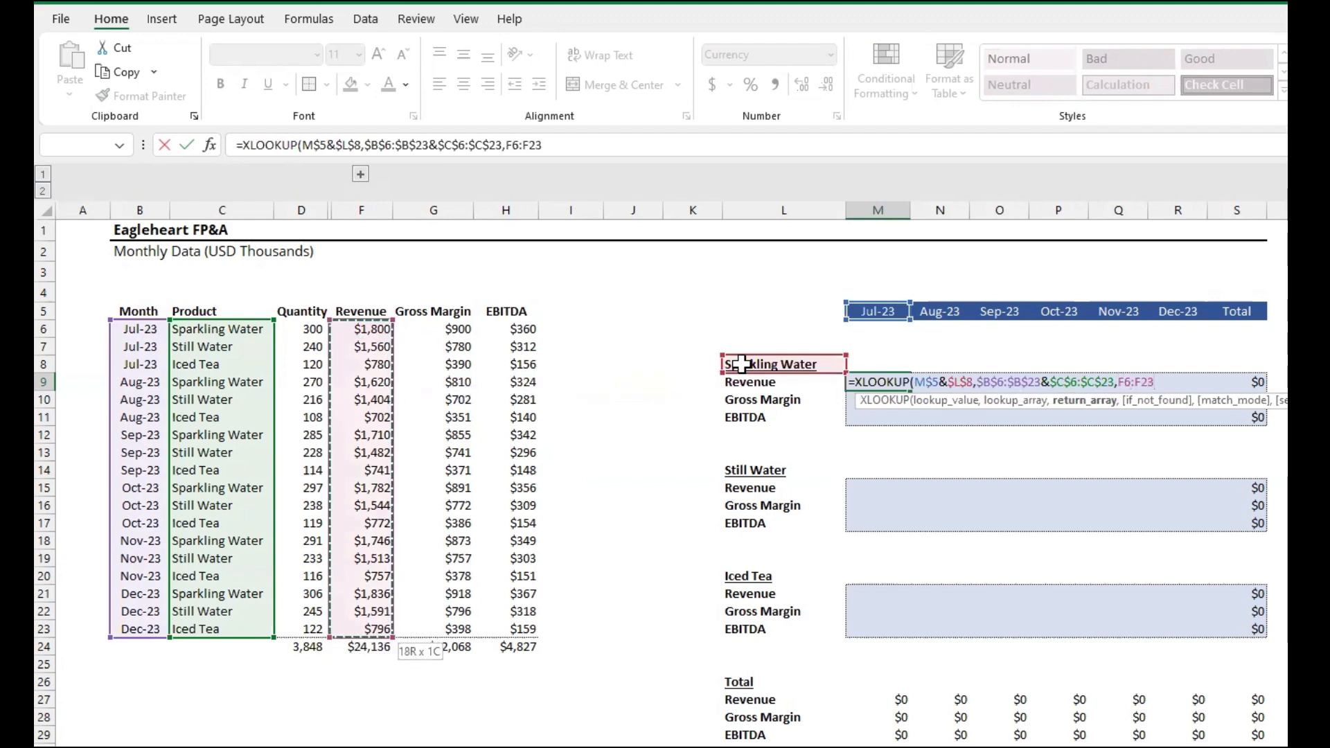
key("F4")
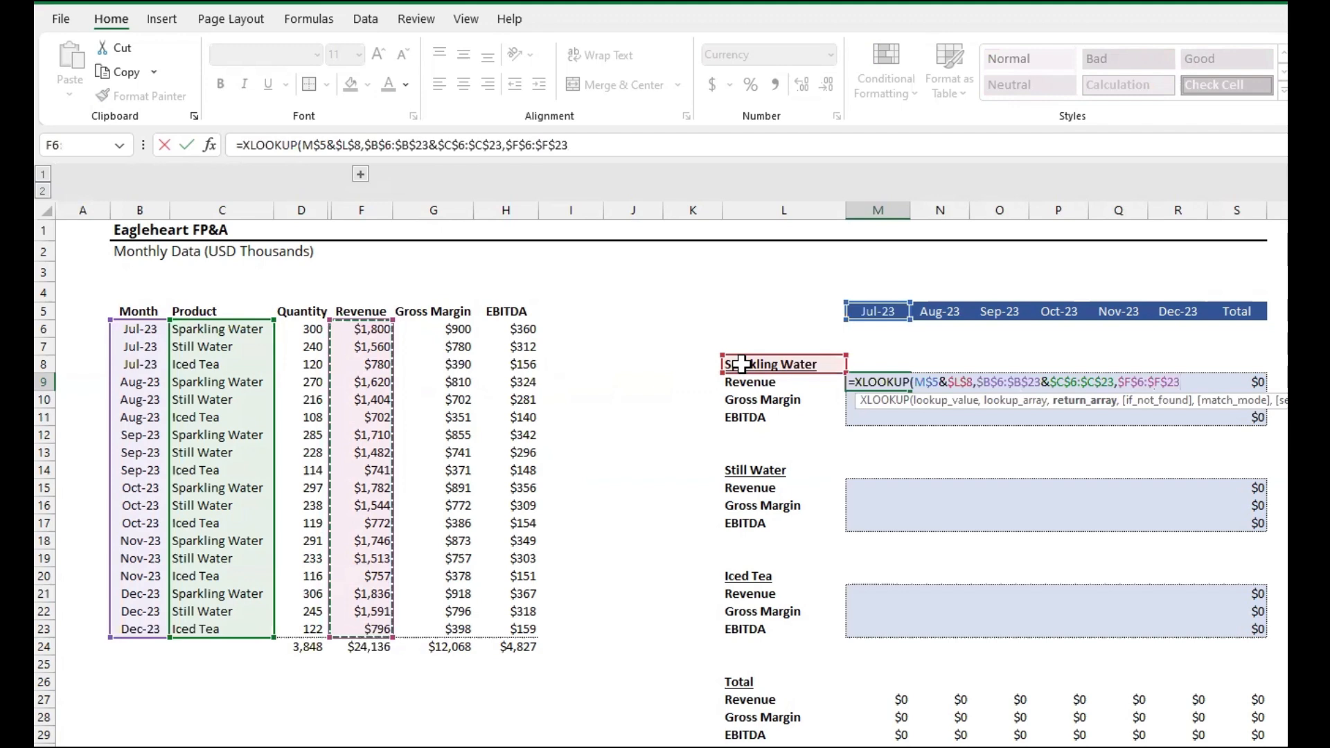
type(")")
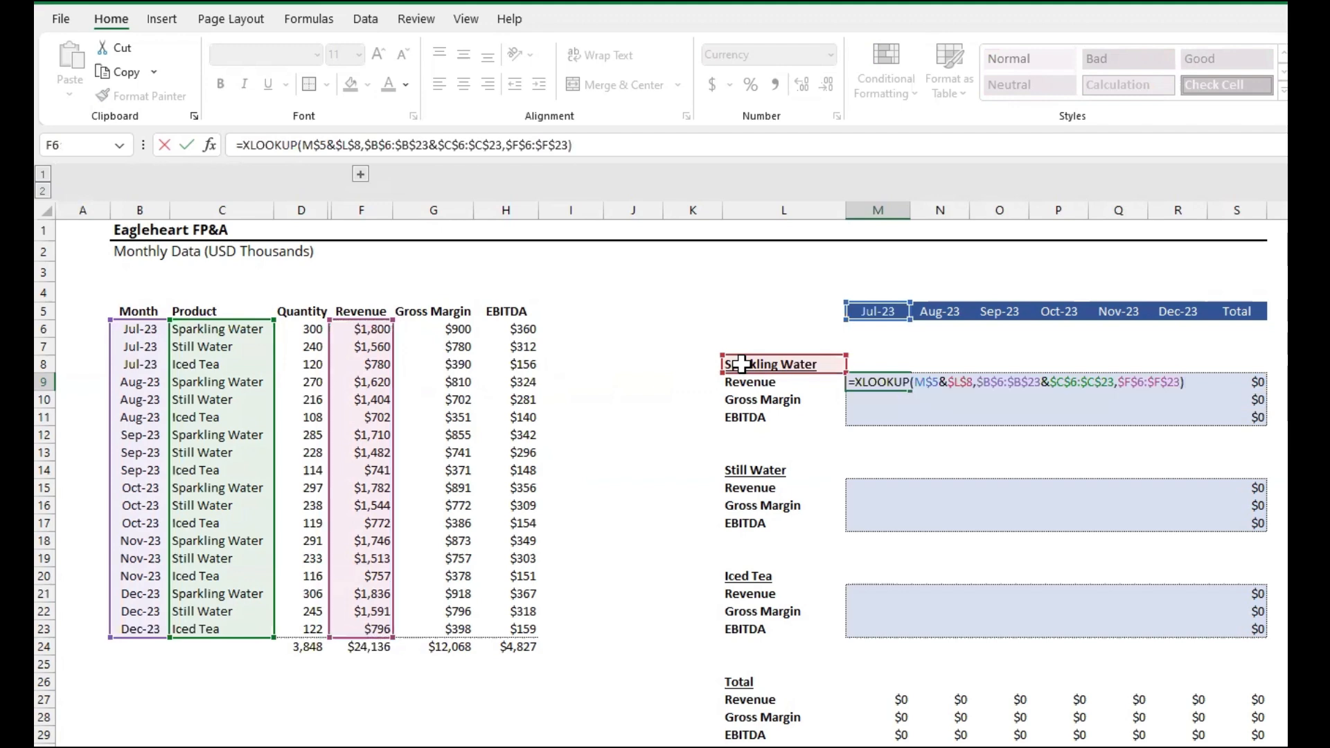
key("Return")
key("Up")
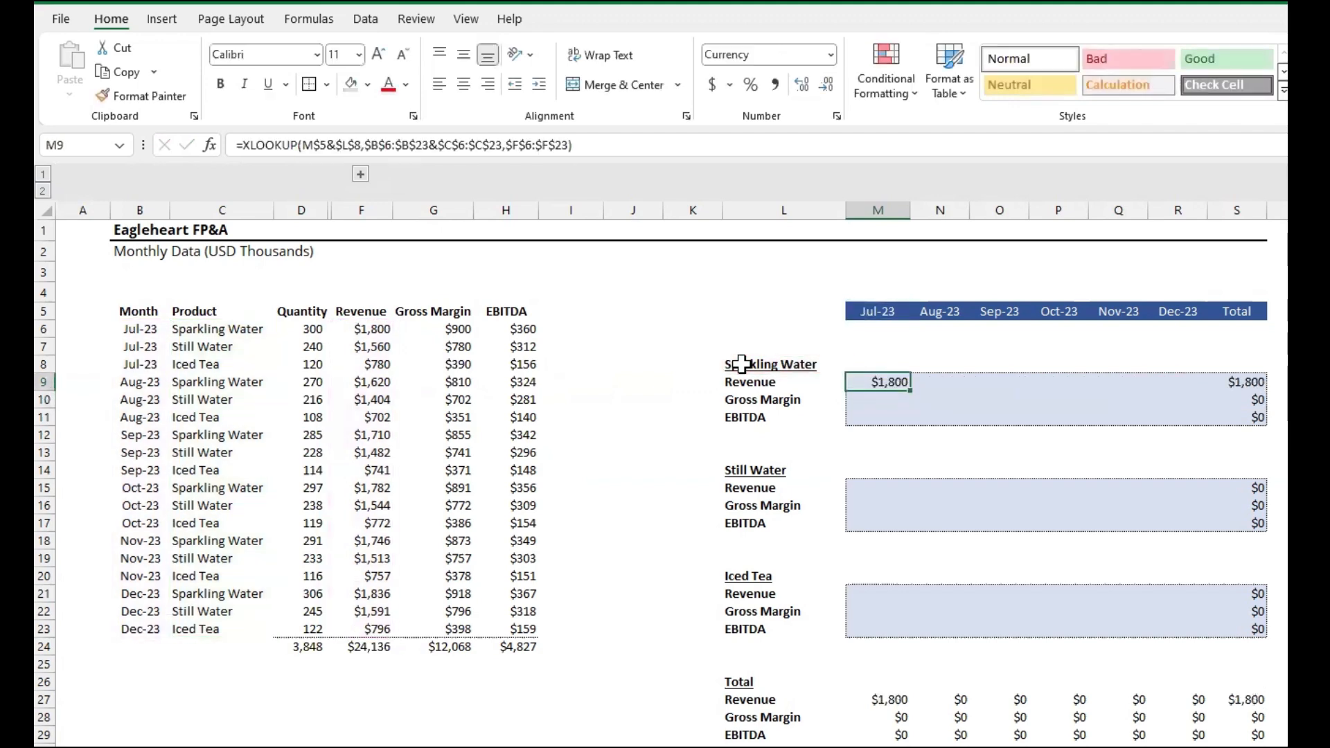
key("F2")
key("Escape")
Copy the M9 revenue lookup and paste only its formula across M9:R9 for Jul-23 through Dec-23.
key("ctrl+c")
key("ctrl+shift+Right")
key("shift+Left")
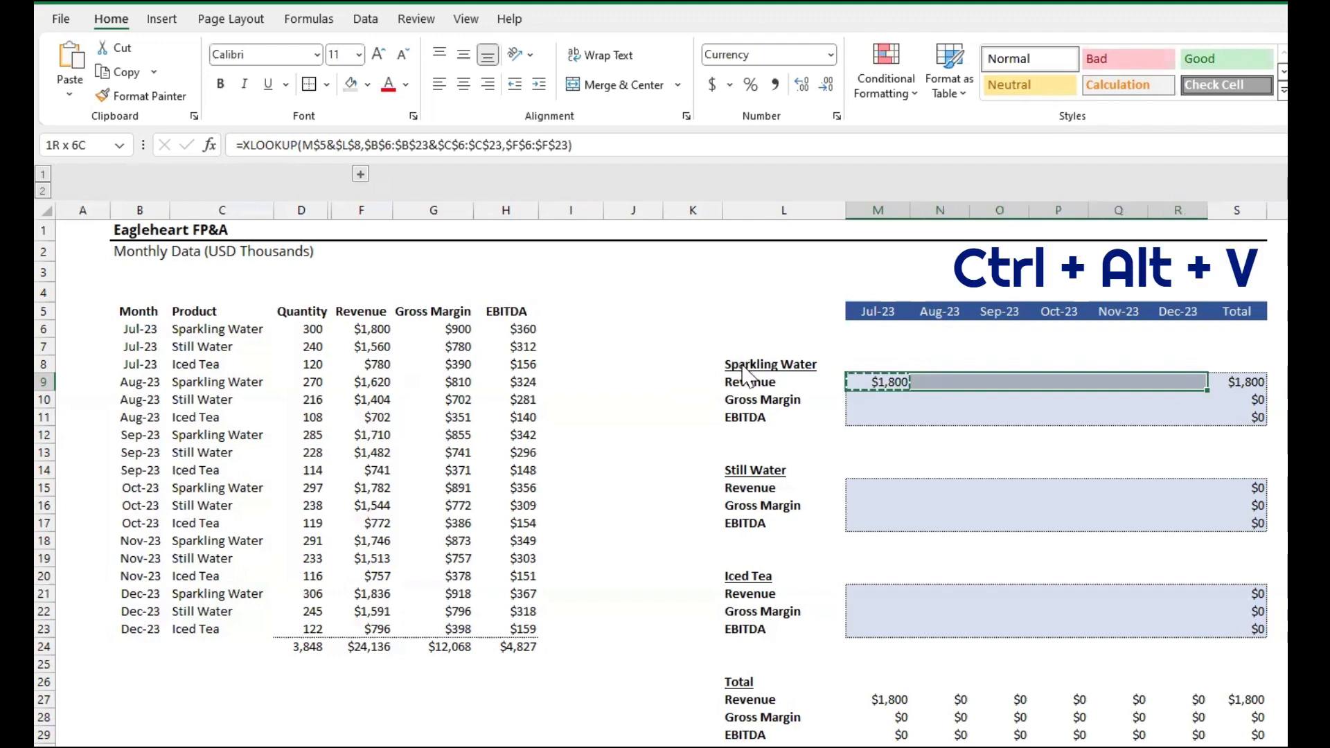
key("ctrl+alt+v")
key("f")
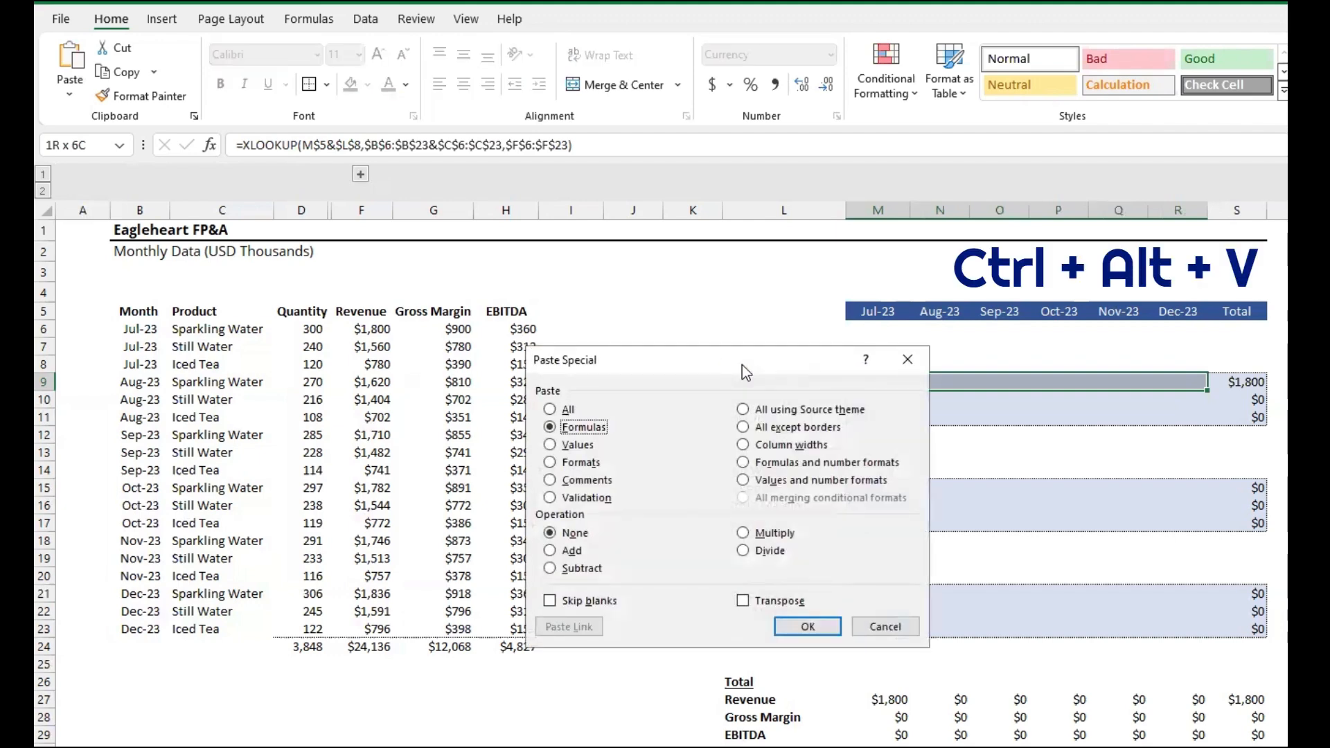
key("Return")
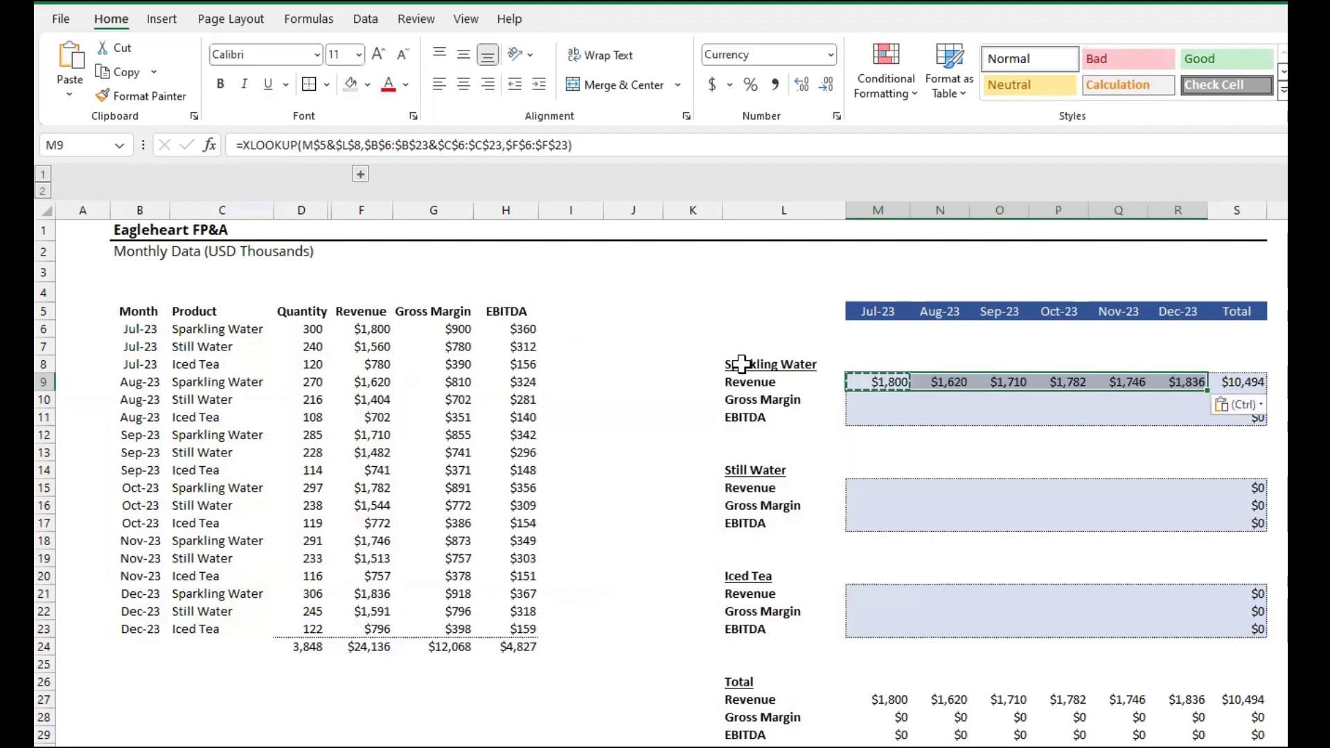
Check the cell references of the copied revenue lookups across Sparkling Water's monthly cells in row 9.
key("F2")
key("Tab")
key("F2")
key("Tab")
key("Tab")
key("Tab")
key("Tab")
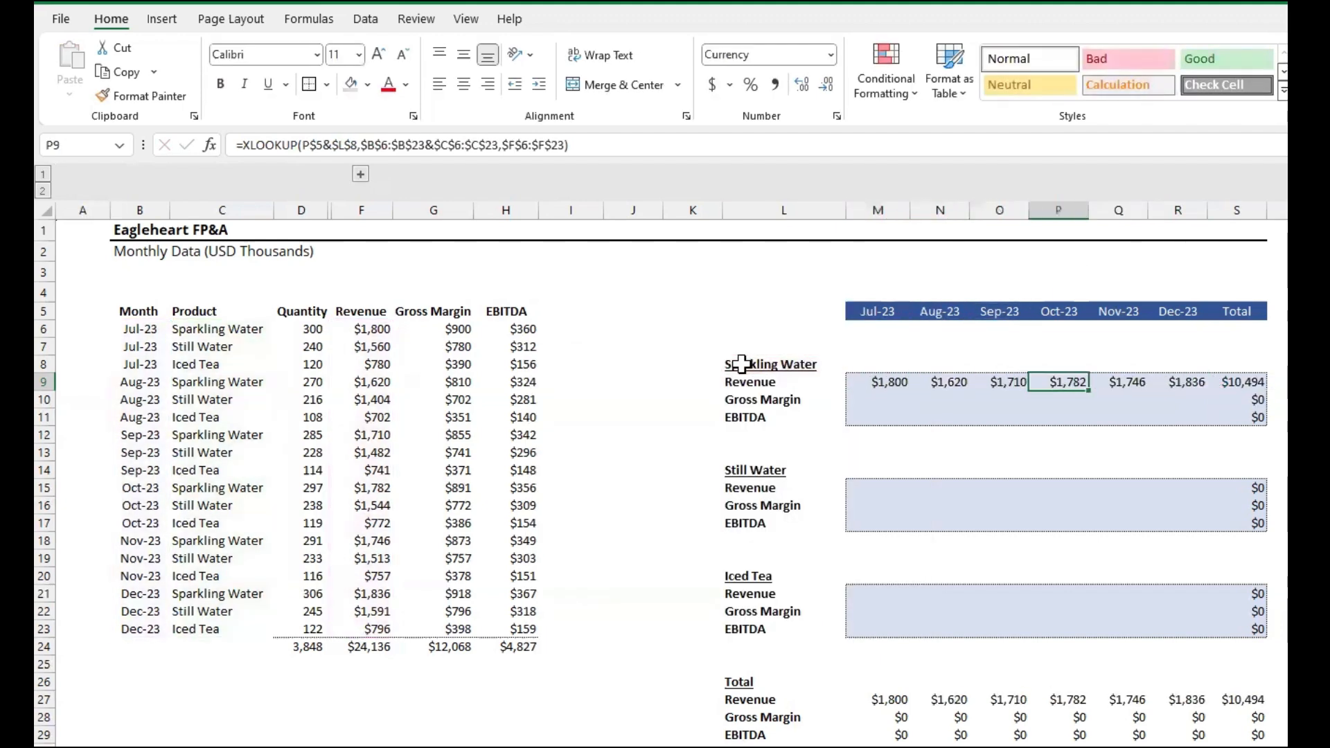
key("Right")
key("F2")
key("Escape")
key("Left")
key("Left")
key("Left")
key("F2")
key("Escape")
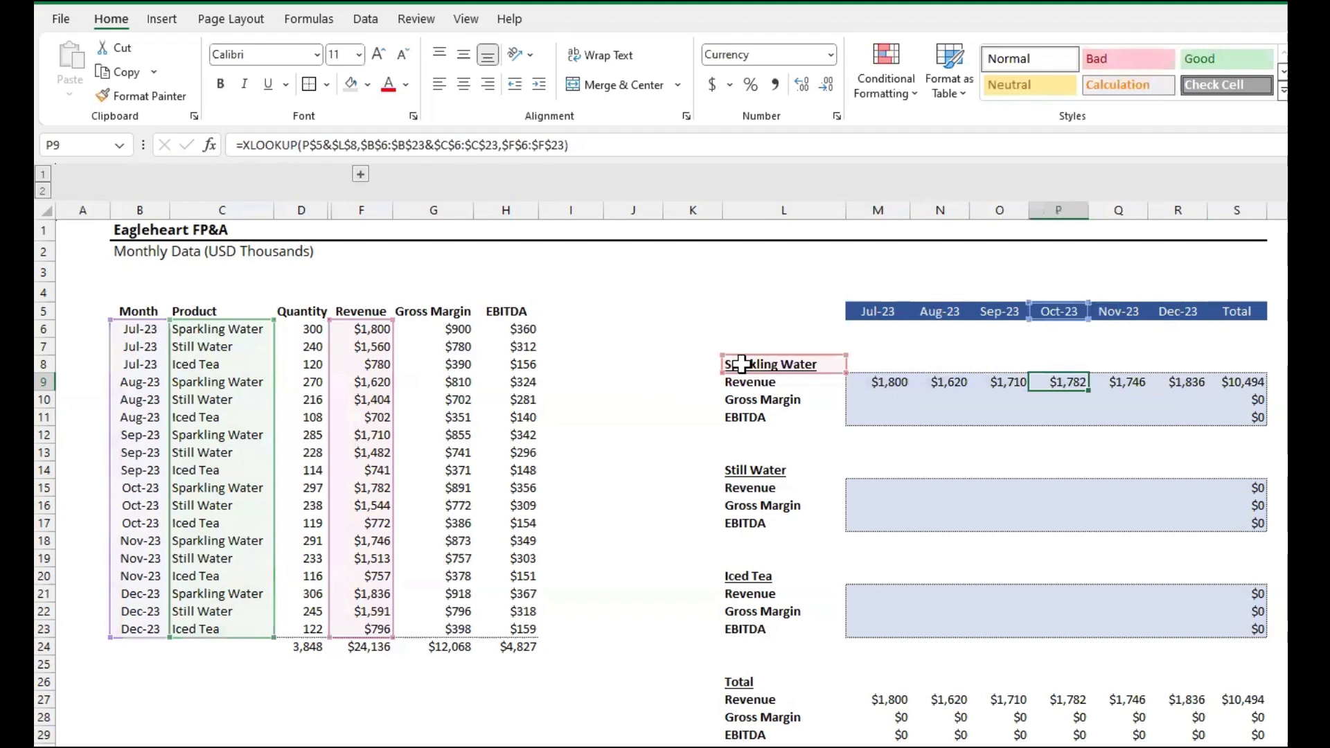
key("Left")
key("F2")
key("Escape")
key("F2")
key("Escape")
Copy the Jul-23 revenue lookup in M9 and paste only its formula into the Gross Margin cell M10.
key("Left")
key("Left")
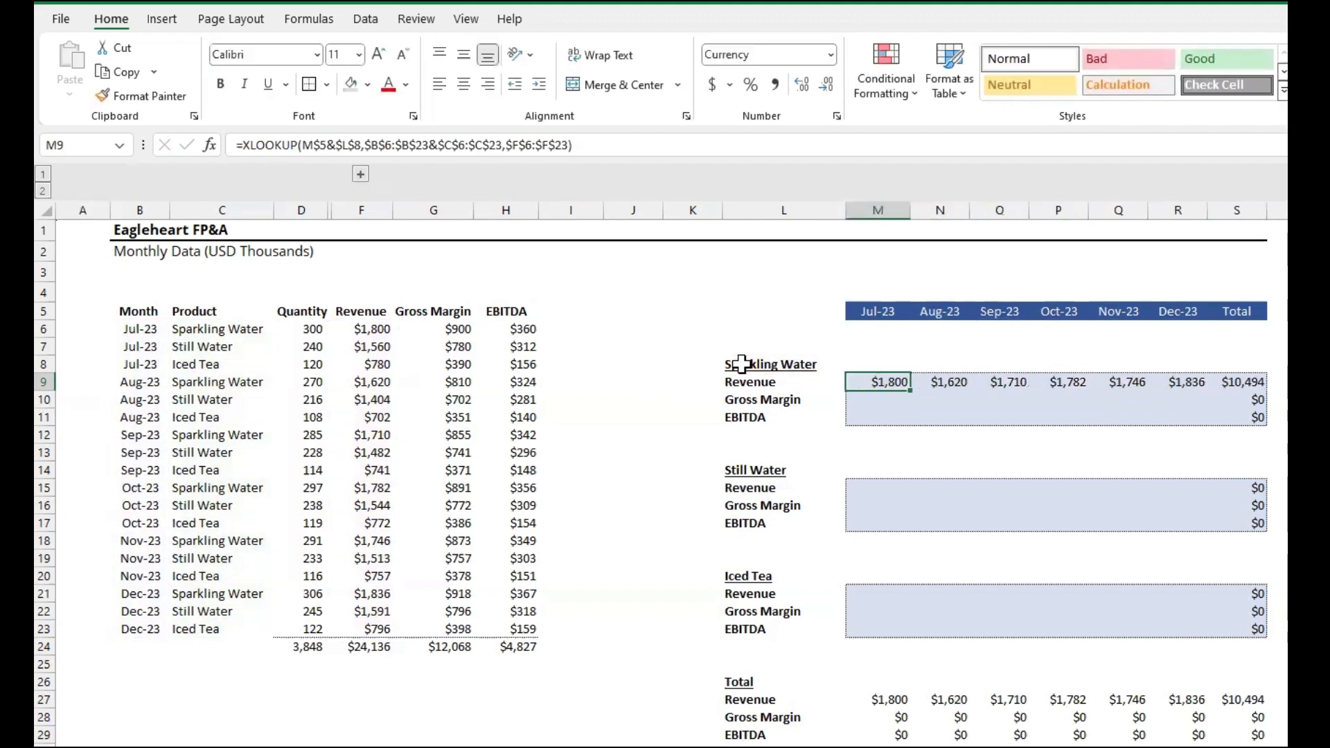
key("ctrl+c")
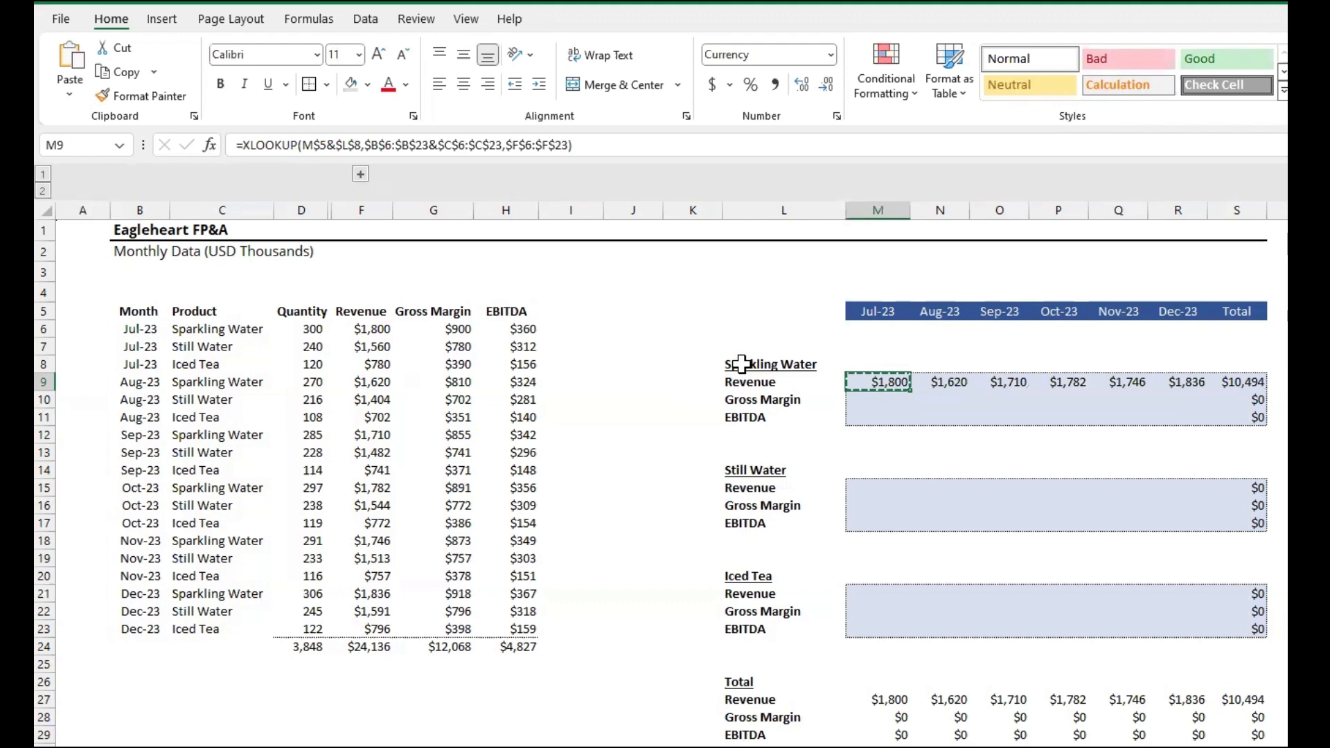
key("Down")
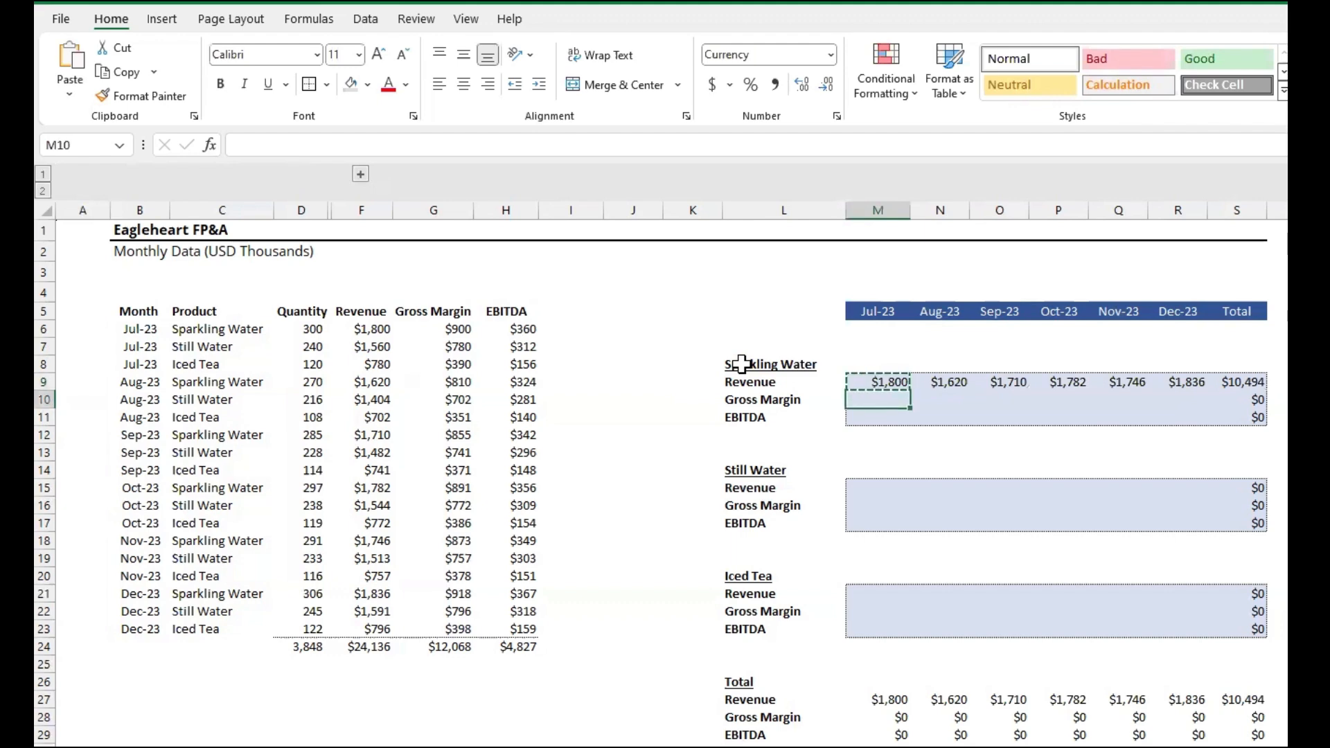
key("ctrl+alt+v")
key("f")
key("Return")
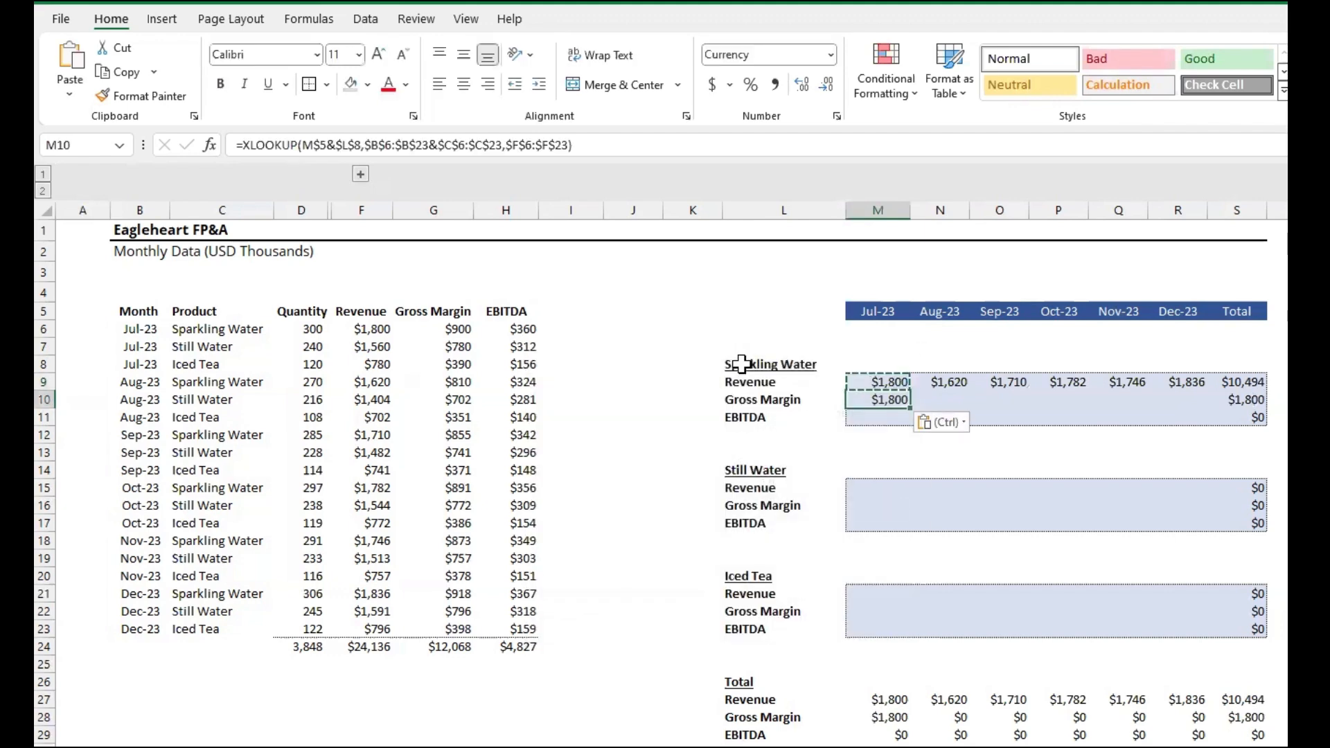
Change the return array of the M10 lookup to the Gross Margin column $G$6:$G$23 and review the formula.
key("F2")
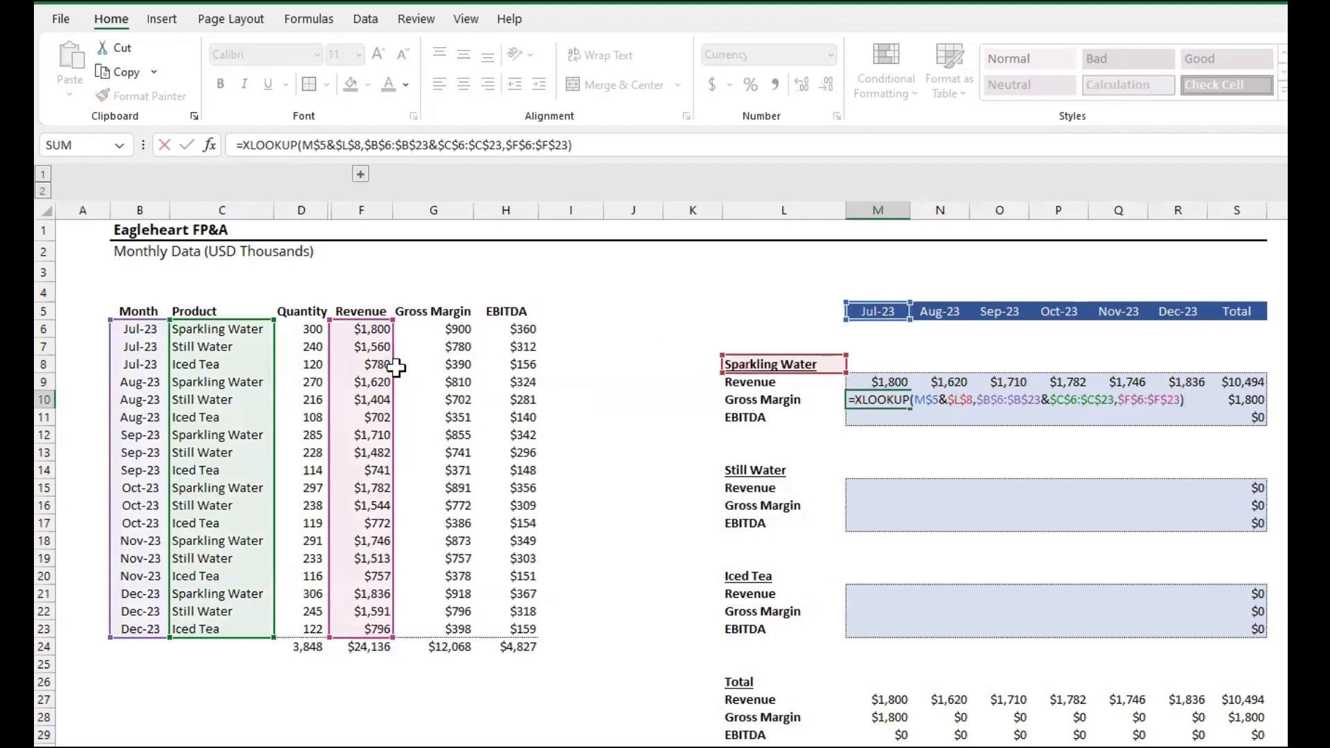
left_click_drag(398, 378, 482, 376)
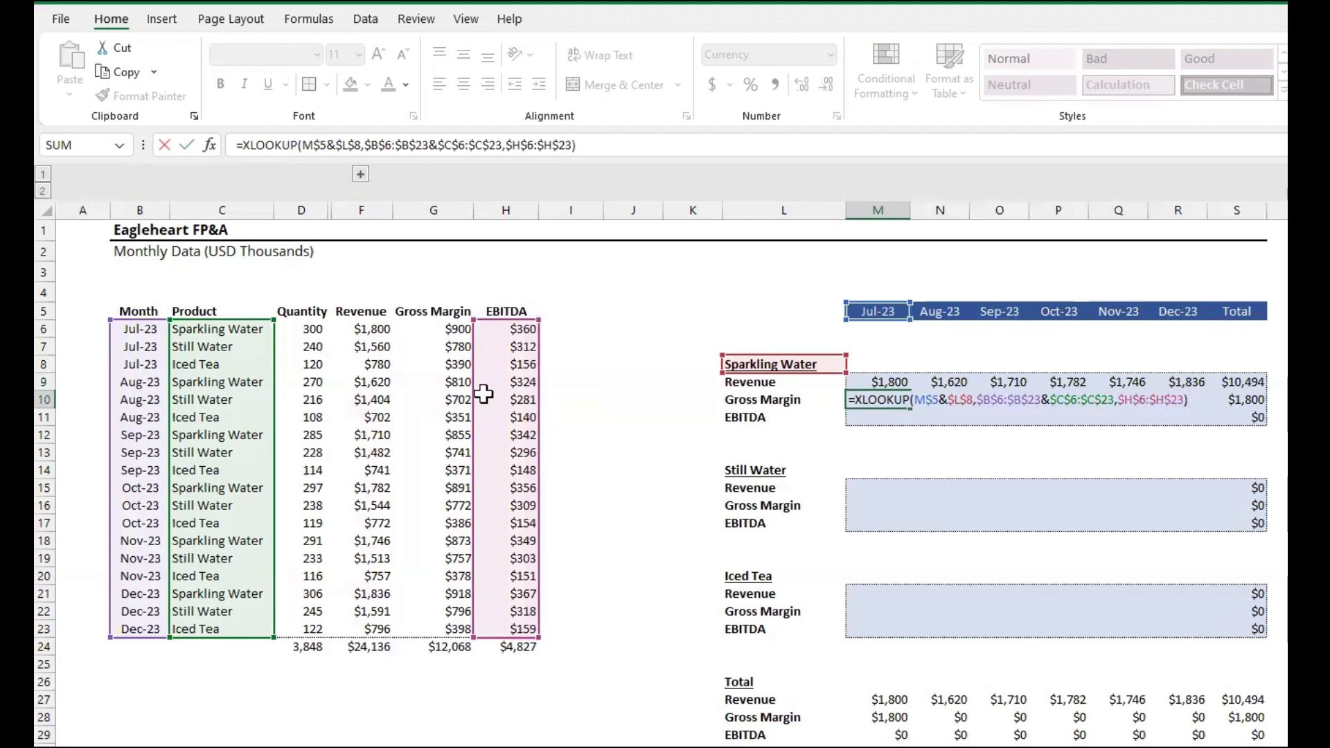
left_click_drag(474, 388, 438, 386)
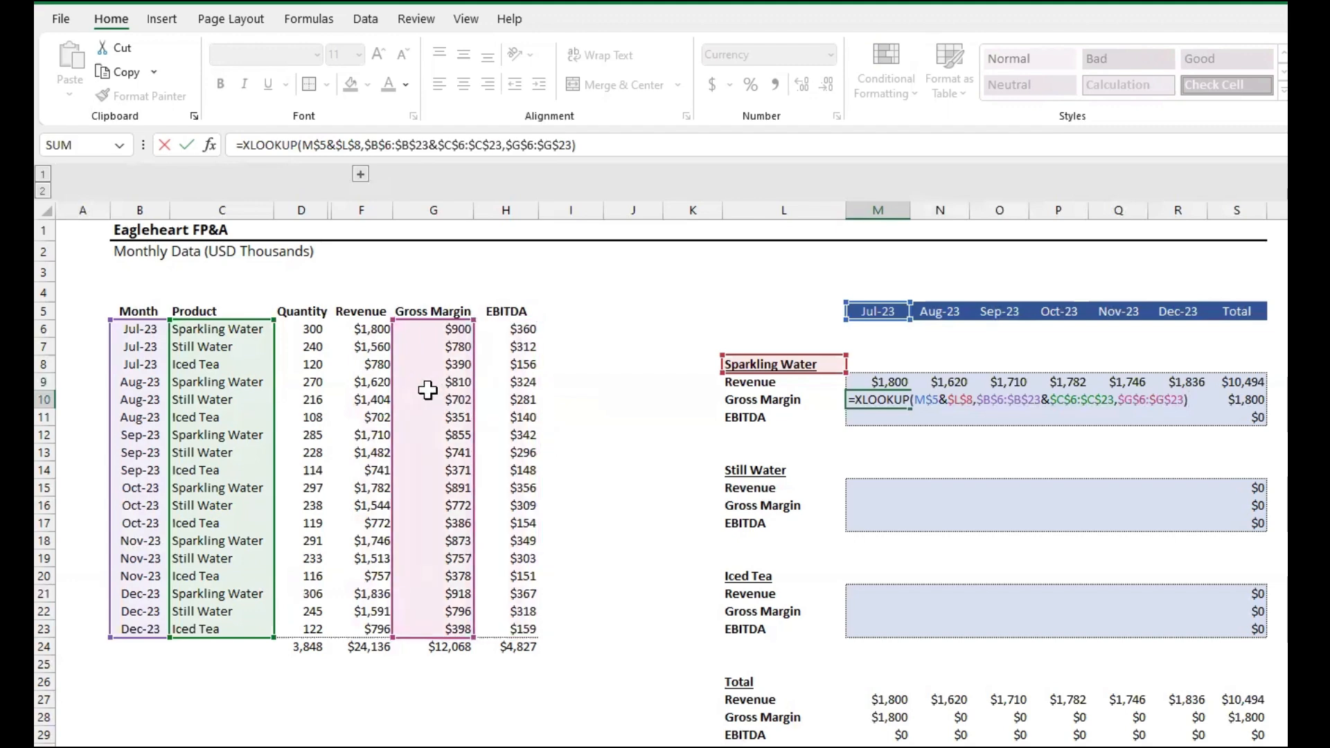
key("Return")
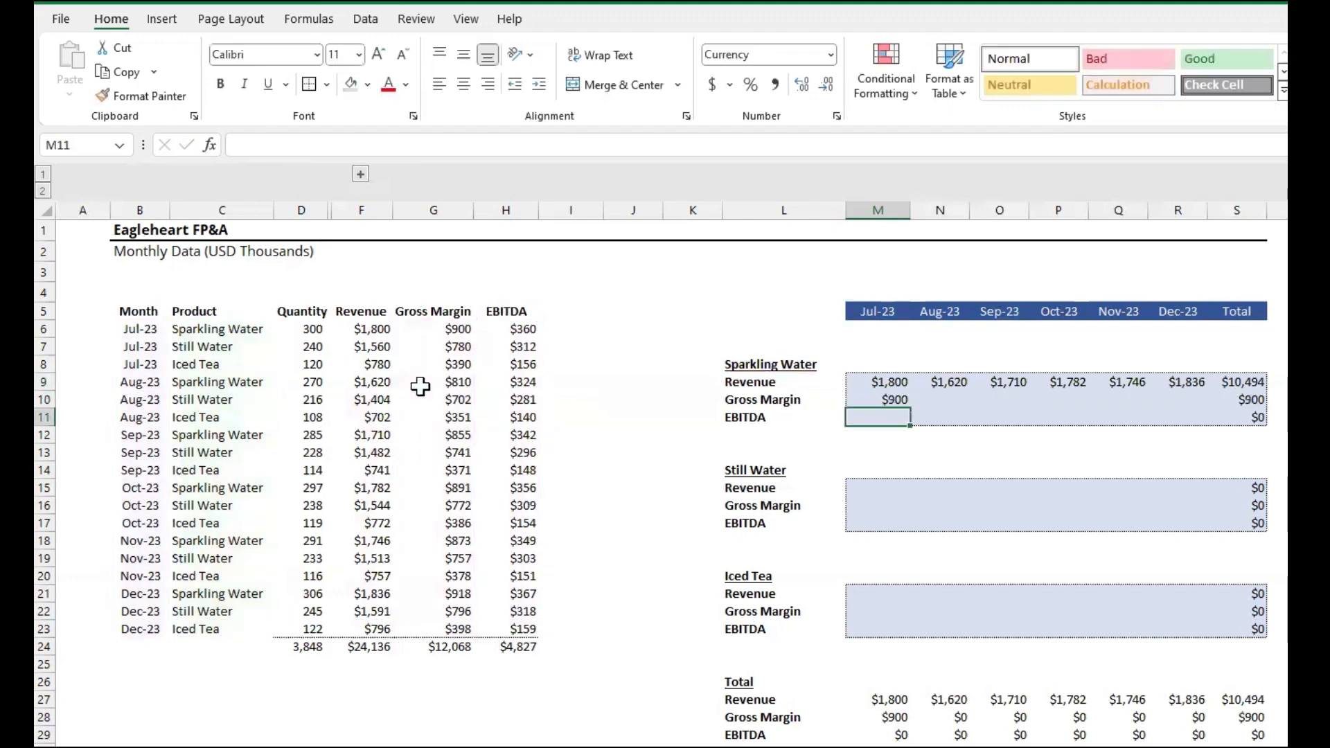
key("Up")
key("F2")
key("Escape")
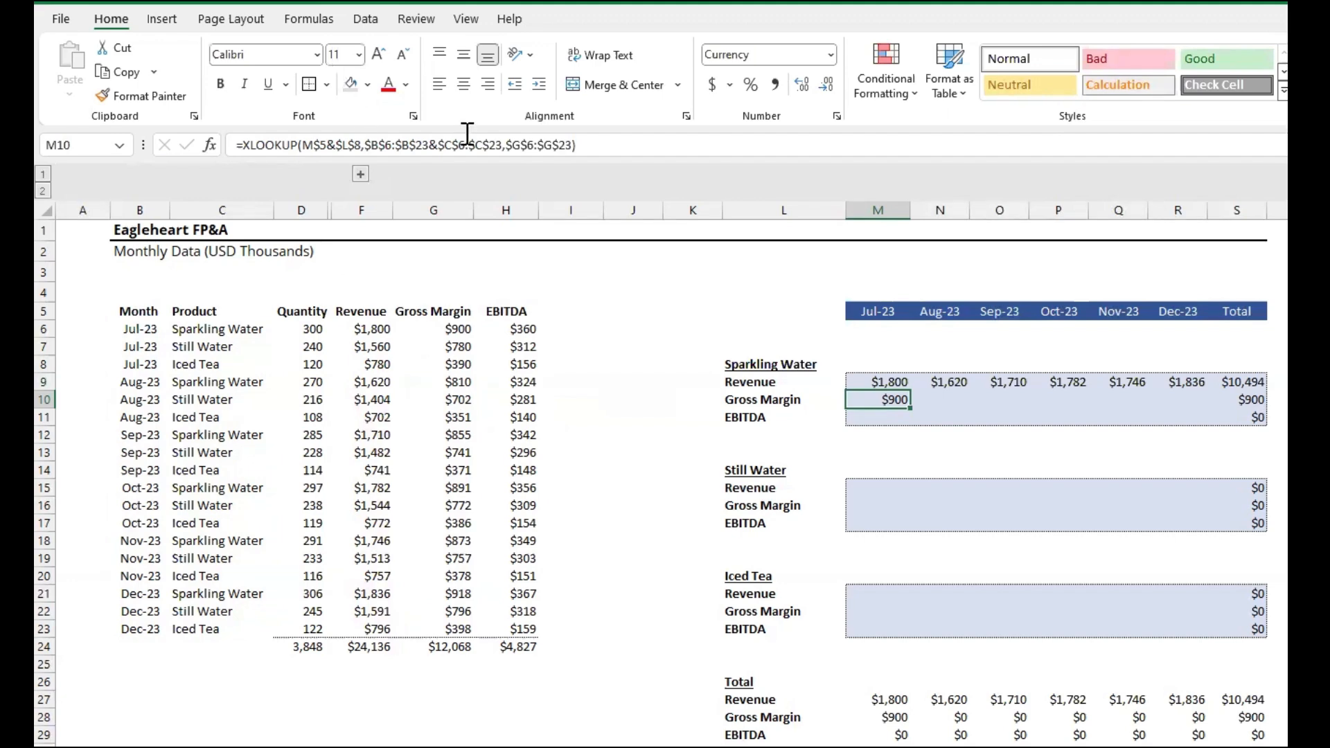
Replace the return array of the M10 lookup with a nested XLOOKUP that uses $L10 as its lookup value.
left_click(349, 145)
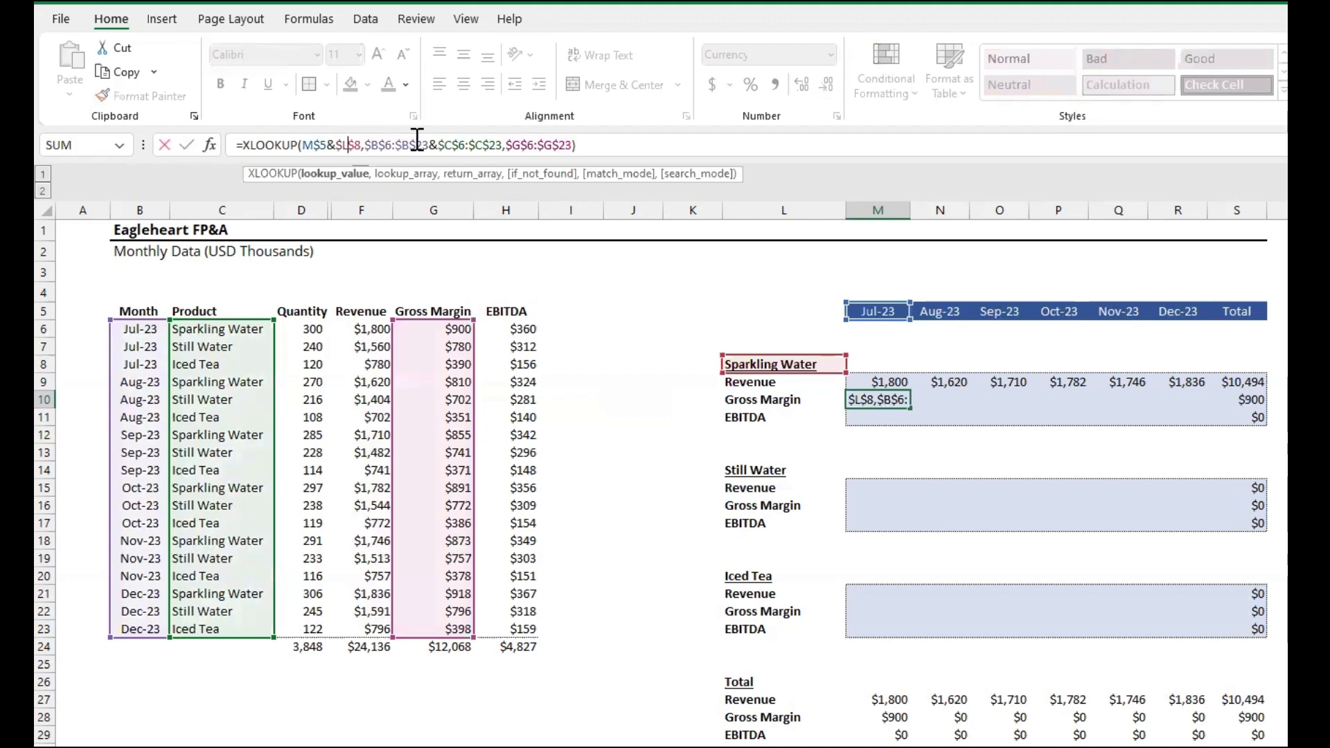
left_click(460, 174)
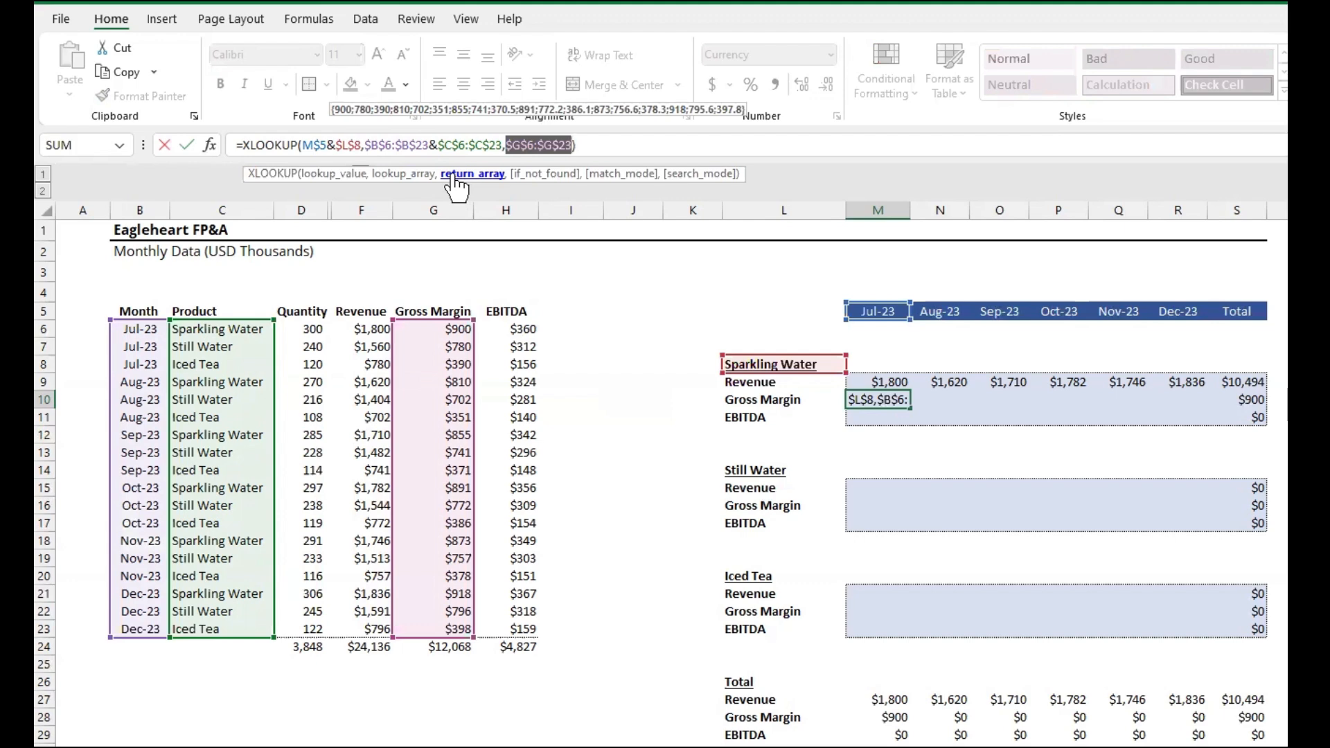
key("BackSpace")
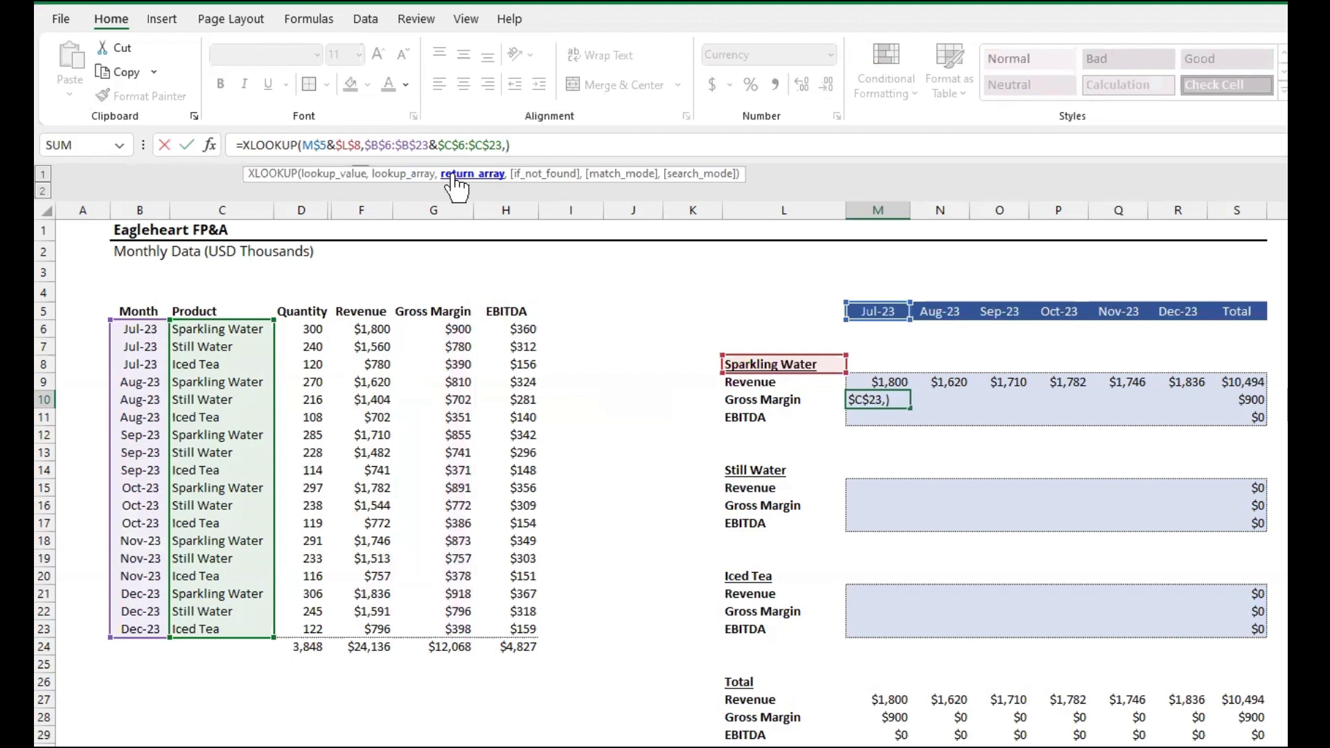
type("xl")
key("Tab")
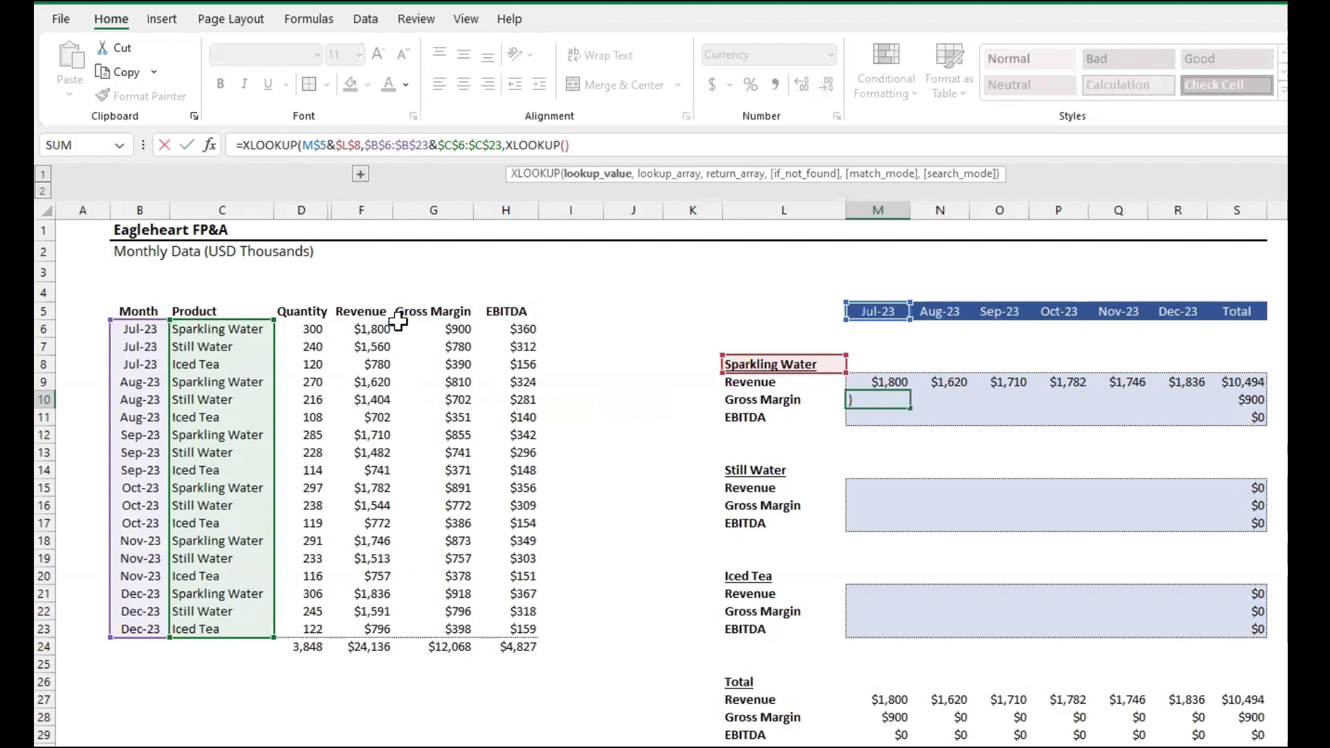
left_click(755, 399)
key("F4")
key("F4")
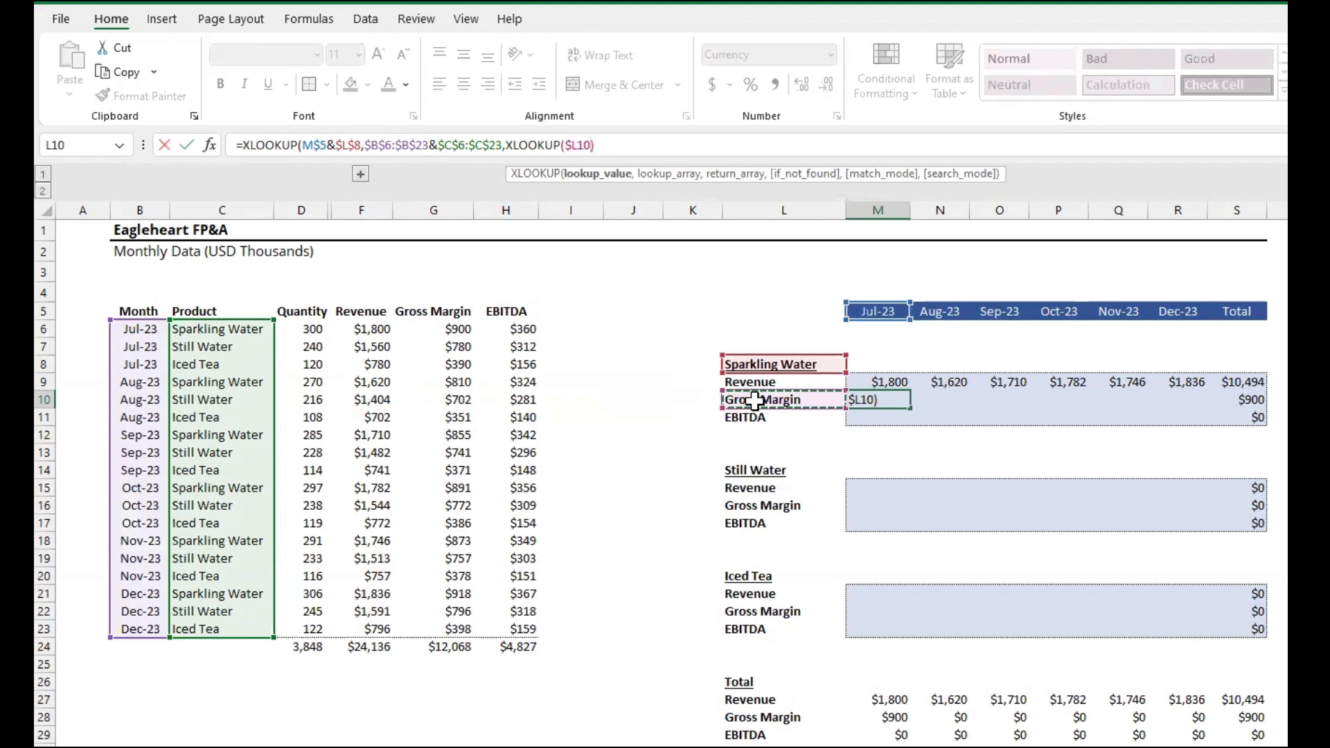
key("F4")
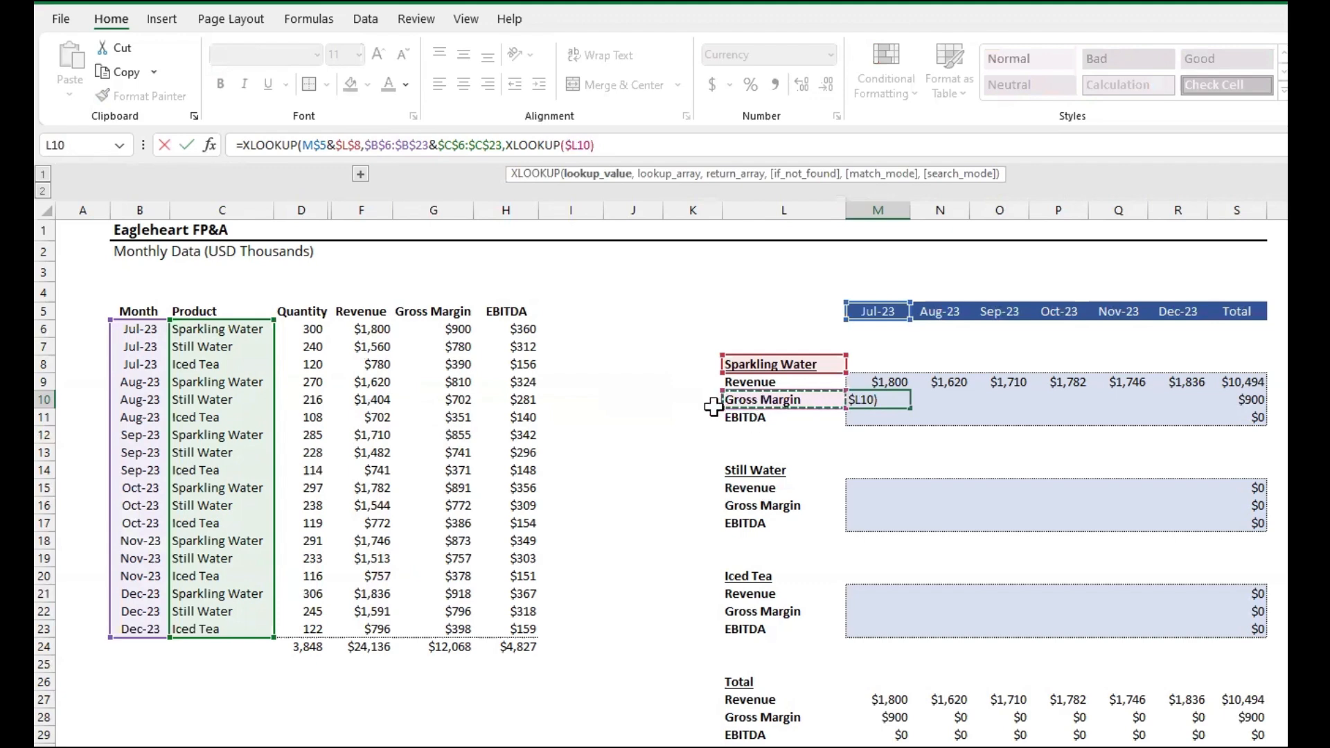
type(",")
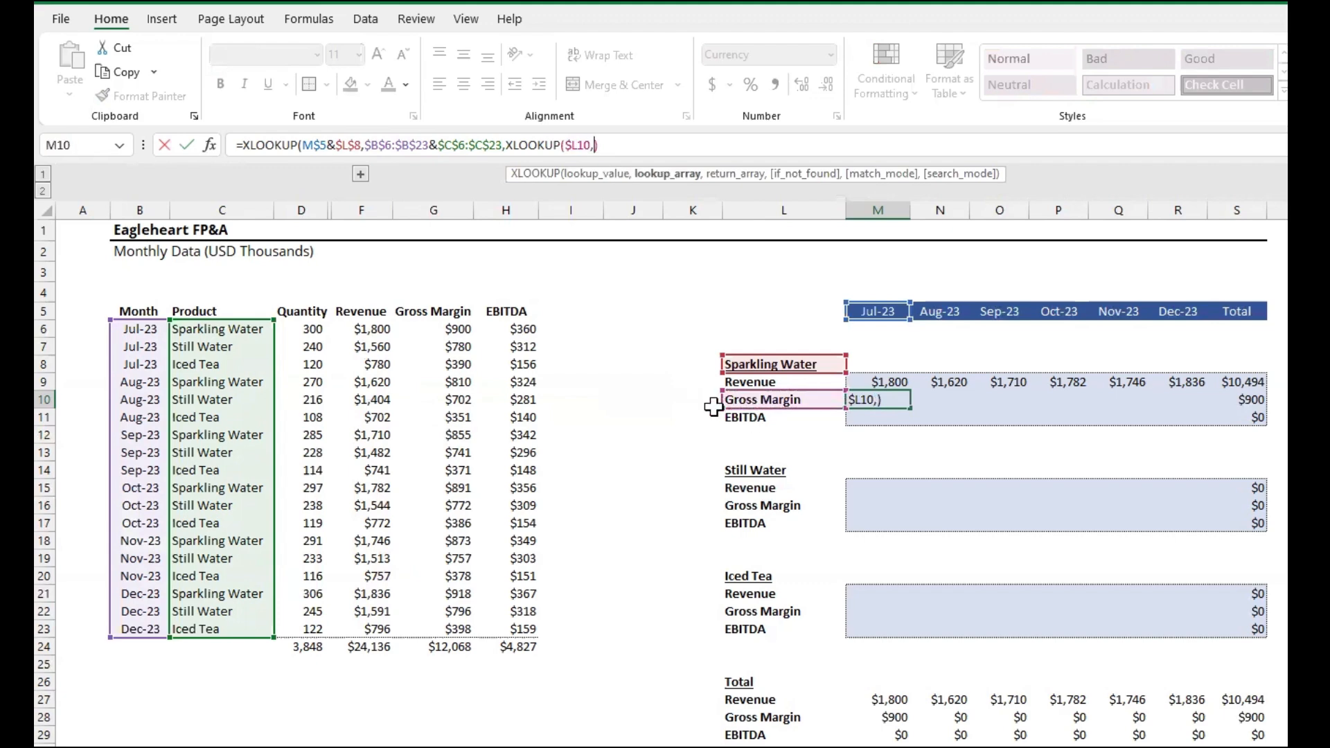
Set the nested XLOOKUP's lookup array to the Revenue, Gross Margin and EBITDA headers, $F$5:$H$5.
left_click_drag(367, 313, 513, 312)
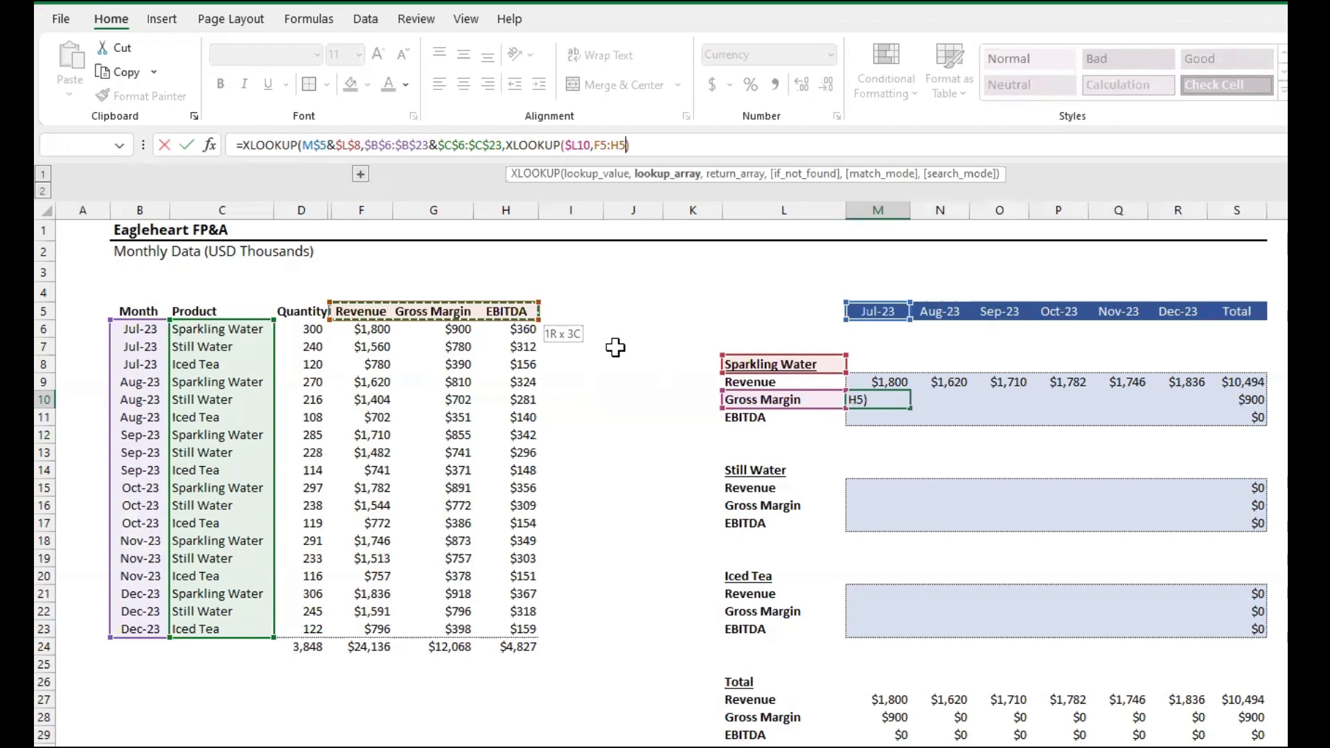
key("F4")
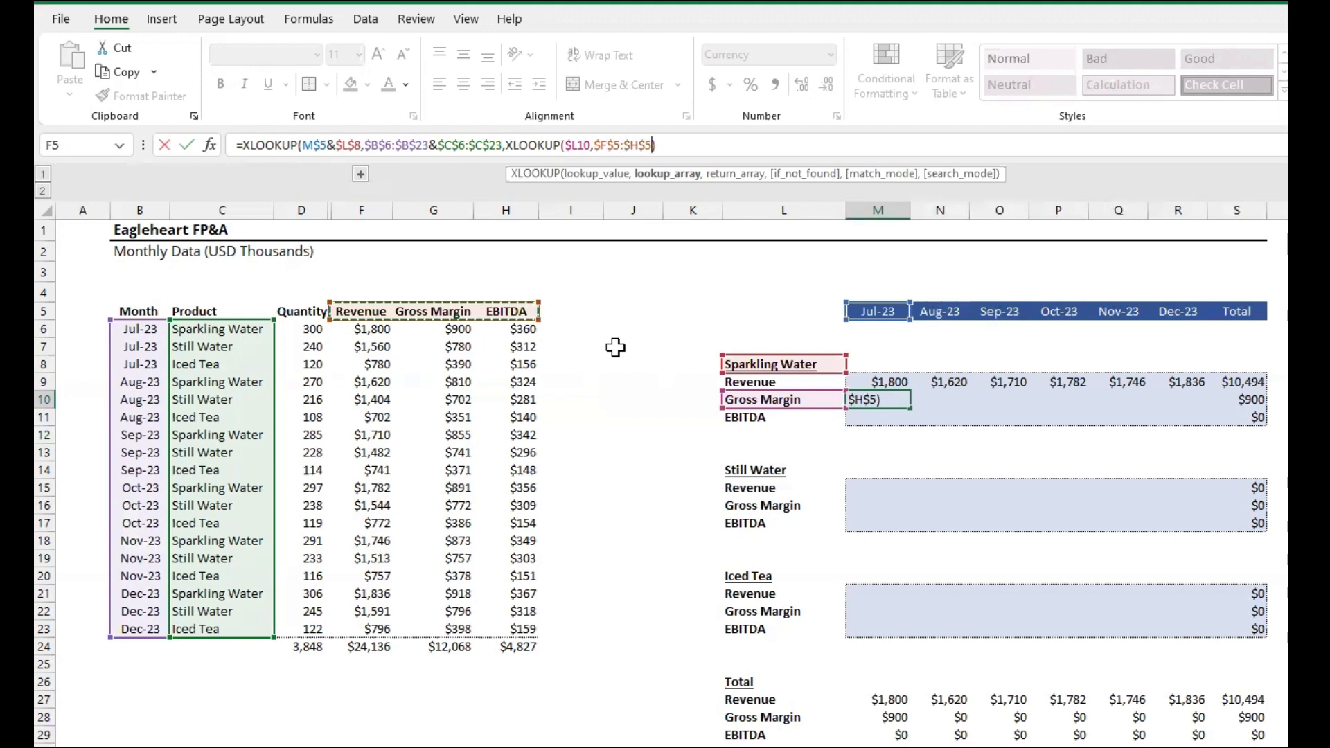
type(",")
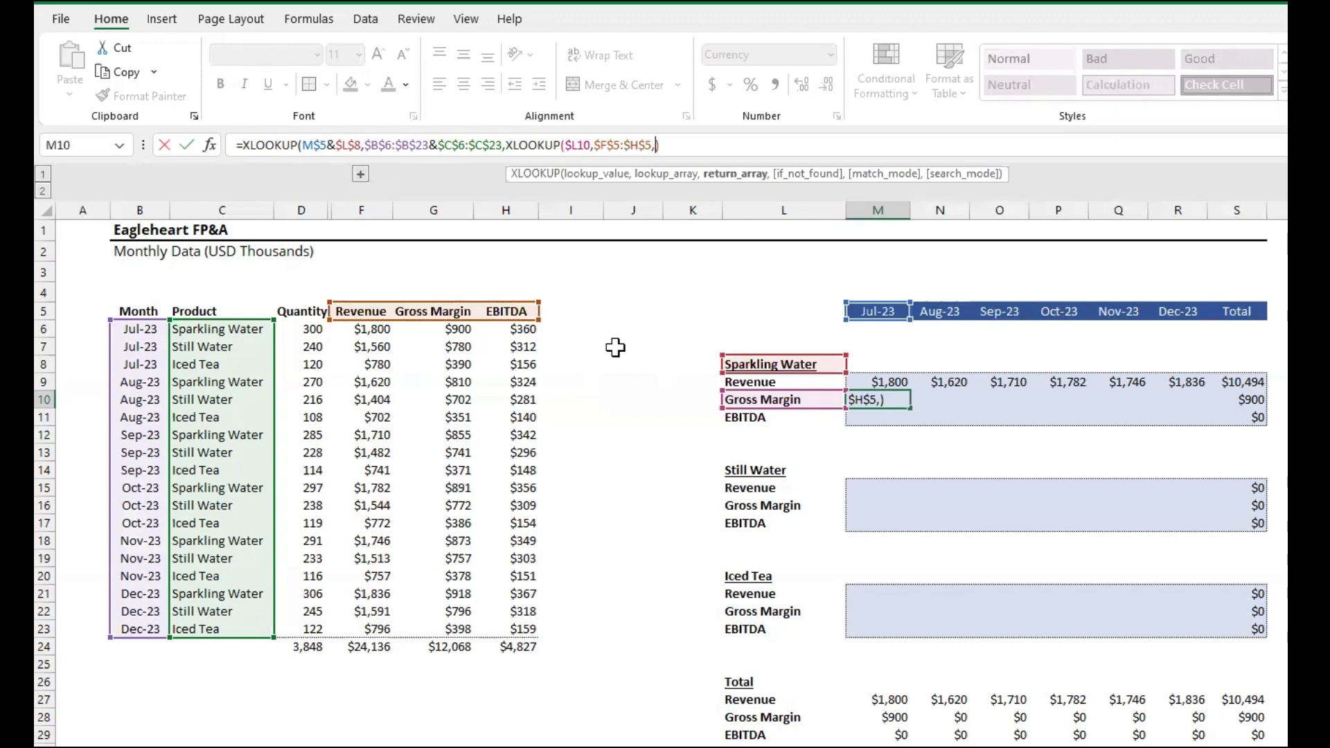
Set the nested XLOOKUP's return array to the data block $F$6:$H$23 and complete the M10 formula.
key("Left")
key("Left")
key("Left")
key("Left")
key("Left")
key("Left")
key("Left")
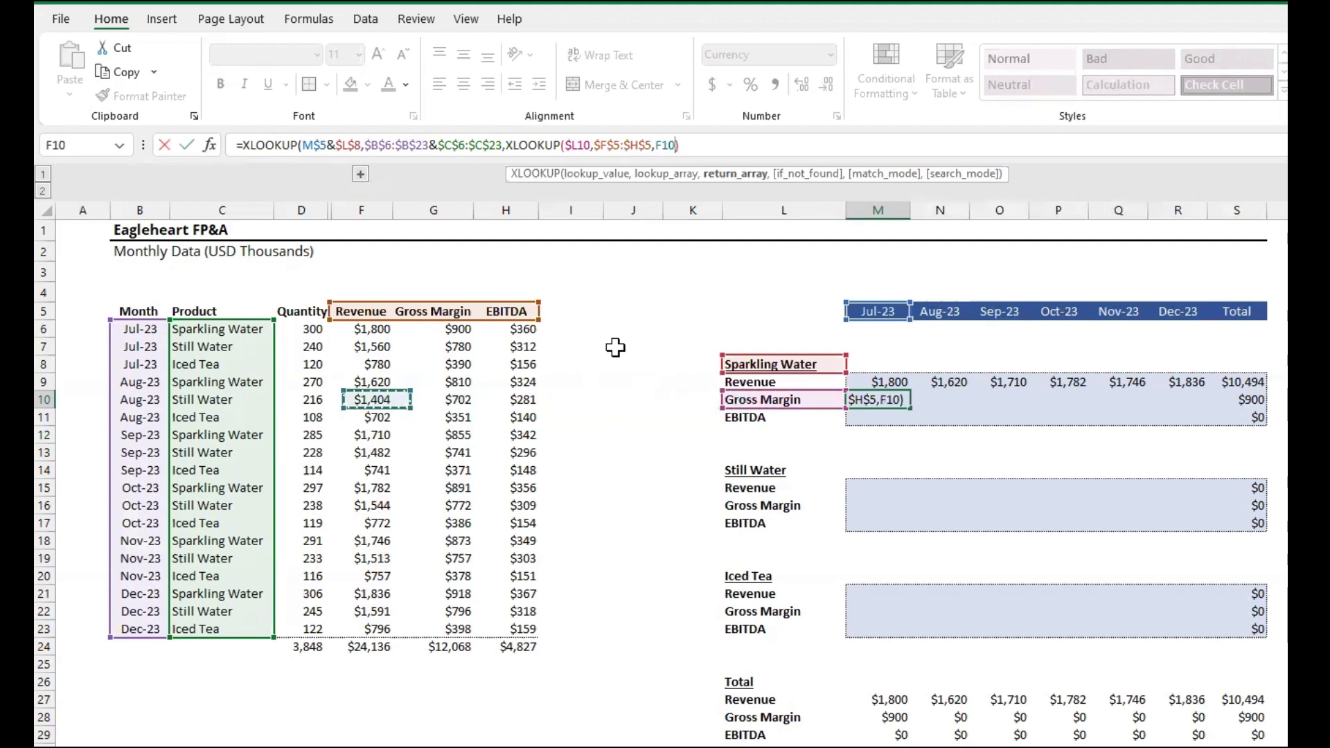
key("Up")
key("Up")
key("Up")
key("Up")
key("ctrl+shift+Down")
key("ctrl+shift+Right")
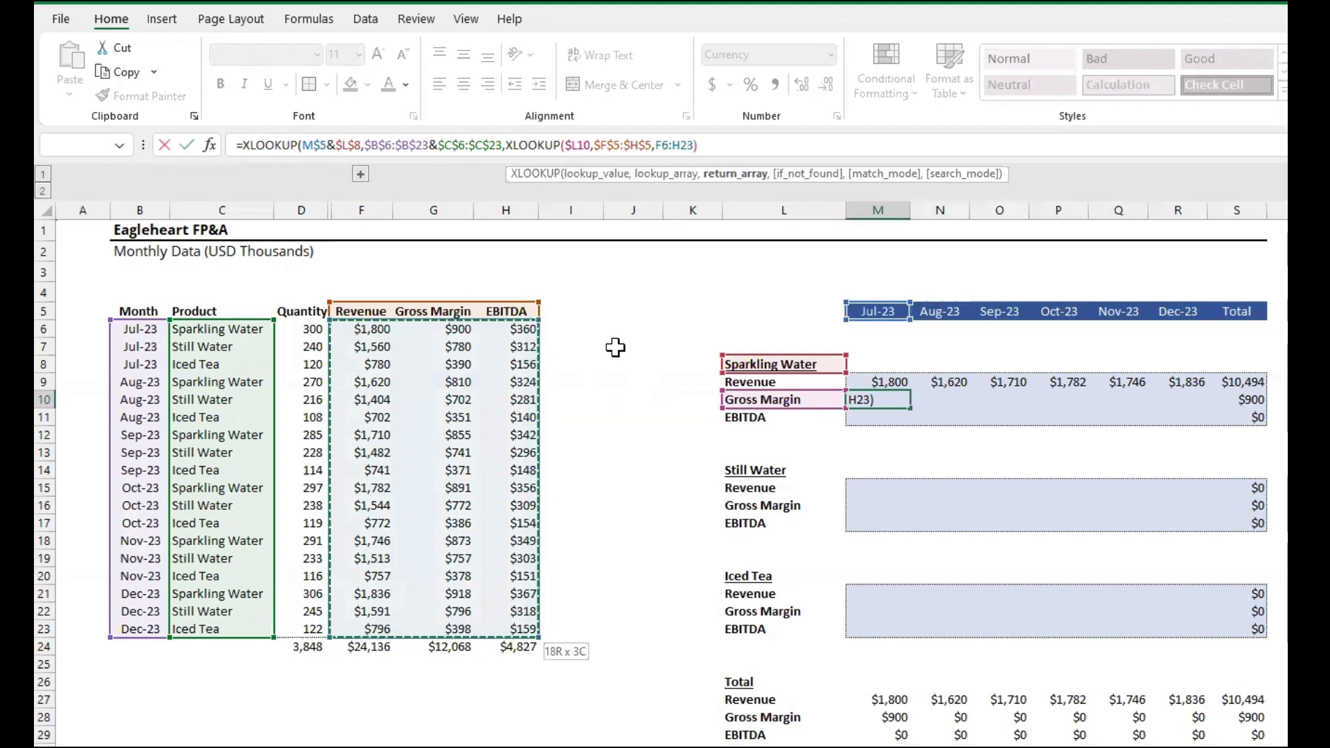
key("F4")
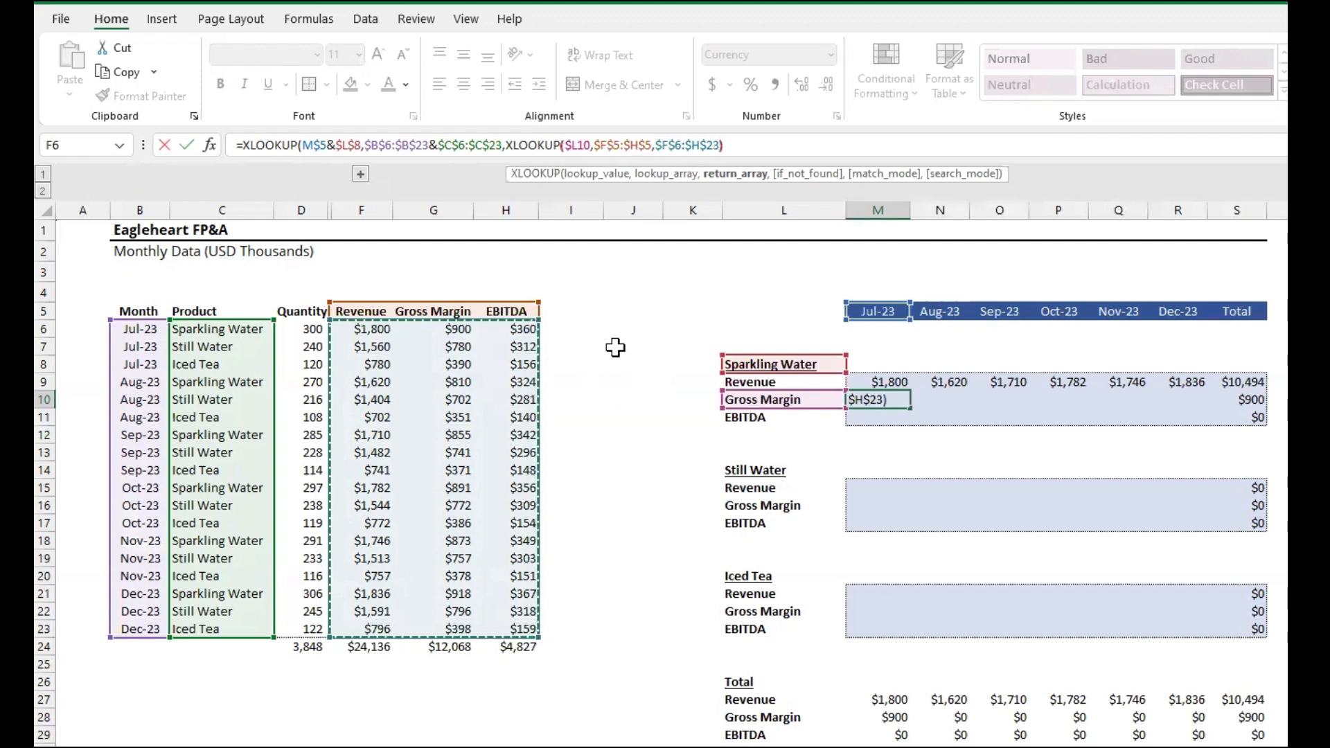
type(")")
key("Return")
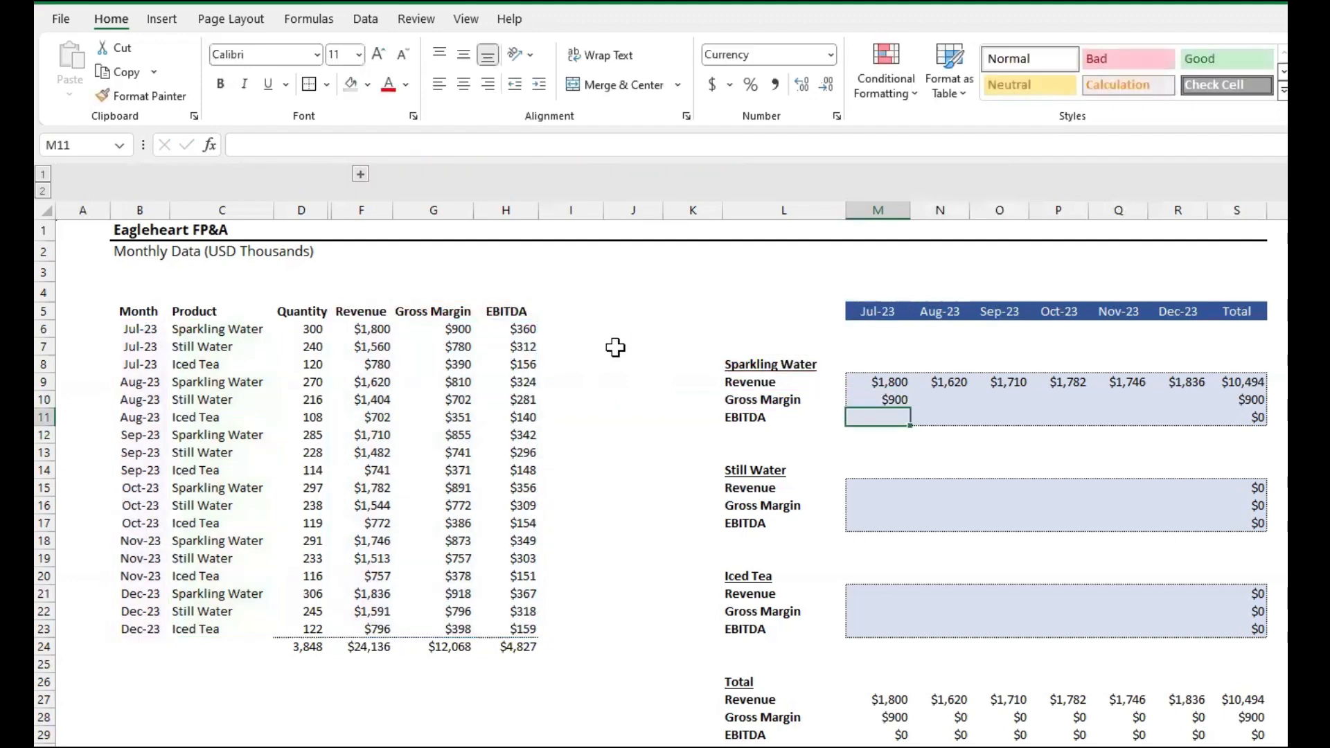
Review the nested lookup in M10, copy it and paste only its formula across Sparkling Water's monthly cells M9:R11.
key("Up")
key("F2")
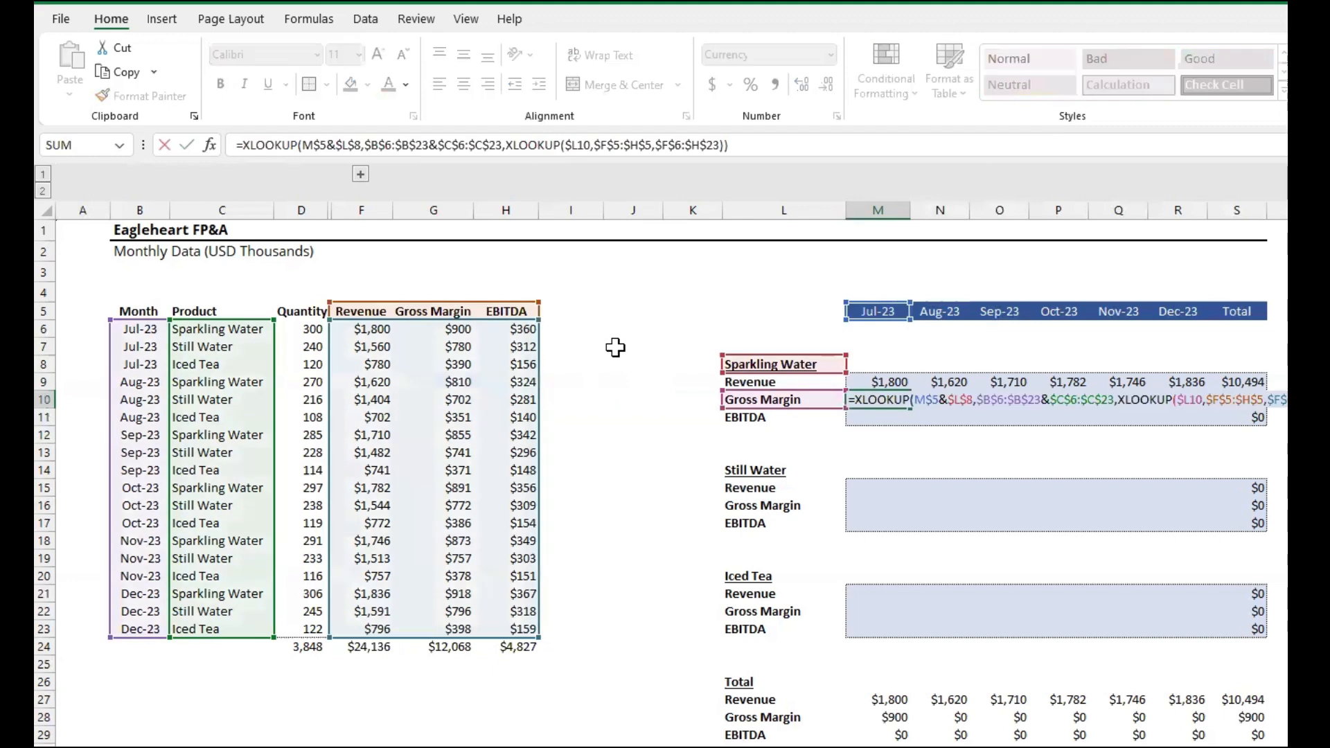
key("Escape")
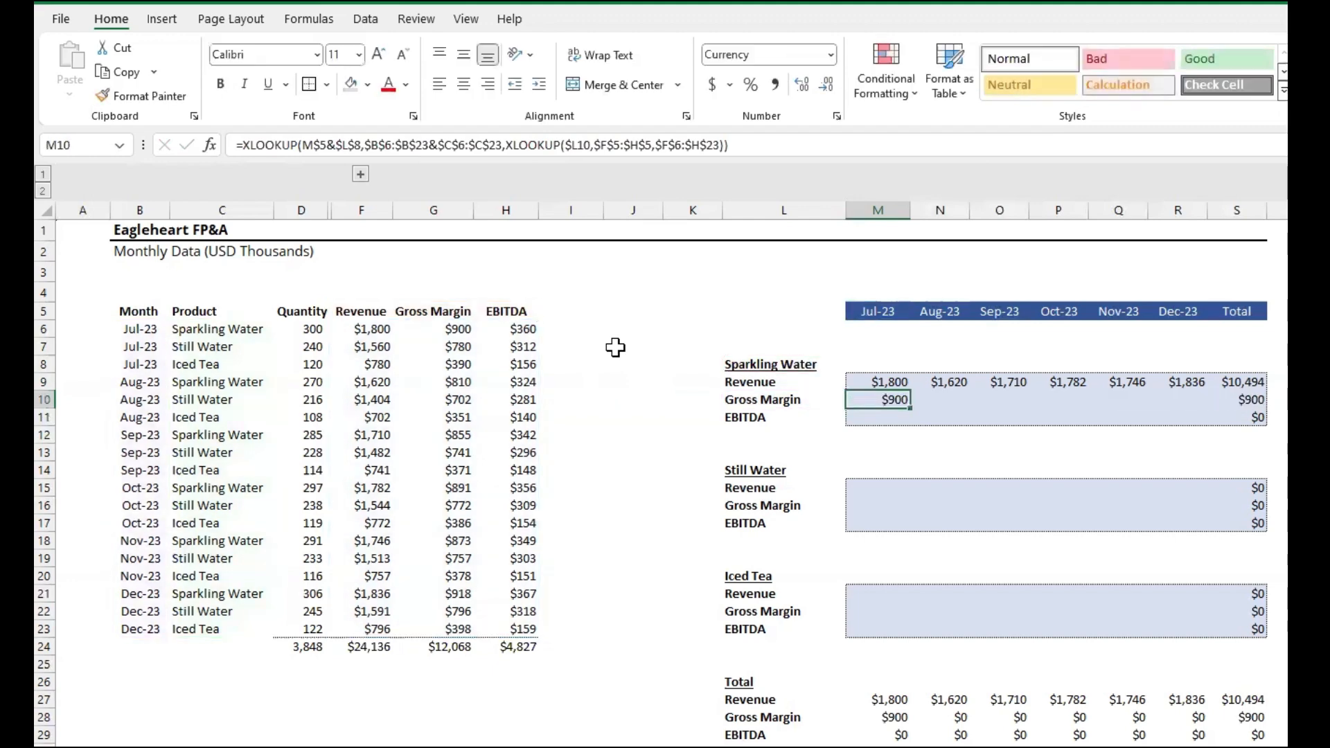
key("ctrl+c")
key("Up")
key("shift+Down")
key("shift+Down")
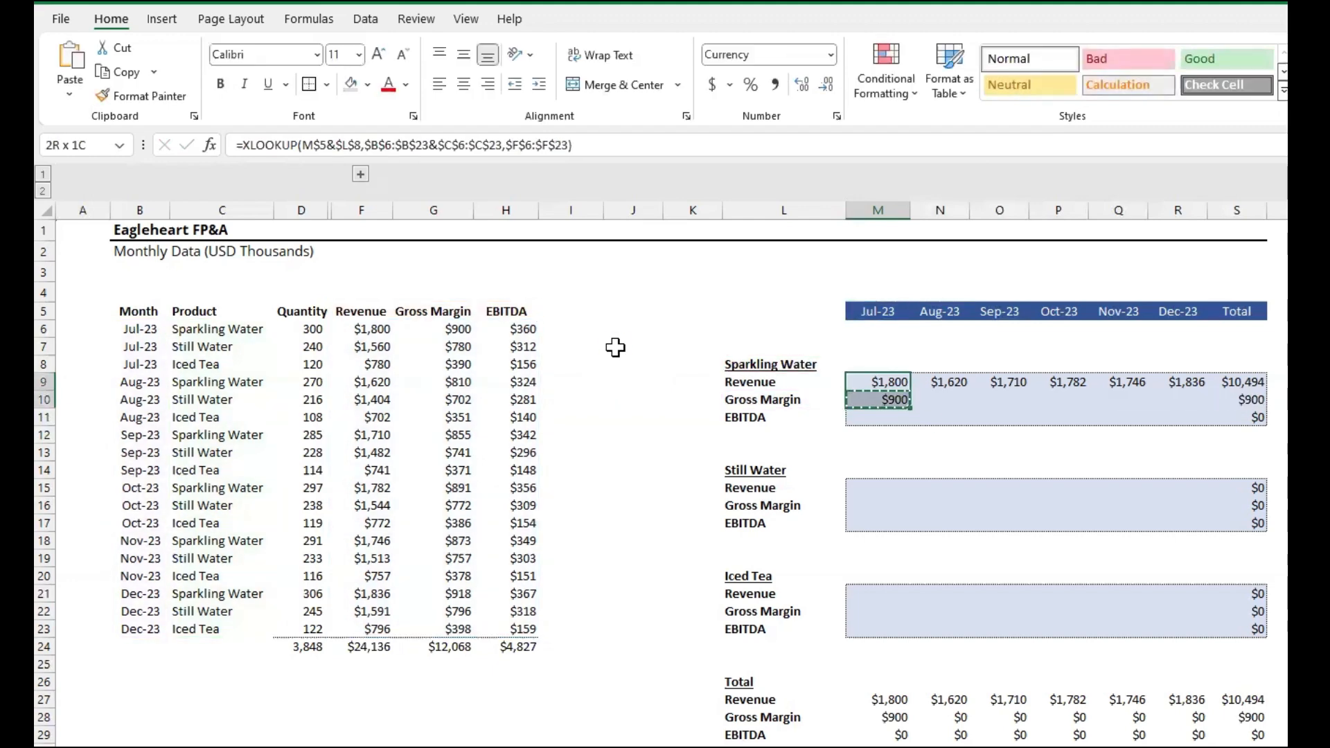
key("ctrl+shift+Right")
key("shift+Left")
key("ctrl+alt+v")
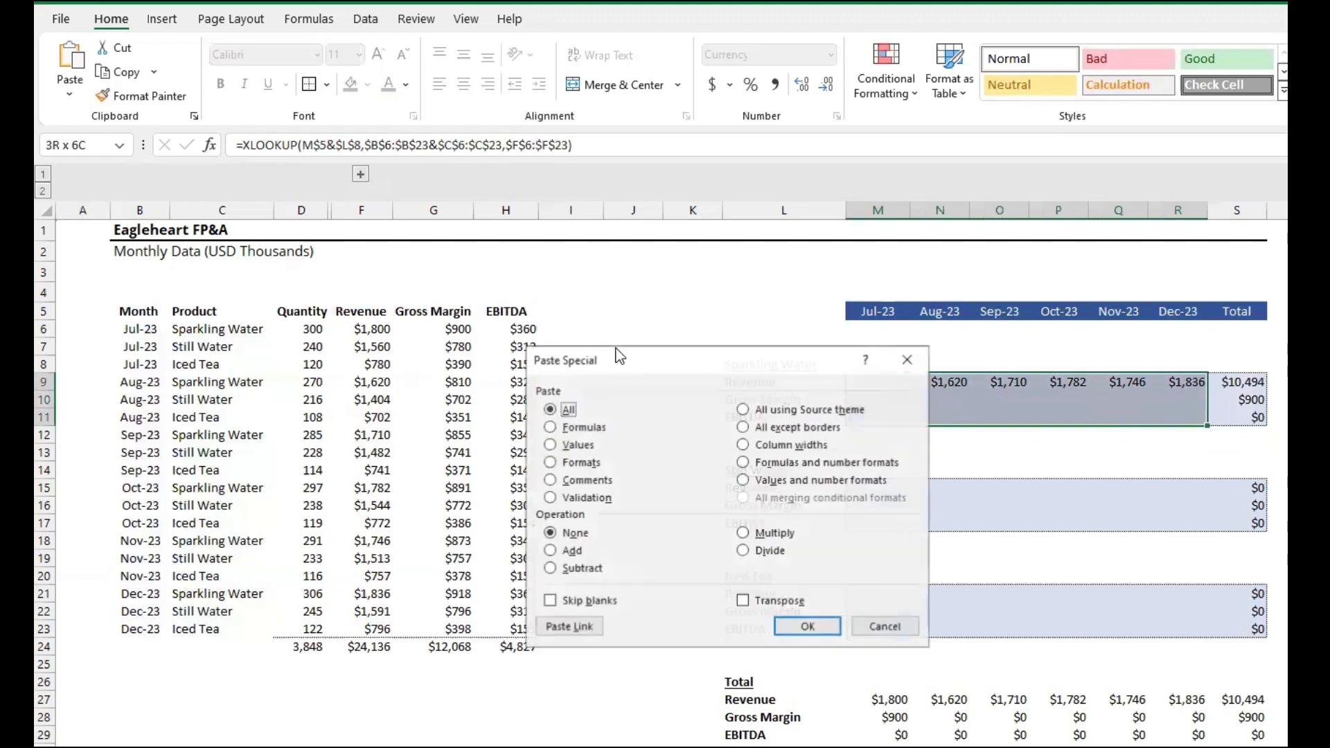
key("Return")
key("Down")
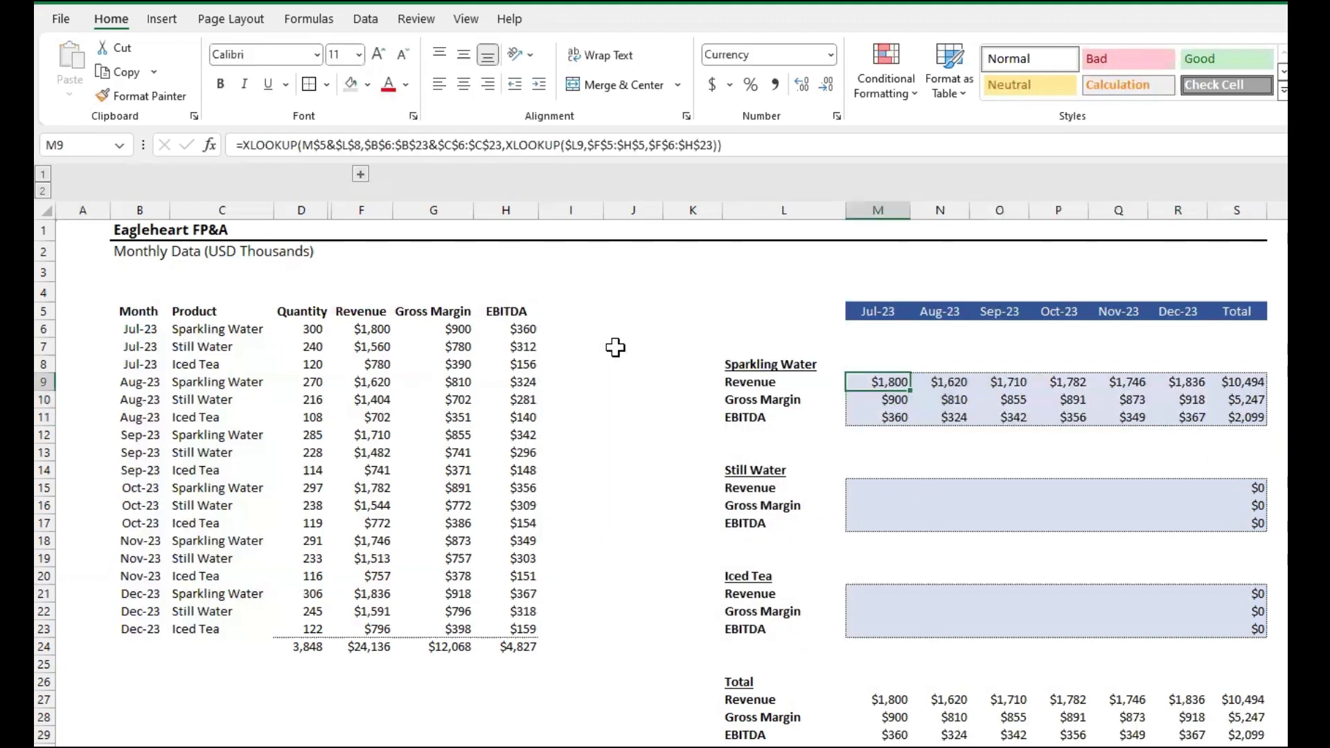
key("Right")
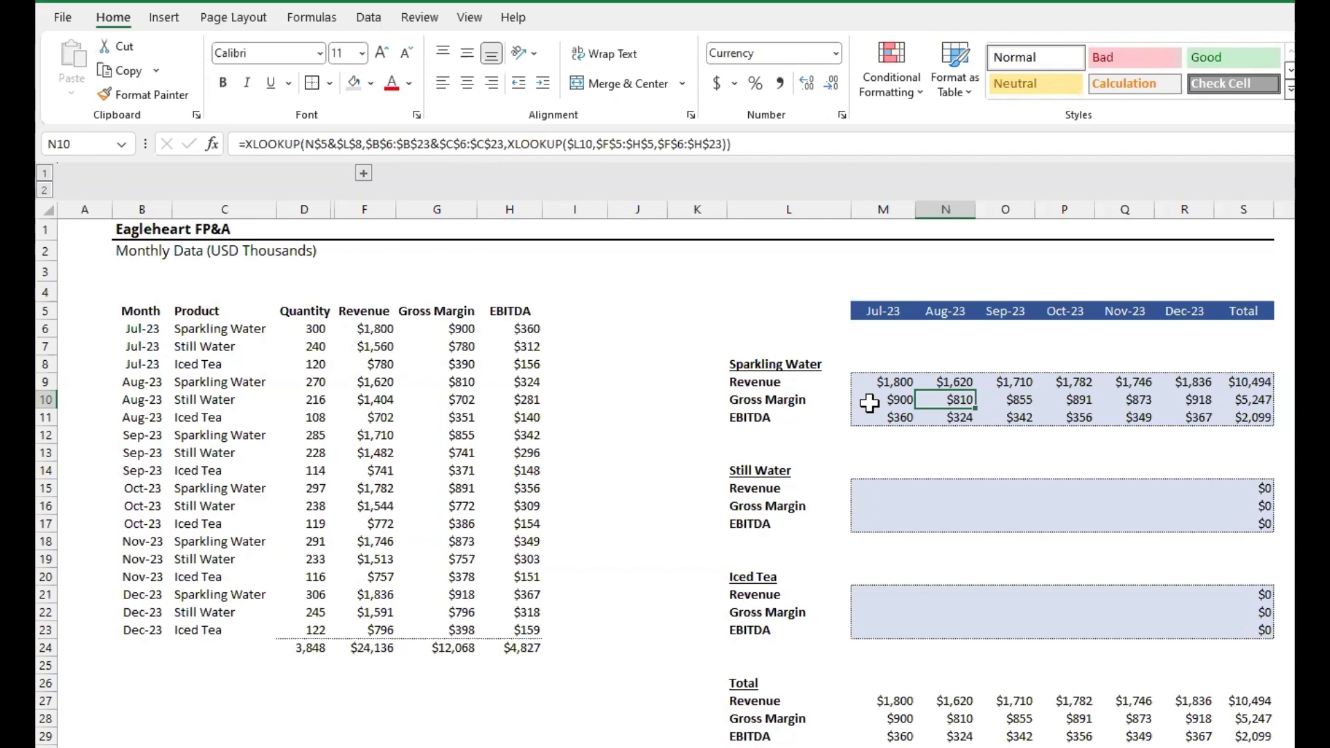
Enter index numbers 1, 2 and 3 in K15:K17 beside Still Water's Revenue, Gross Margin and EBITDA labels.
left_click(720, 487)
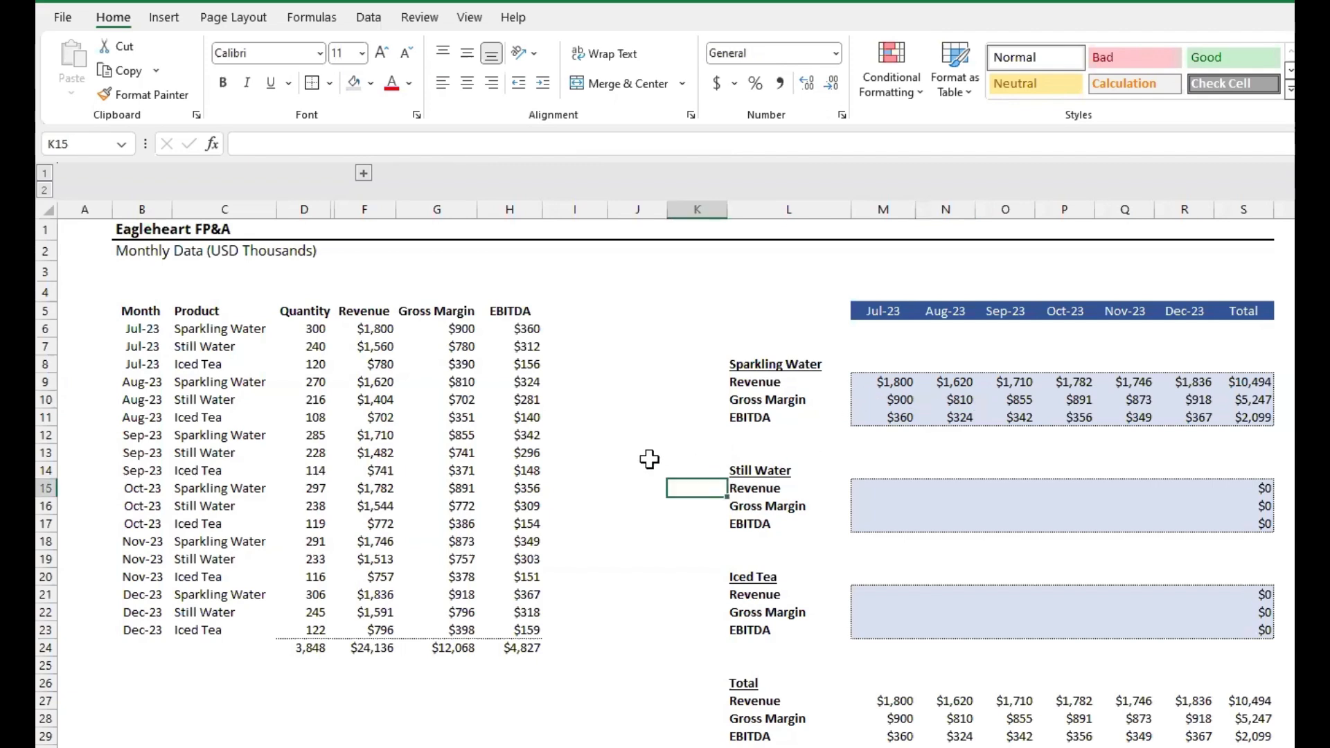
type("1")
key("Return")
type("2")
key("Return")
type("3")
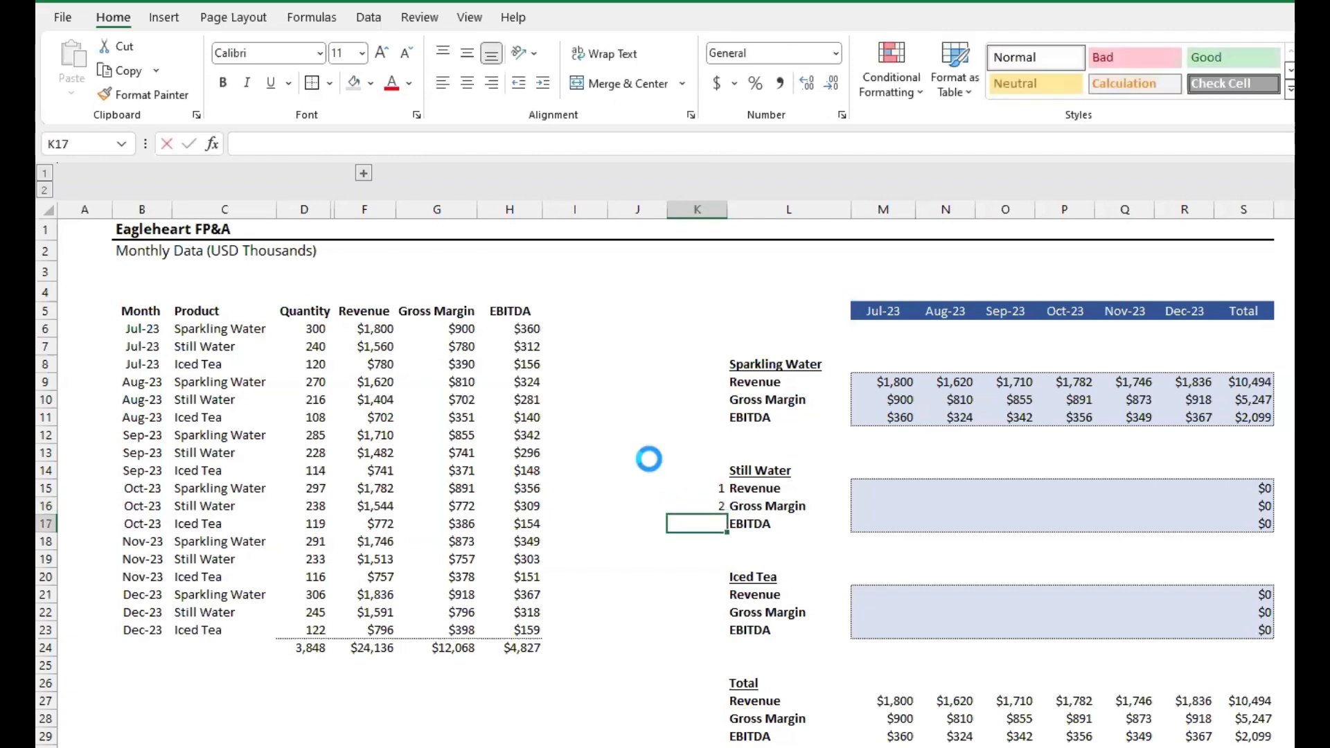
key("Return")
Start an XLOOKUP in Still Water's Jul-23 revenue cell M15 with M$5&$L$14 as the lookup value.
key("Up")
key("Right")
key("Up")
key("Right")
key("Up")
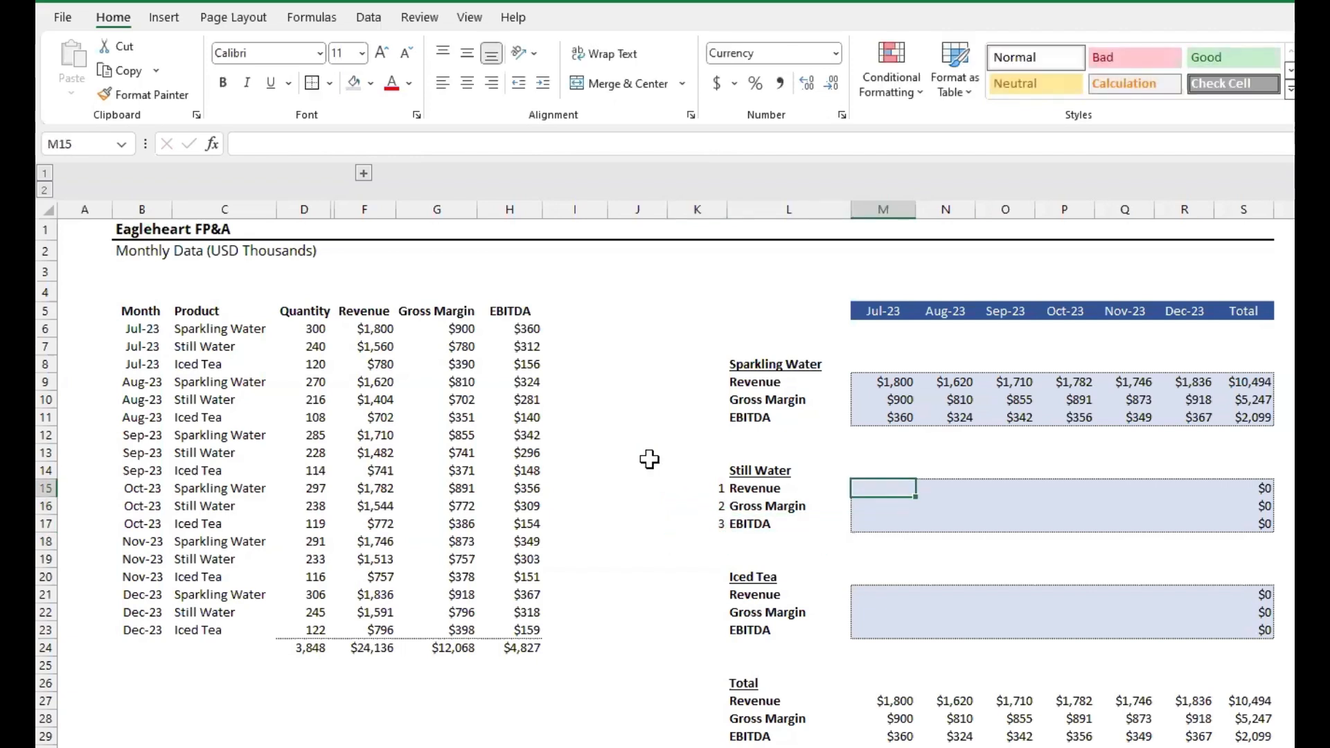
type("=xl")
key("Tab")
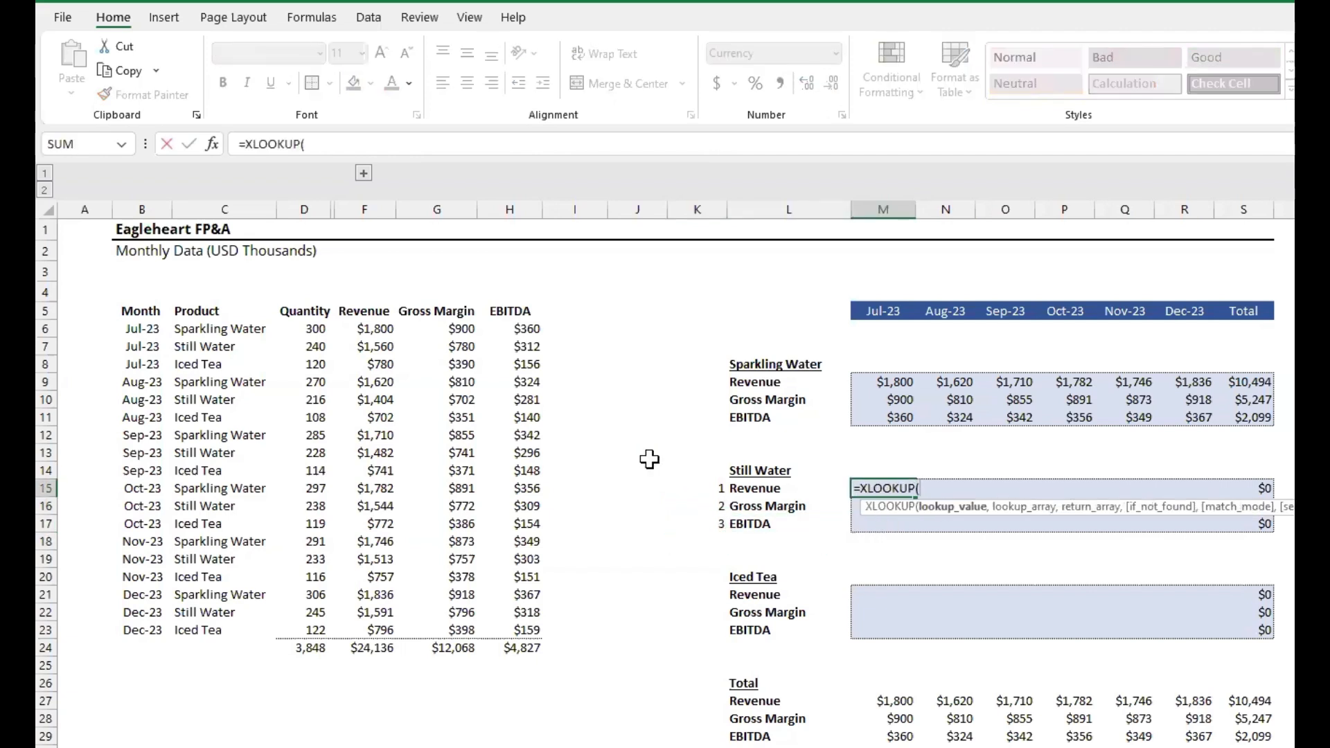
left_click(869, 314)
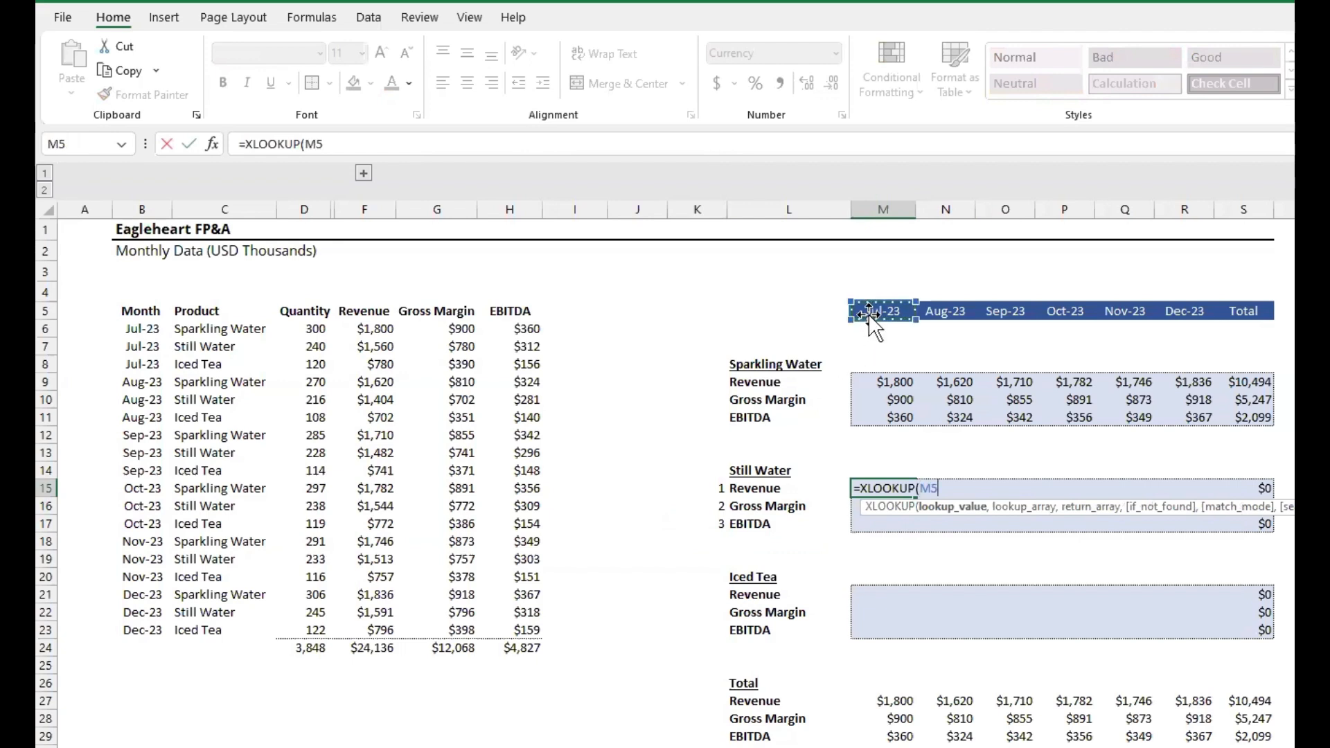
key("F4")
key("F4")
type(",")
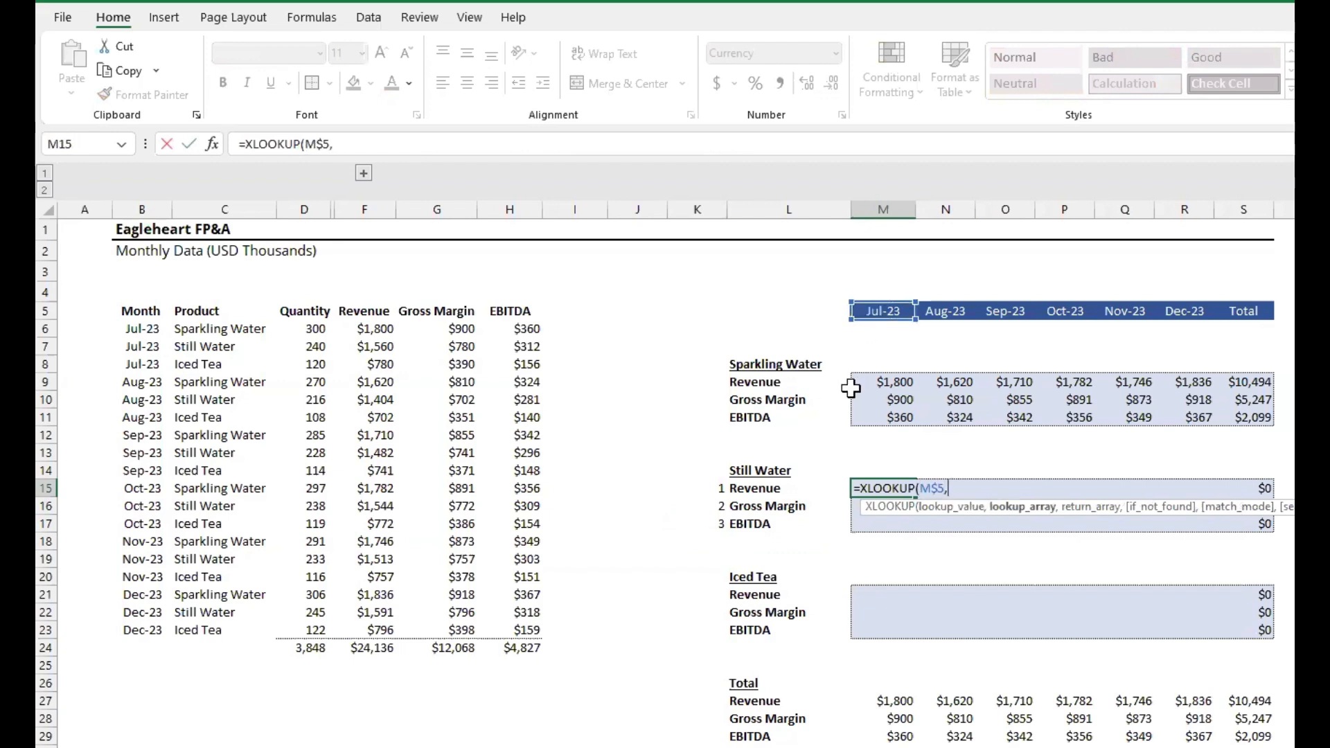
key("BackSpace")
type("&")
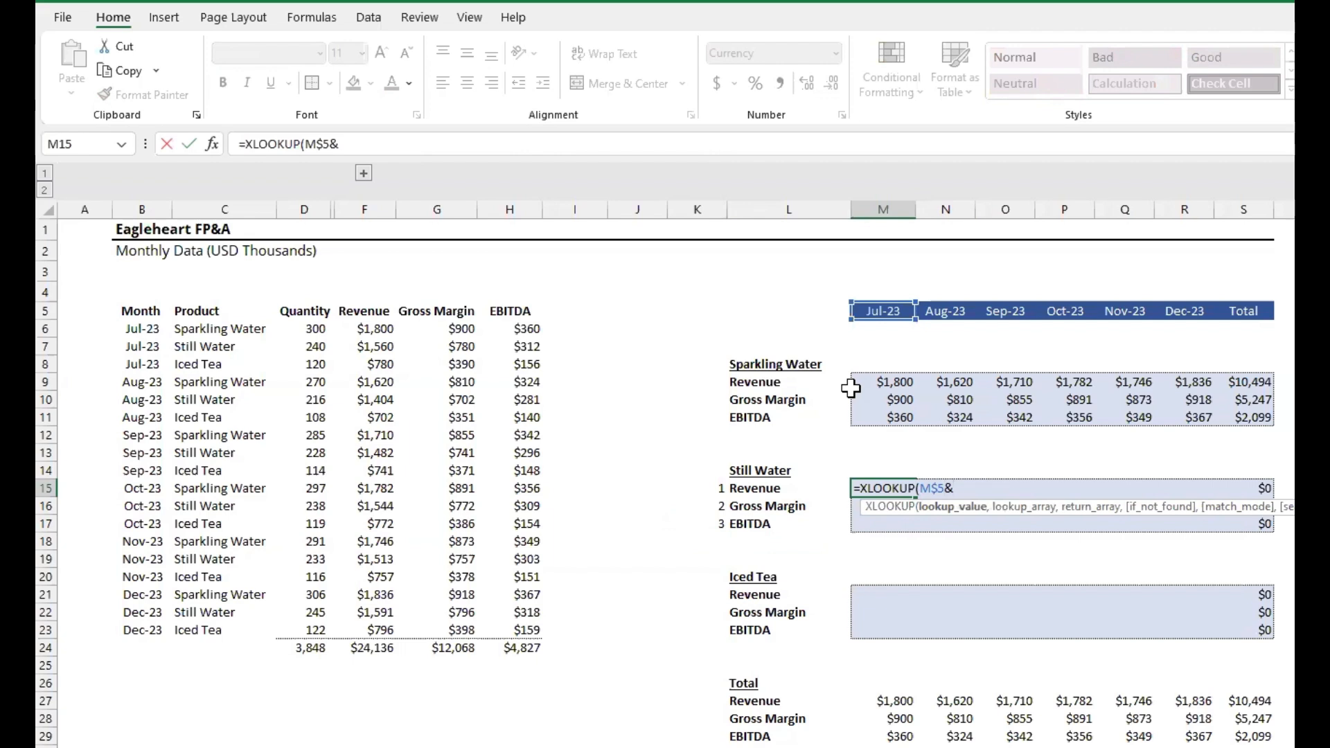
left_click(772, 470)
key("F4")
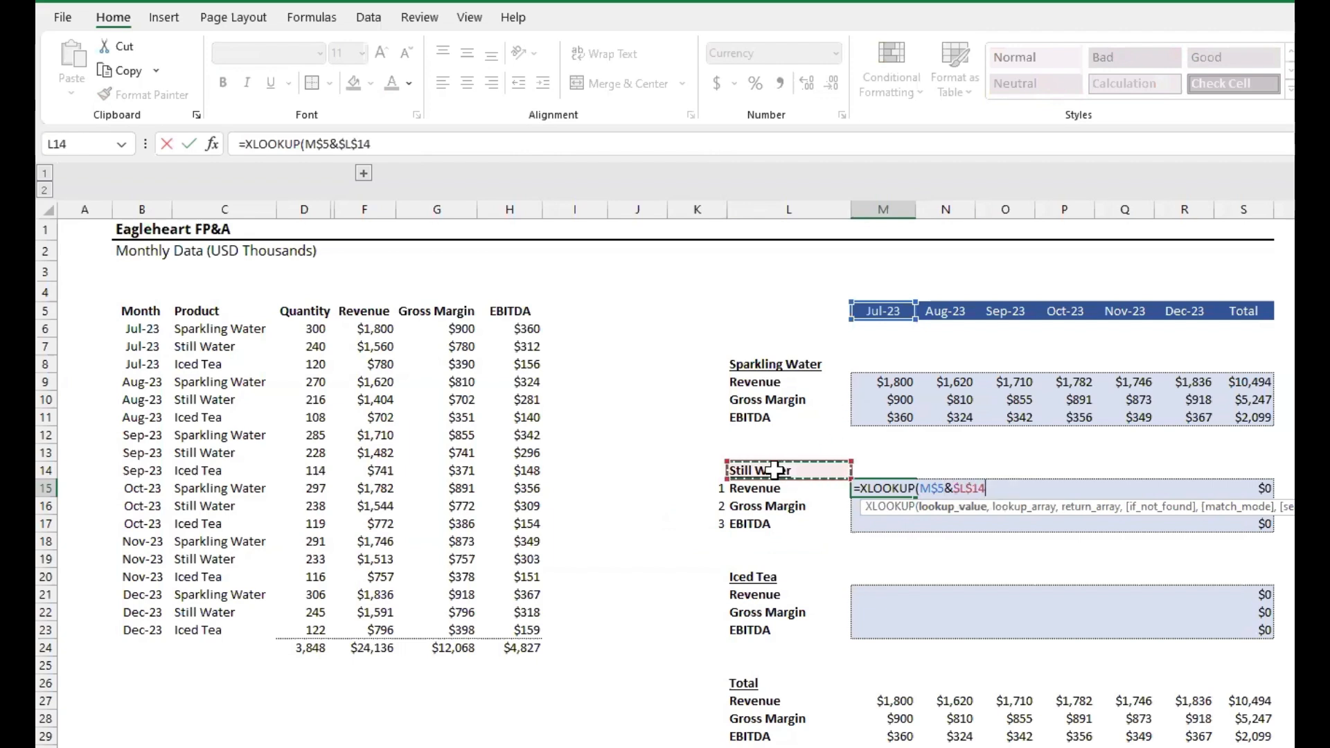
type(",")
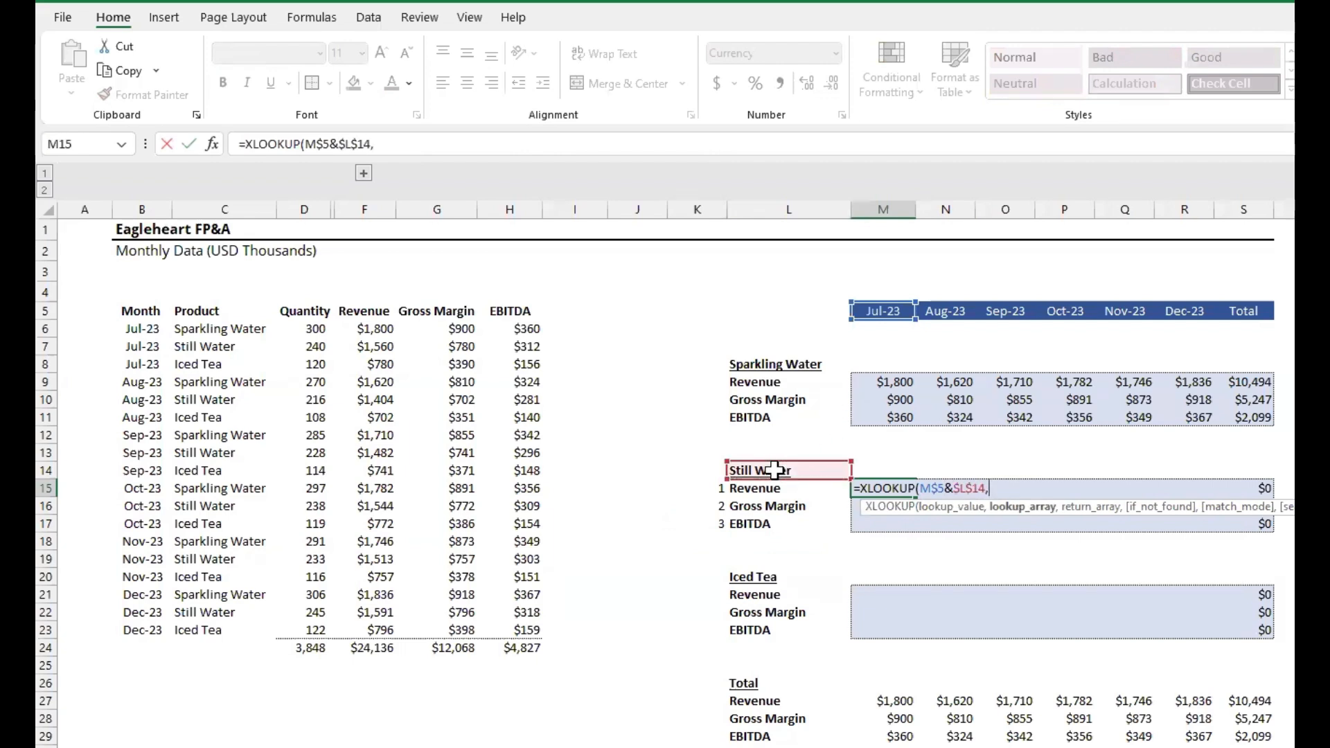
Use the Month column $B$6:$B$23 as the first part of the M15 formula's lookup array.
key("Left")
key("Left")
key("ctrl+Left")
key("ctrl+Left")
key("Up")
key("ctrl+Up")
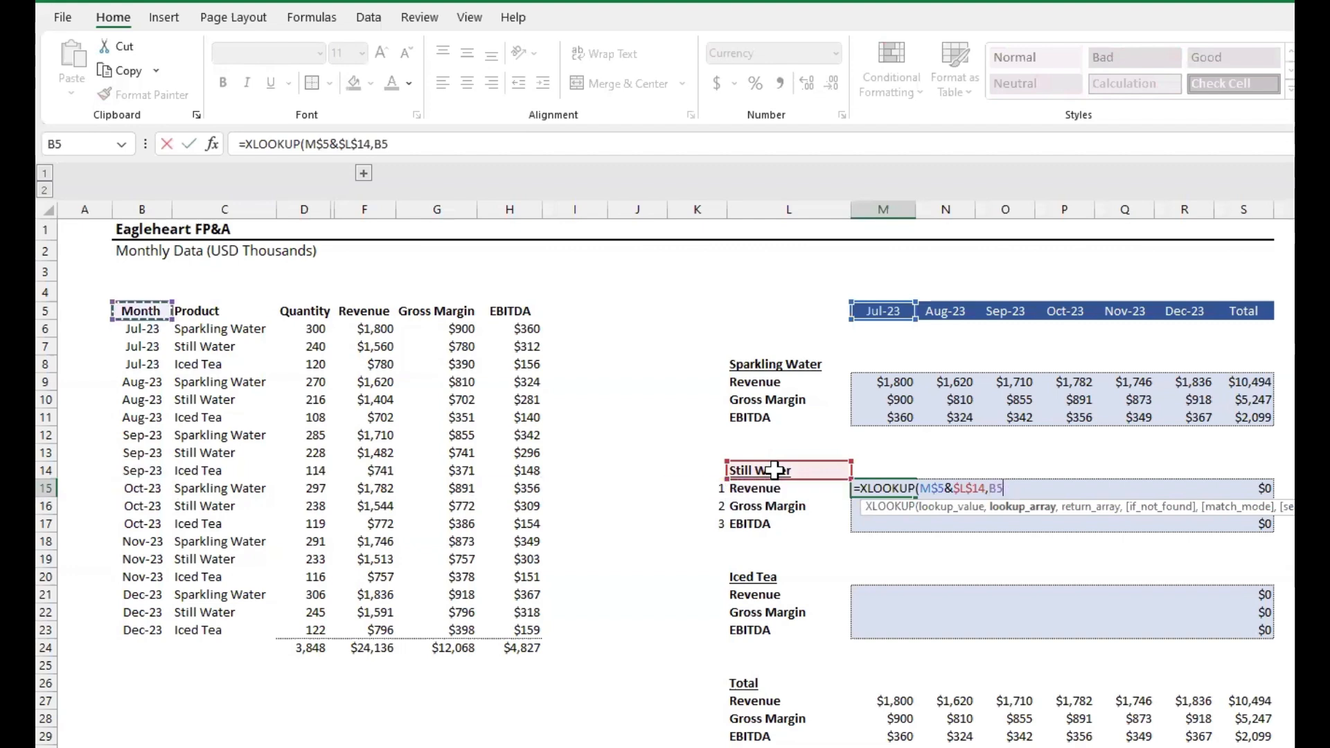
key("Down")
key("ctrl+shift+Down")
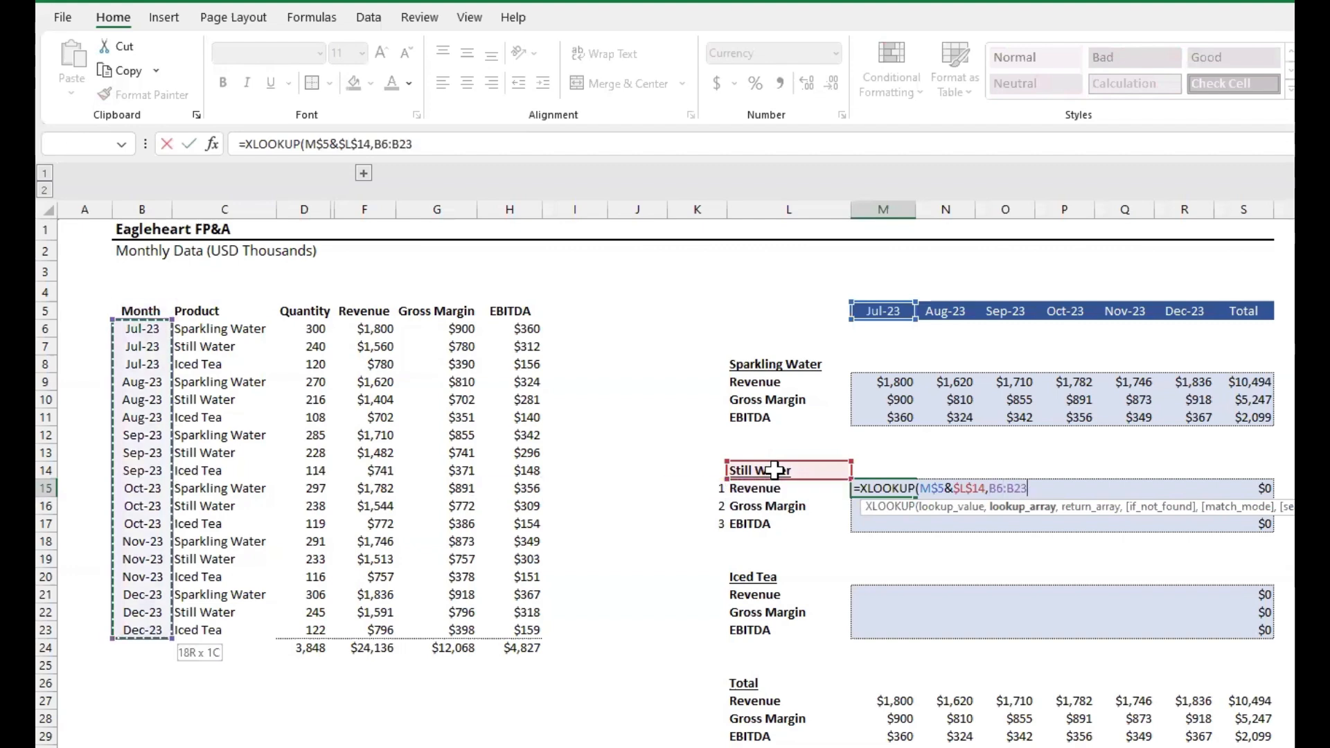
key("F4")
Join the Product column $C$6:$C$23 to the M15 lookup array with & and proceed to the return array.
type("&")
key("ctrl+Left")
key("ctrl+Left")
key("ctrl+Left")
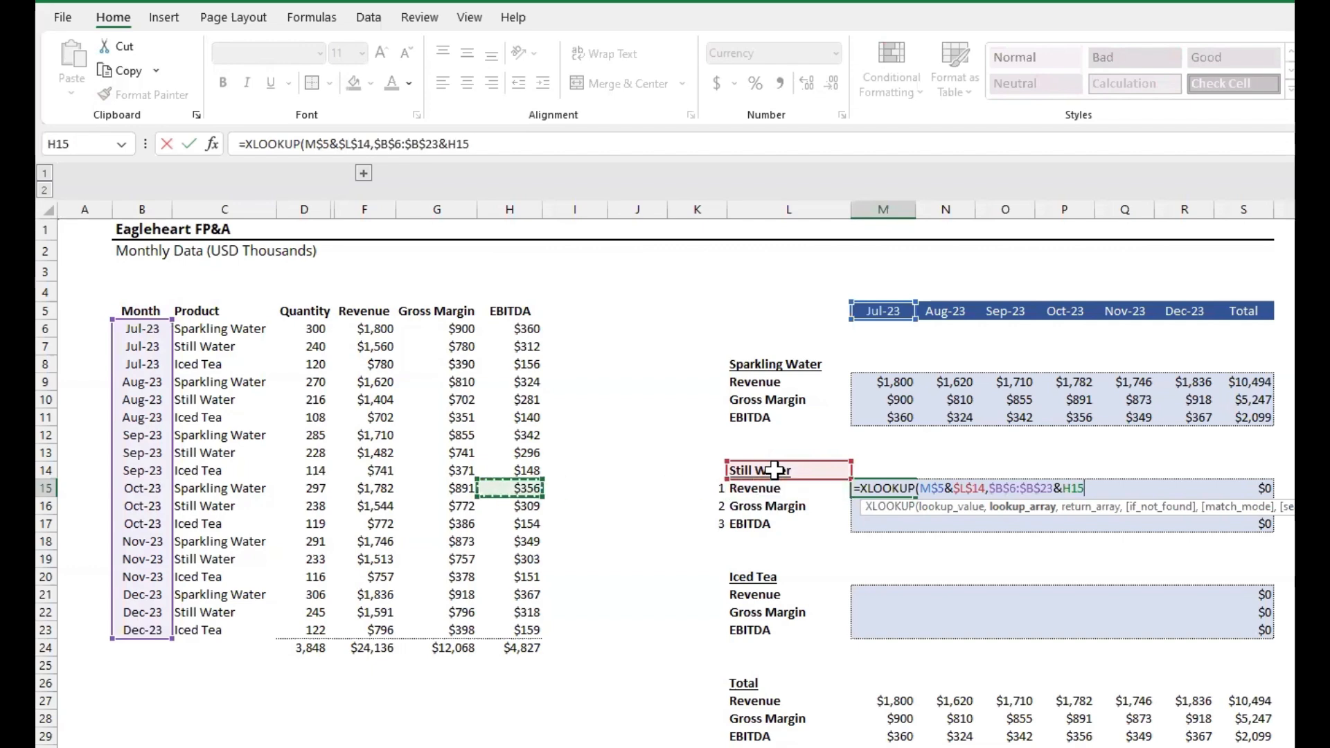
key("Right")
key("ctrl+Up")
key("Down")
key("ctrl+shift+Down")
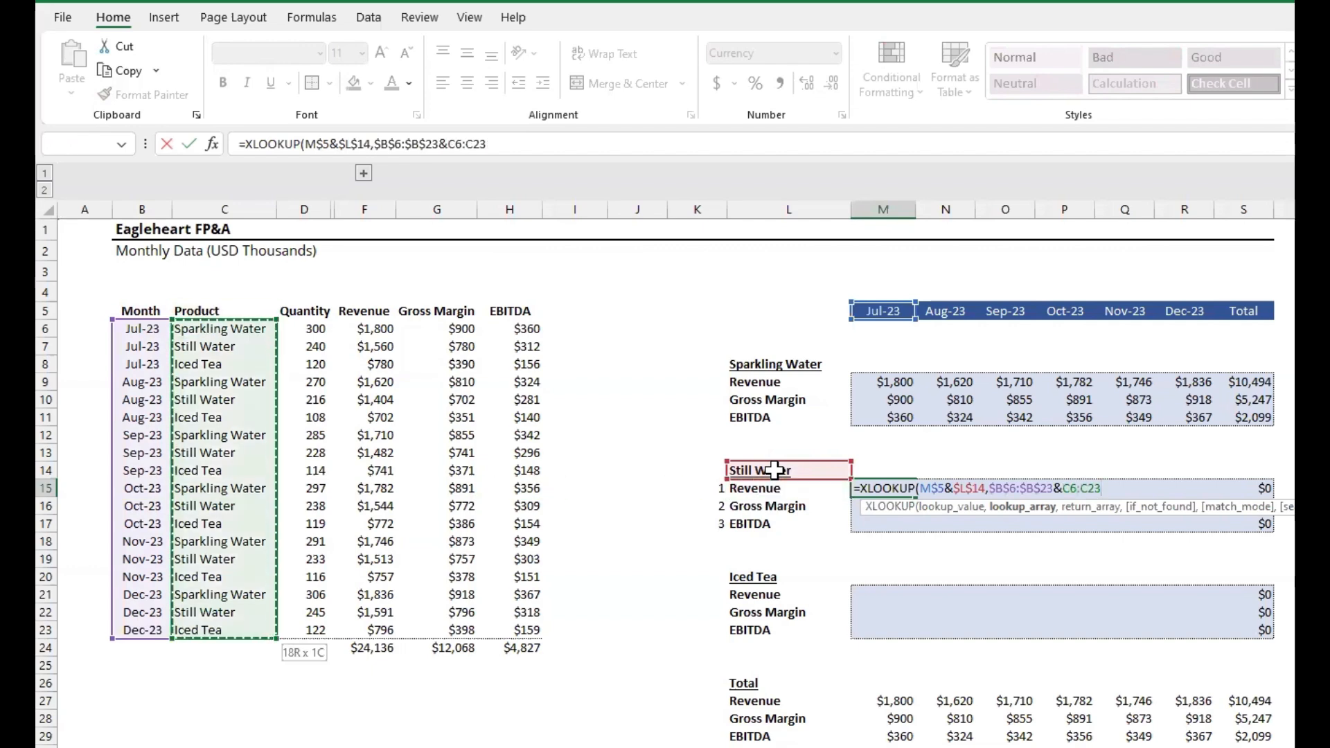
key("F4")
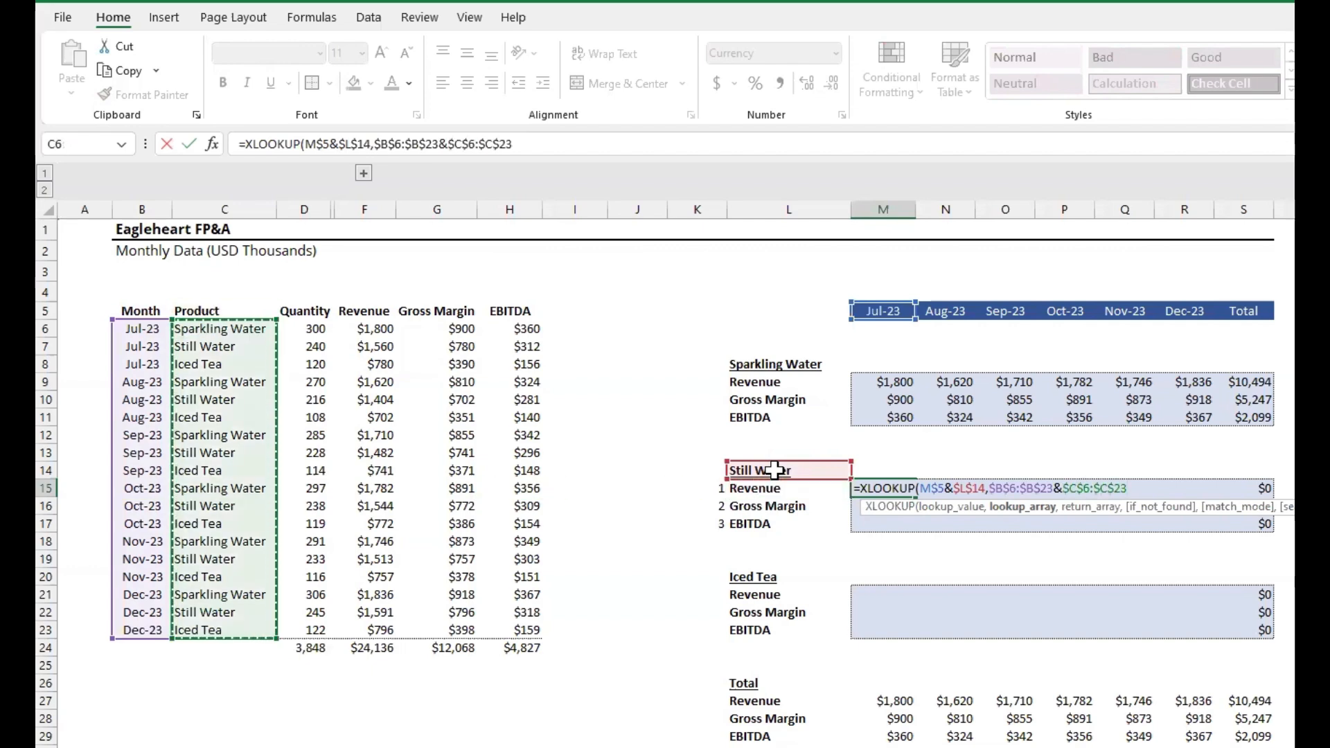
type(",")
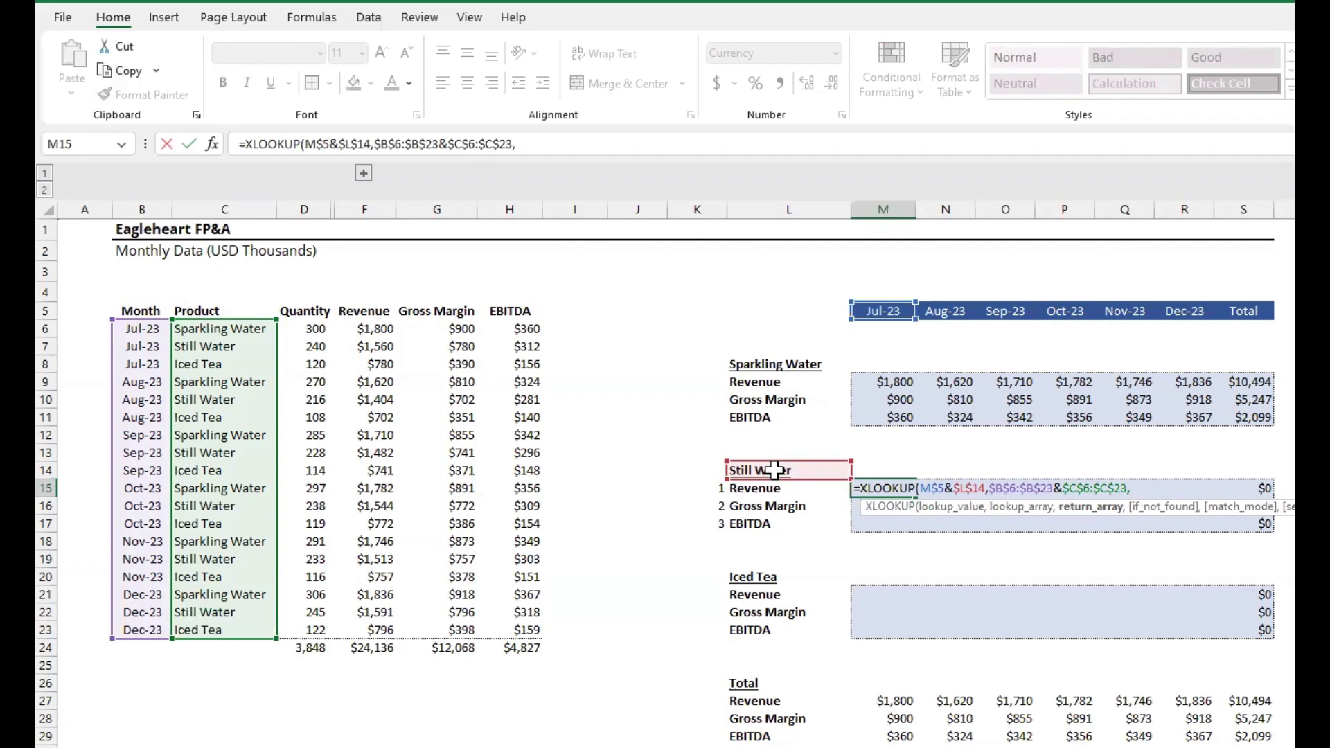
Nest an OFFSET function as M15's return array, with the Revenue values $F$6:$F$23 as its absolute reference.
type("off")
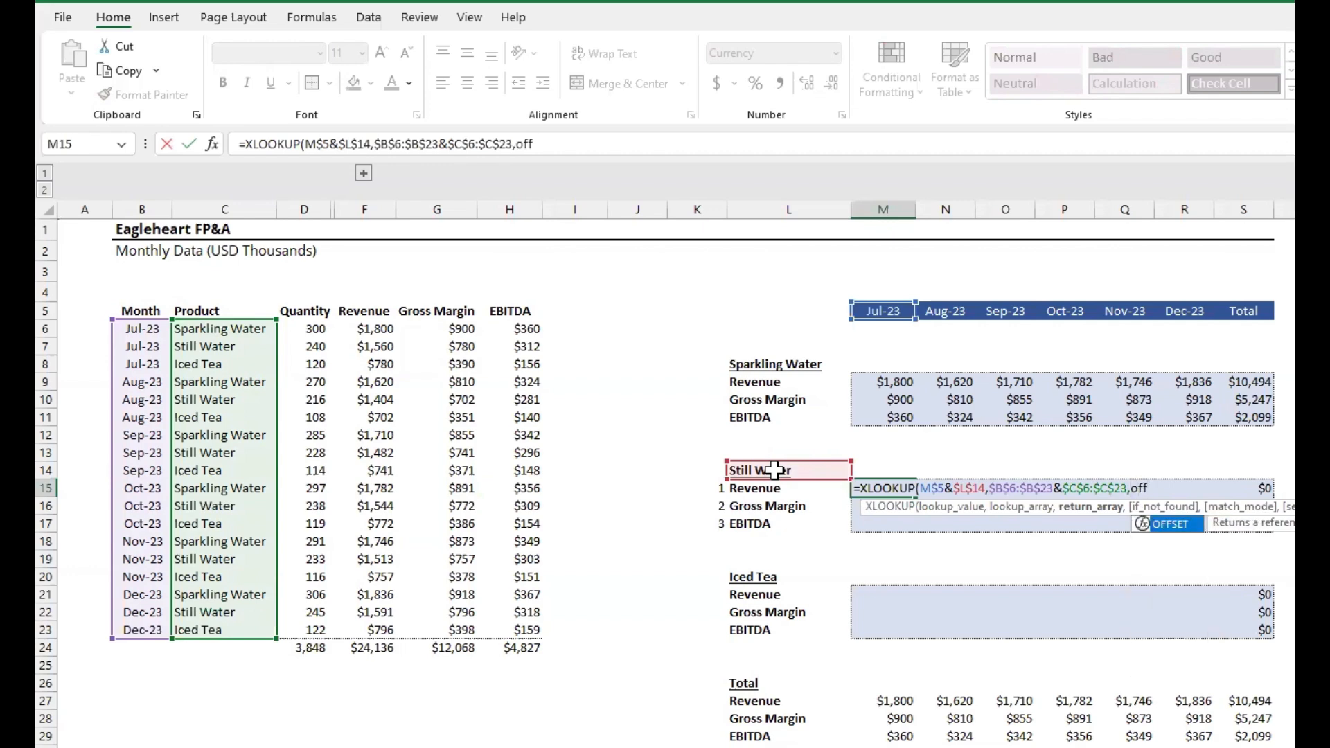
key("Tab")
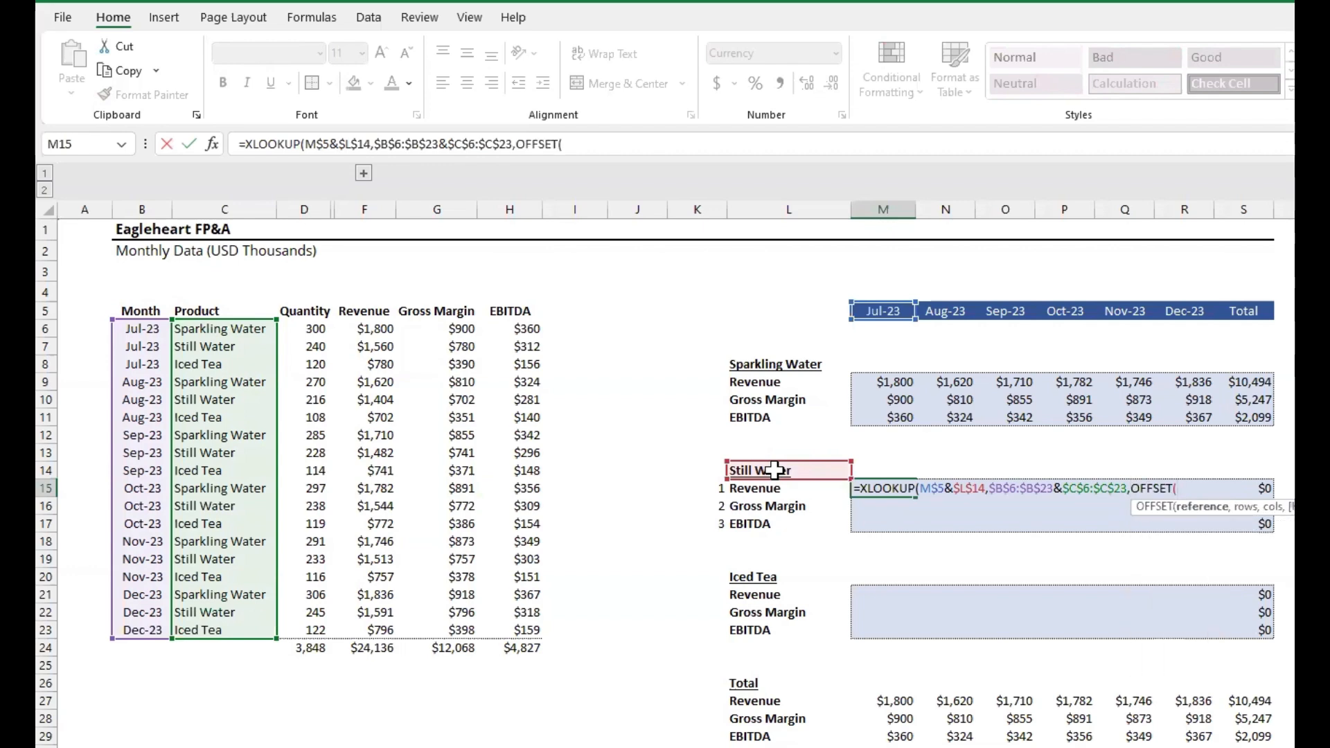
key("Left")
key("Left")
key("Left")
key("Left")
key("Left")
key("Left")
key("Left")
key("ctrl+Up")
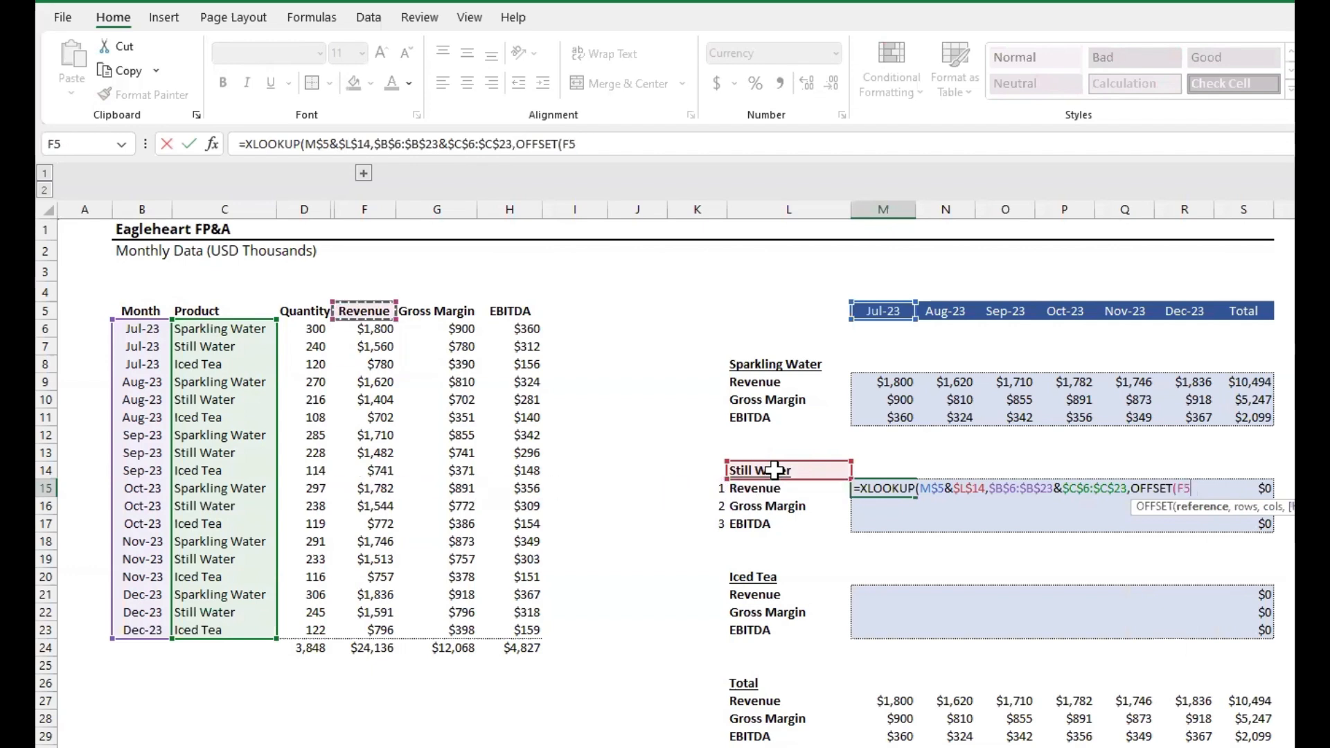
key("Down")
key("ctrl+shift+Down")
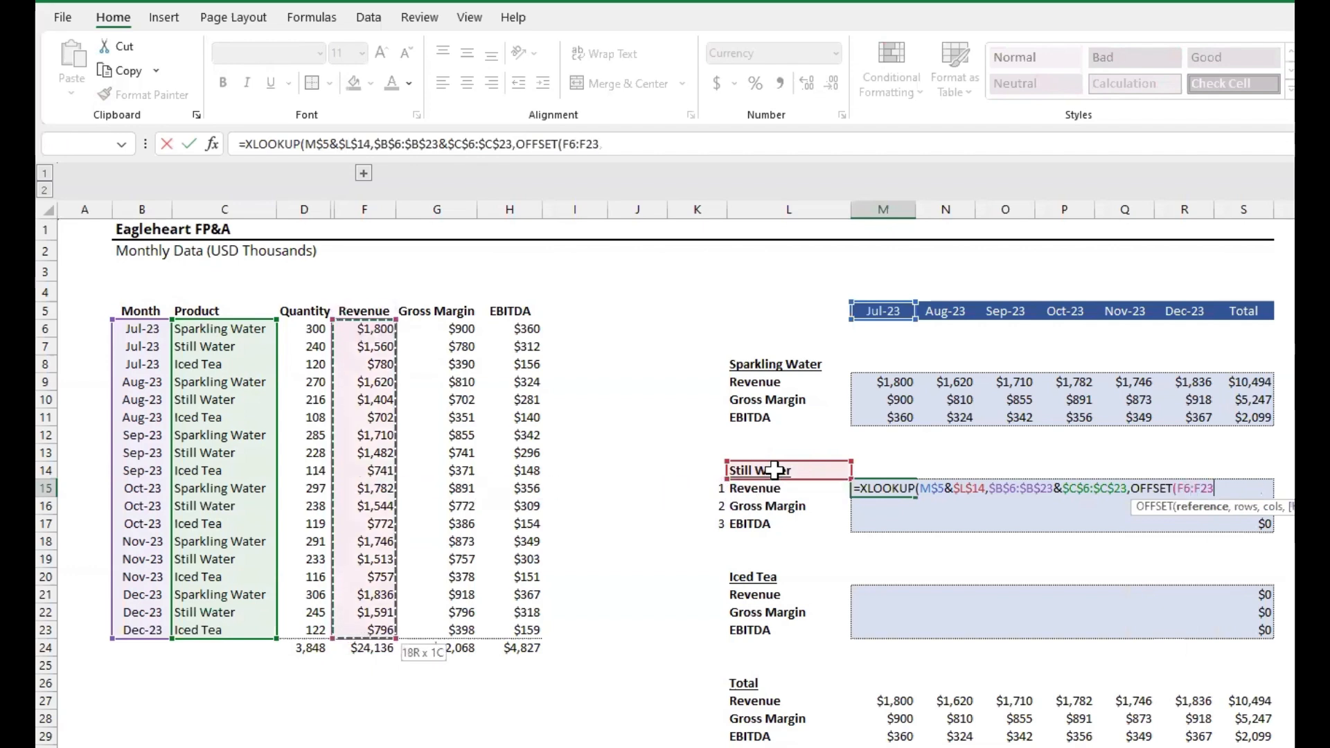
key("F4")
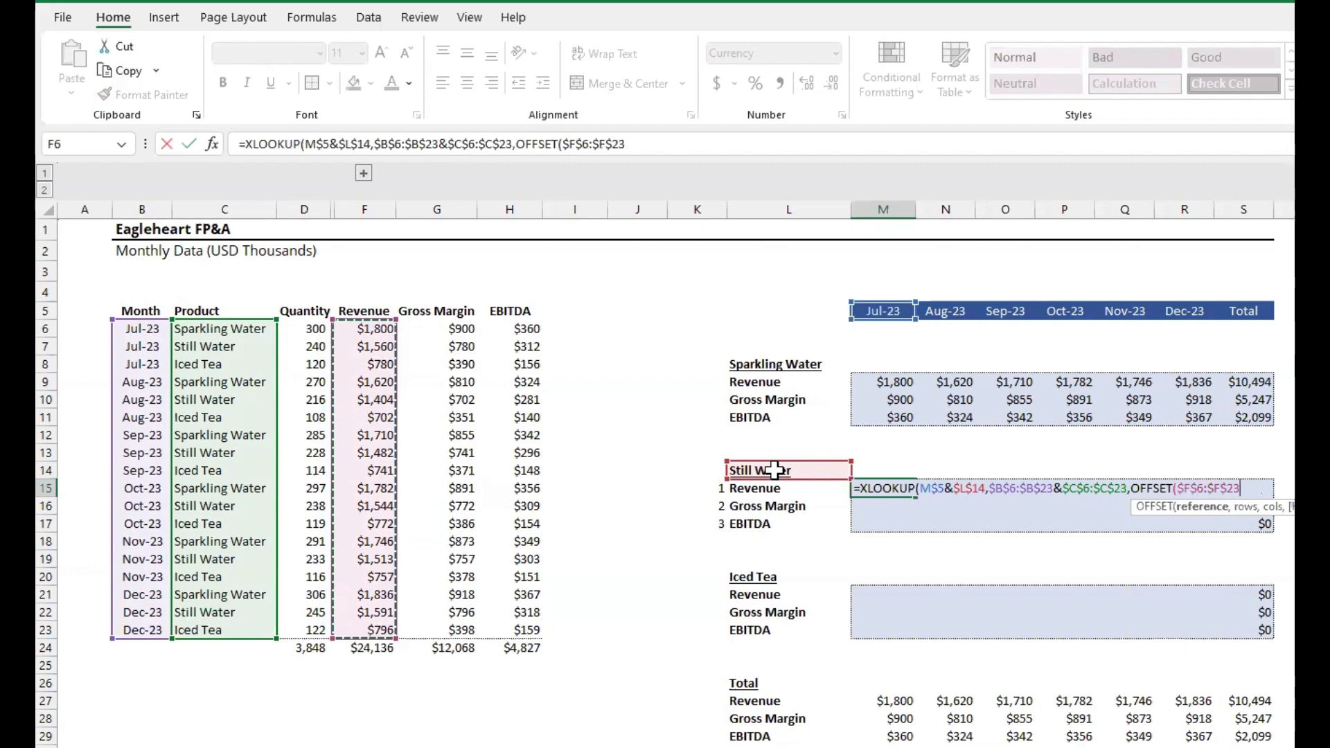
type(",")
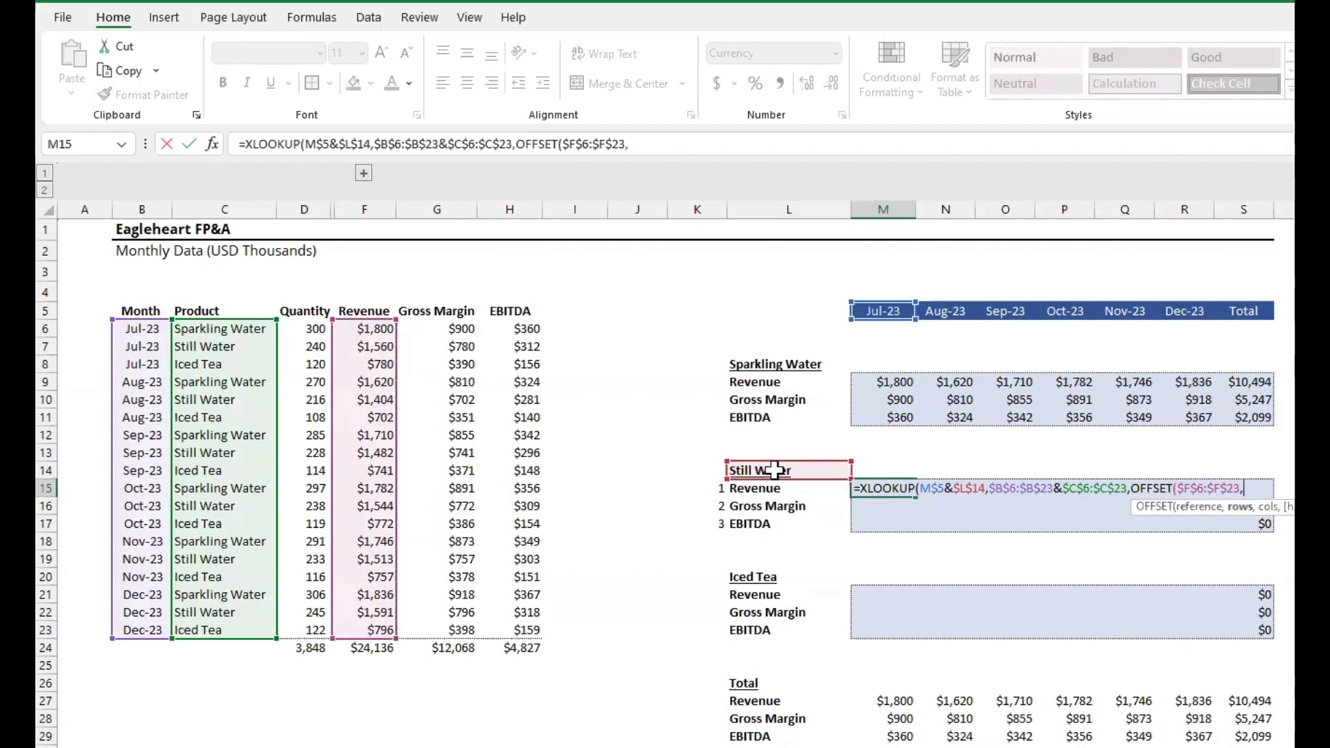
Complete the OFFSET in M15 with 0 rows and $K15-1 columns, then commit the formula.
type("0,")
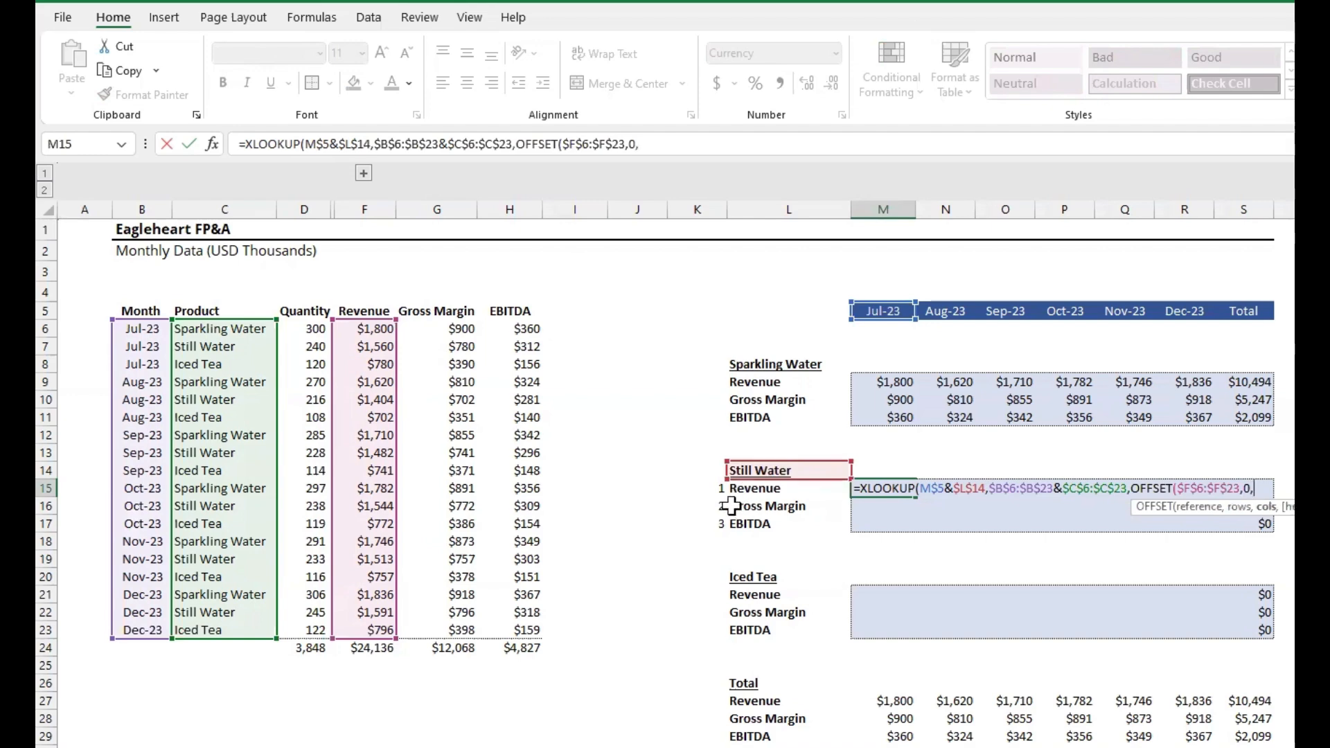
left_click(714, 488)
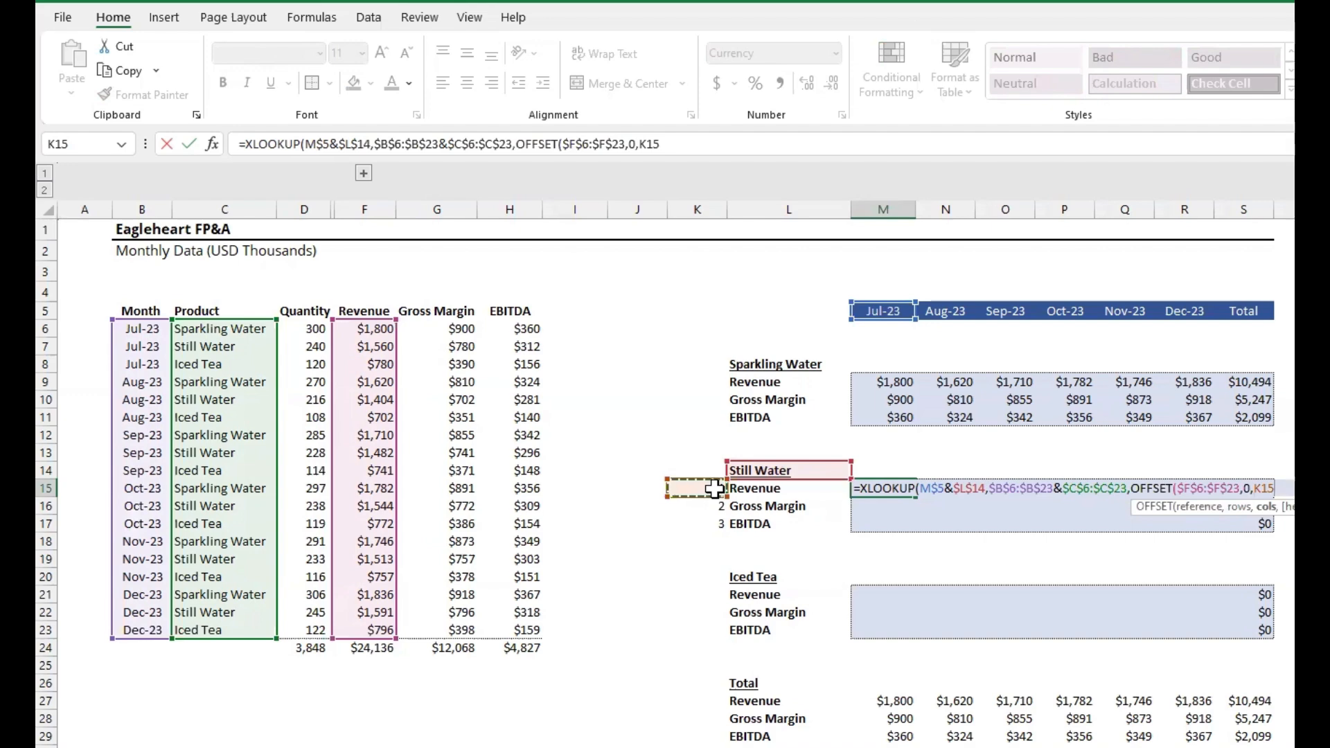
key("F4")
key("F4")
key("F4")
type("-1")
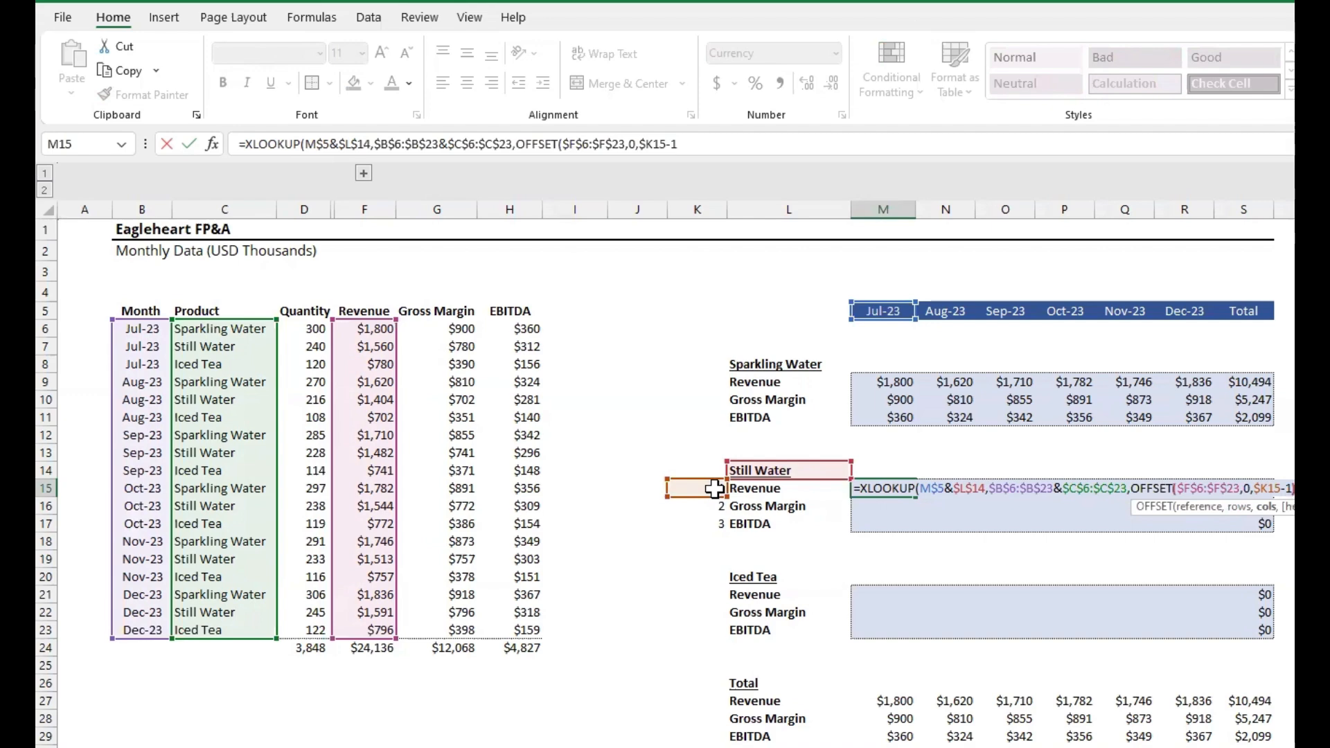
type("))")
key("Return")
key("Up")
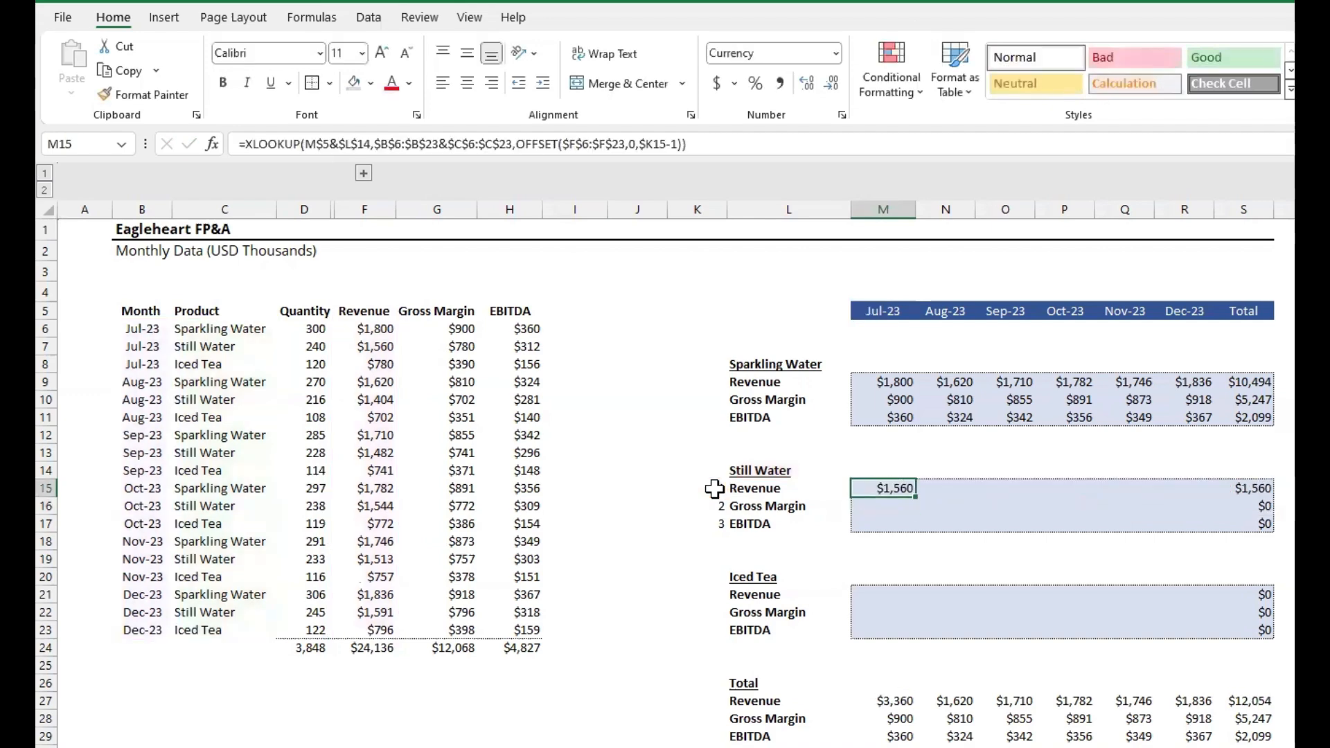
Copy the M15 formula across Still Water's monthly block M15:R17, pasting formulas only.
key("ctrl+c")
key("shift+Down")
key("shift+Down")
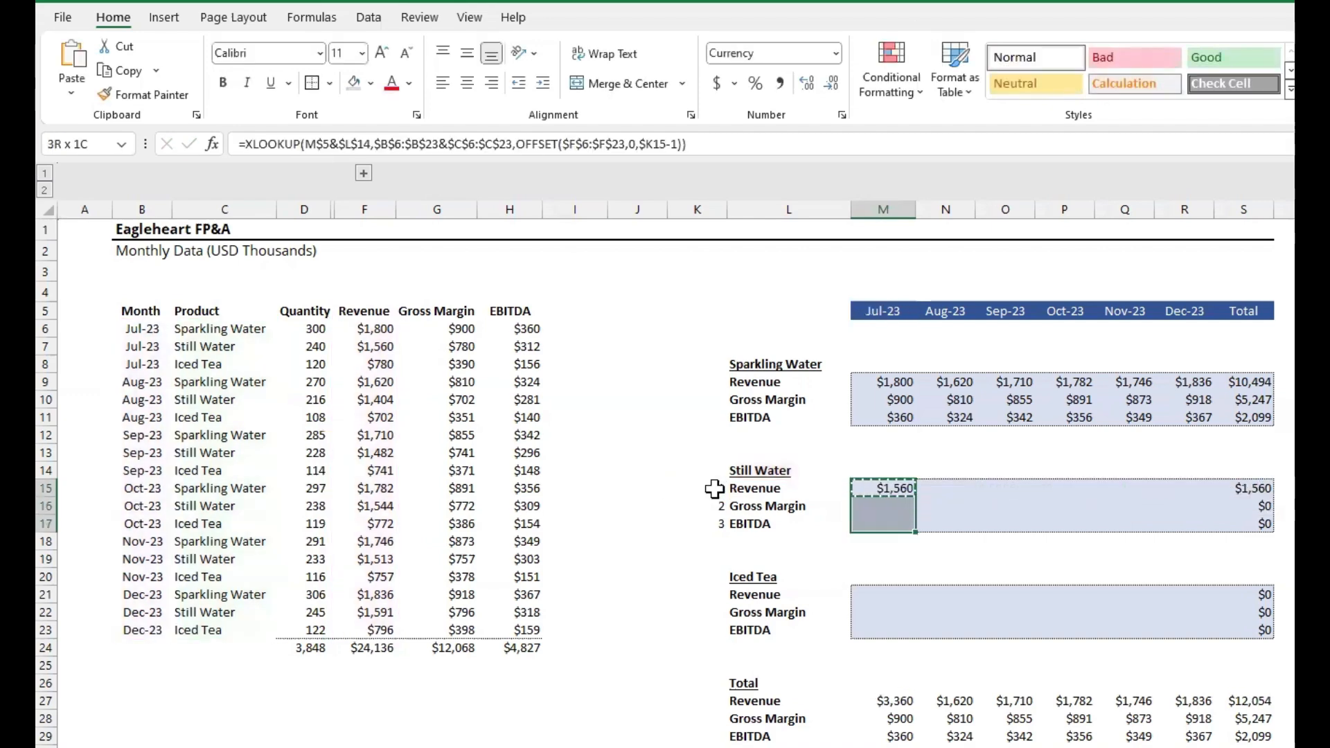
key("ctrl+shift+Right")
key("shift+Left")
key("ctrl+alt+v")
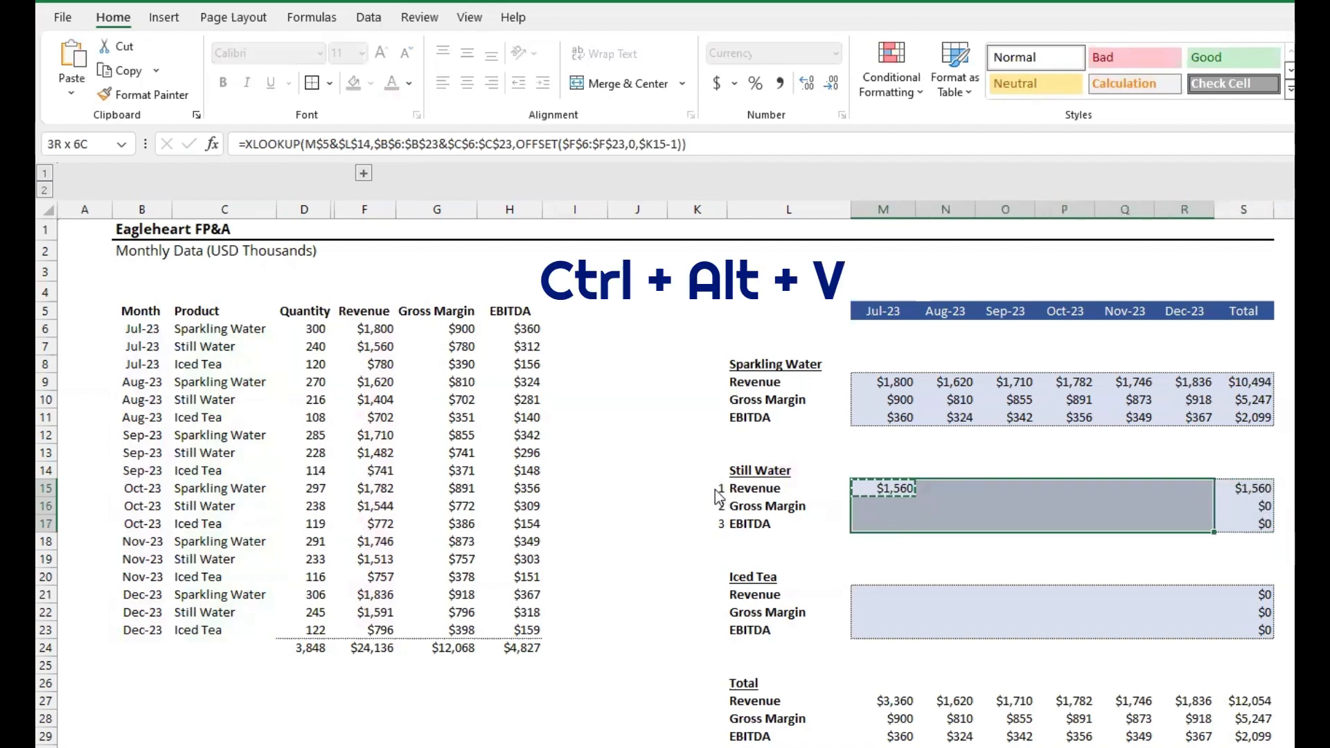
key("f")
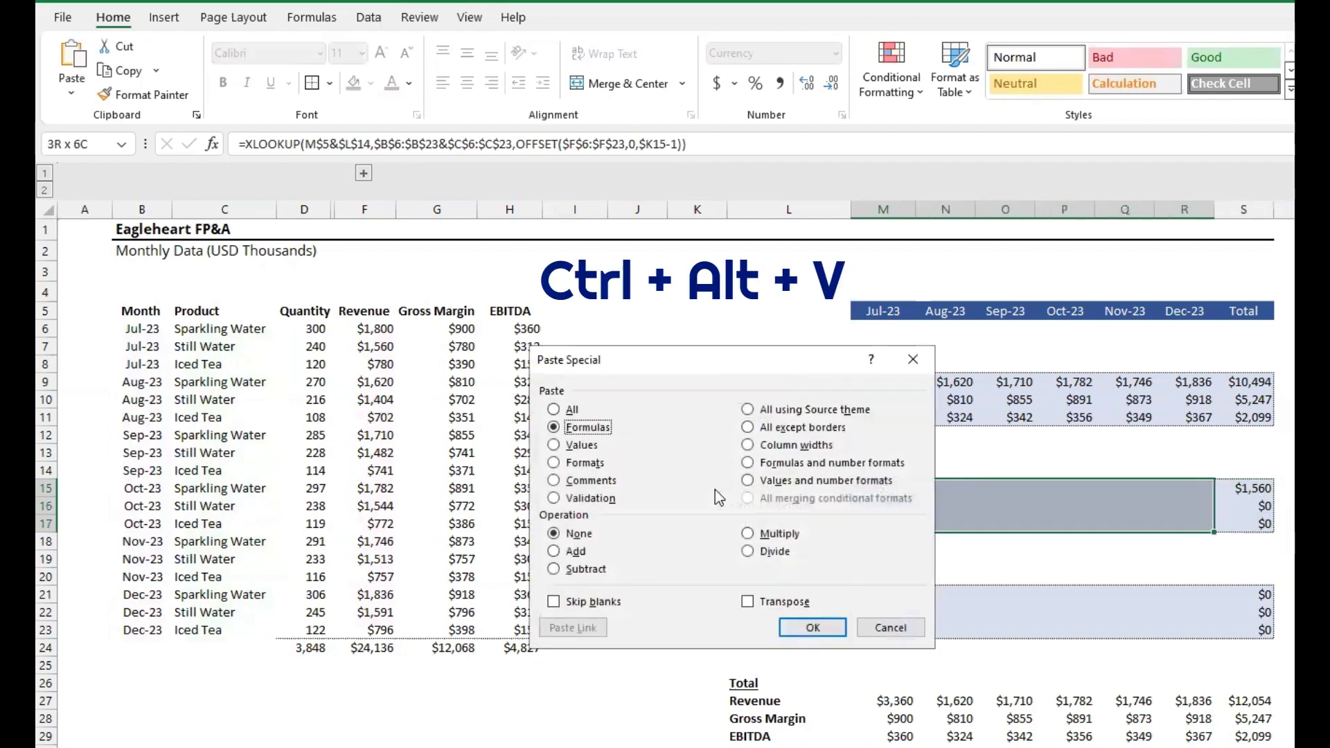
key("Return")
key("Escape")
key("Left")
key("Right")
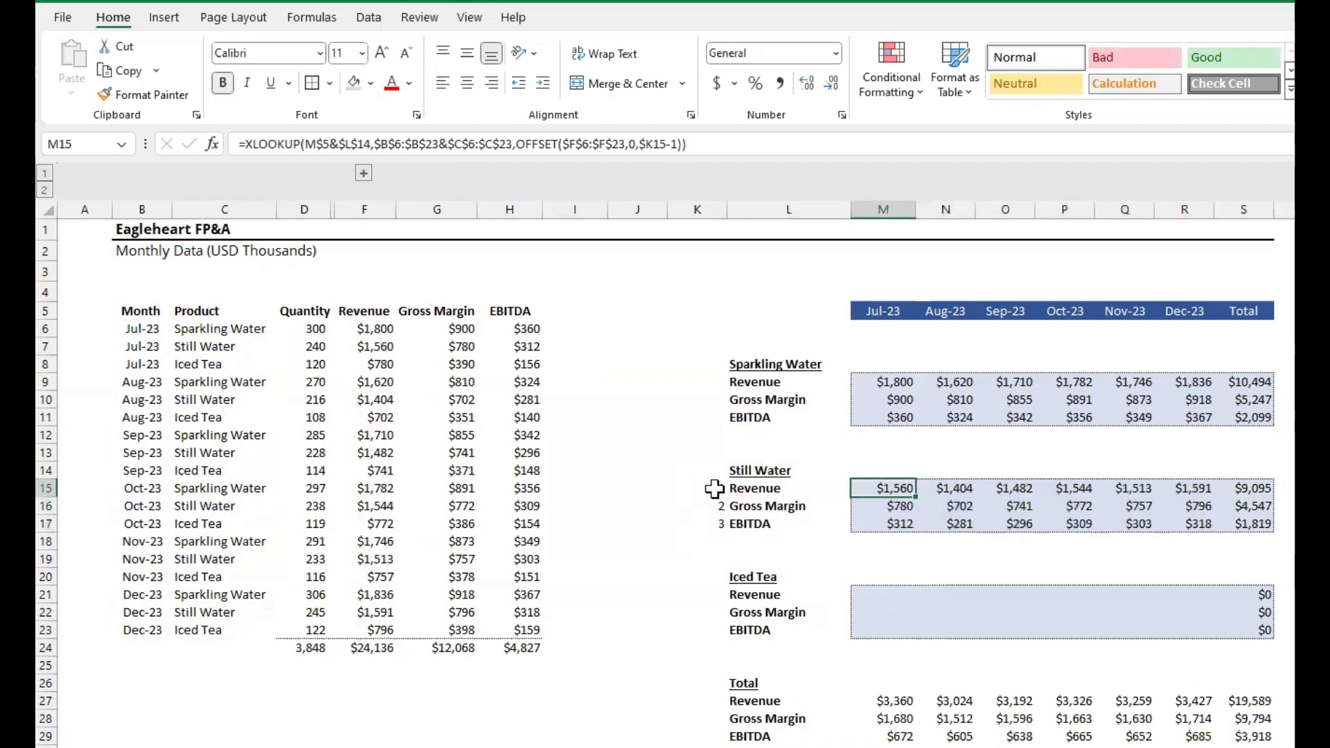
key("Down")
key("Up")
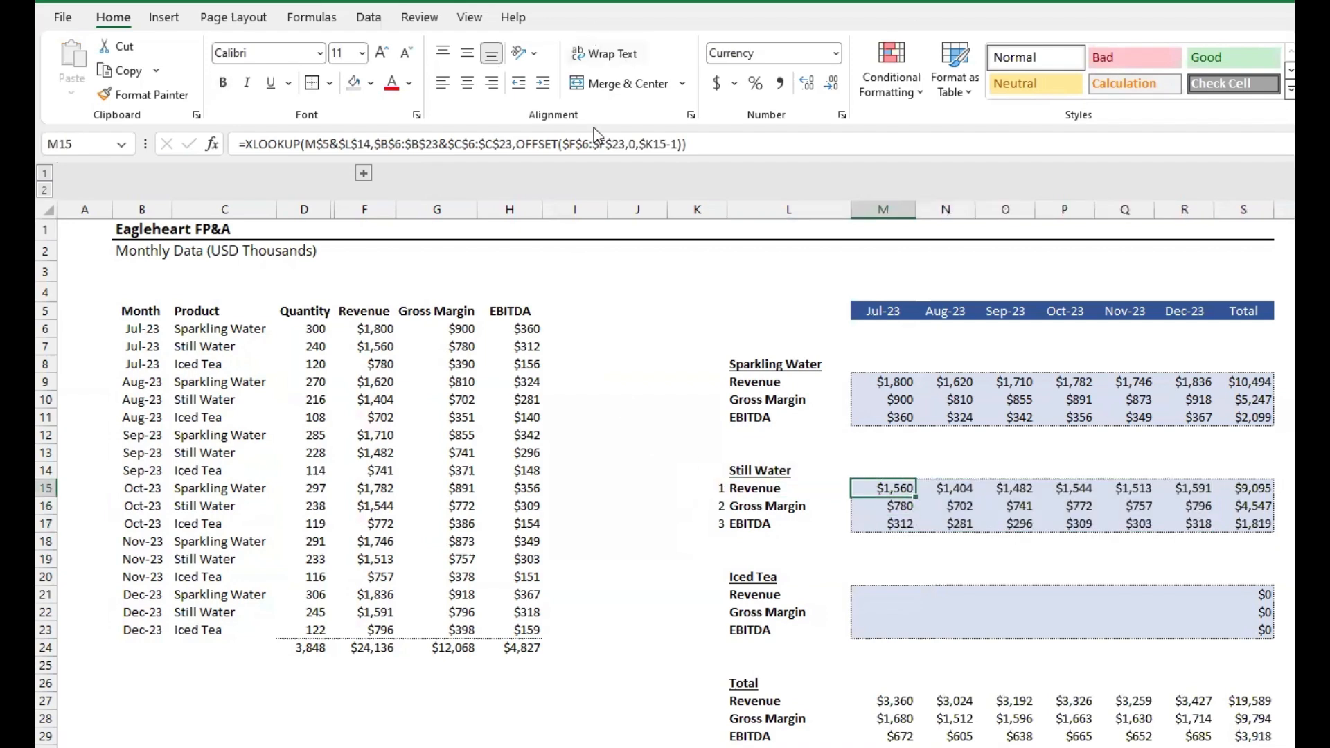
Examine the reference, rows and cols arguments of the OFFSET in Still Water's M15 formula.
double_click(586, 144)
left_click(633, 143)
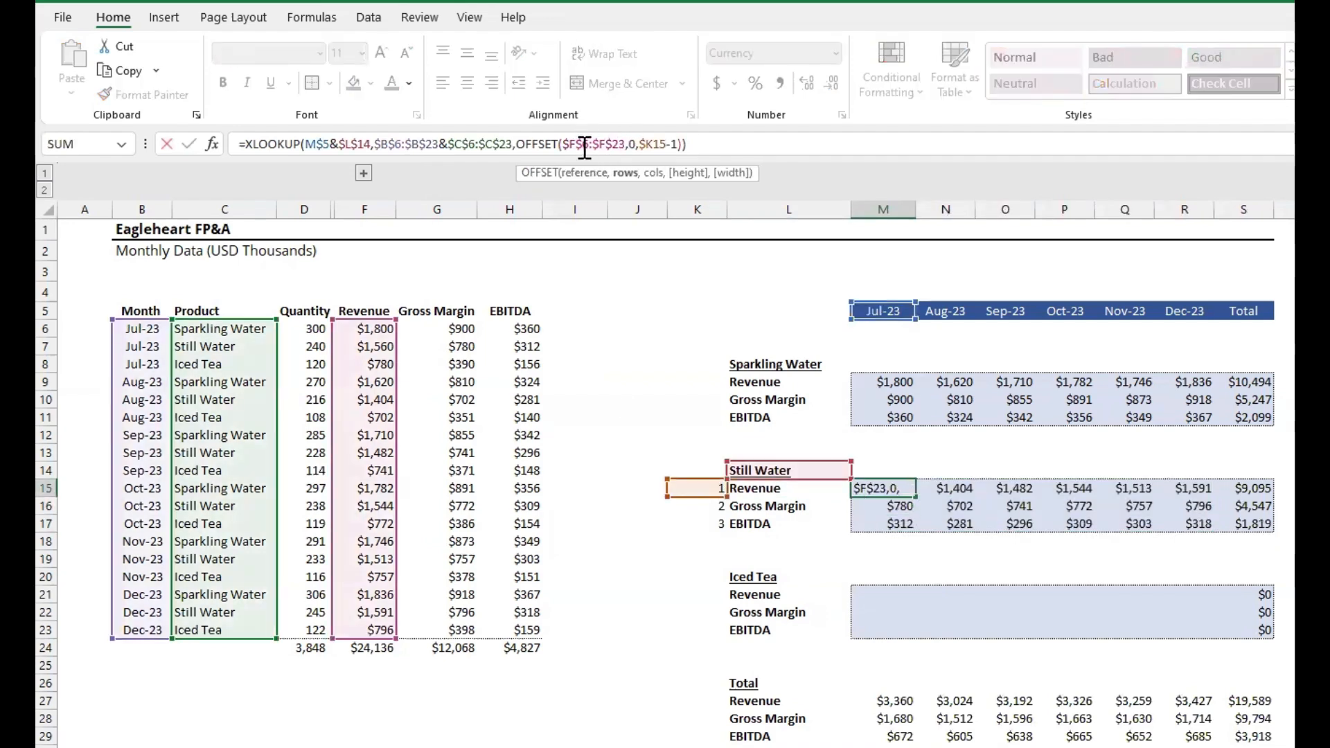
left_click_drag(564, 145, 642, 145)
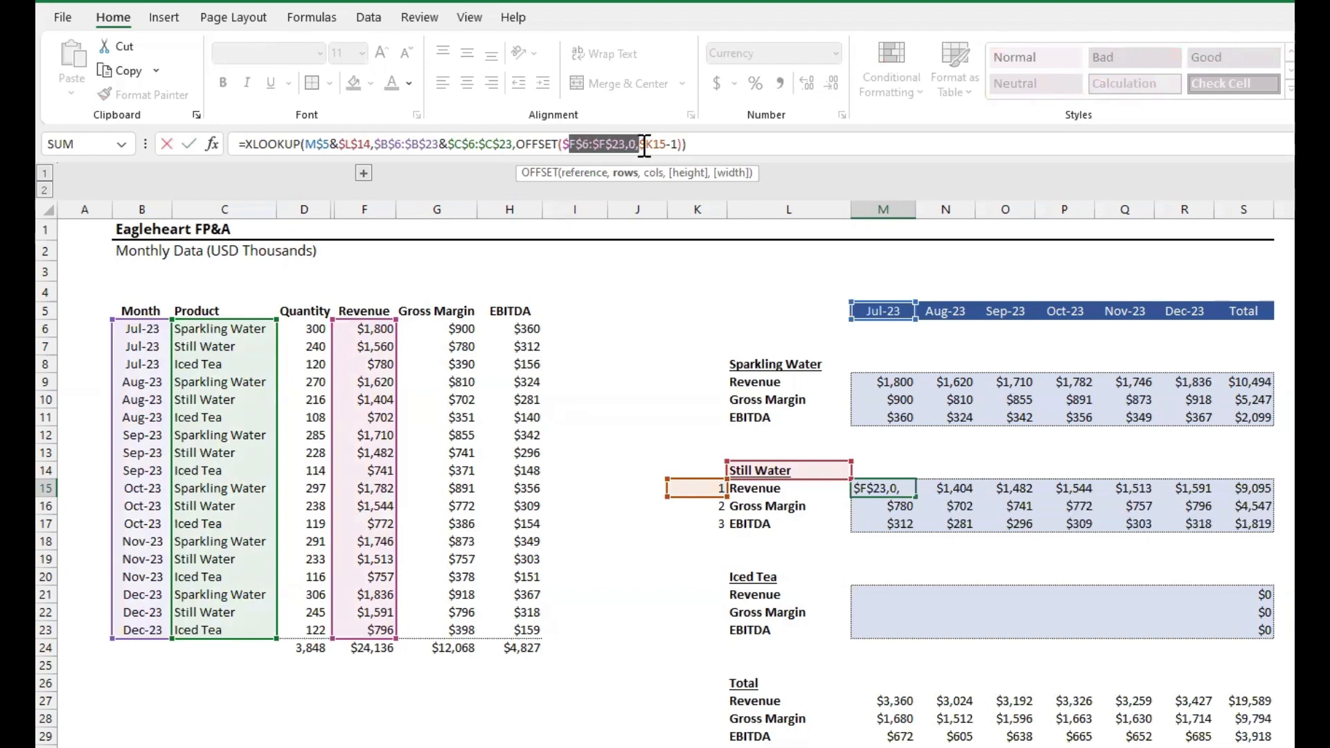
left_click(614, 145)
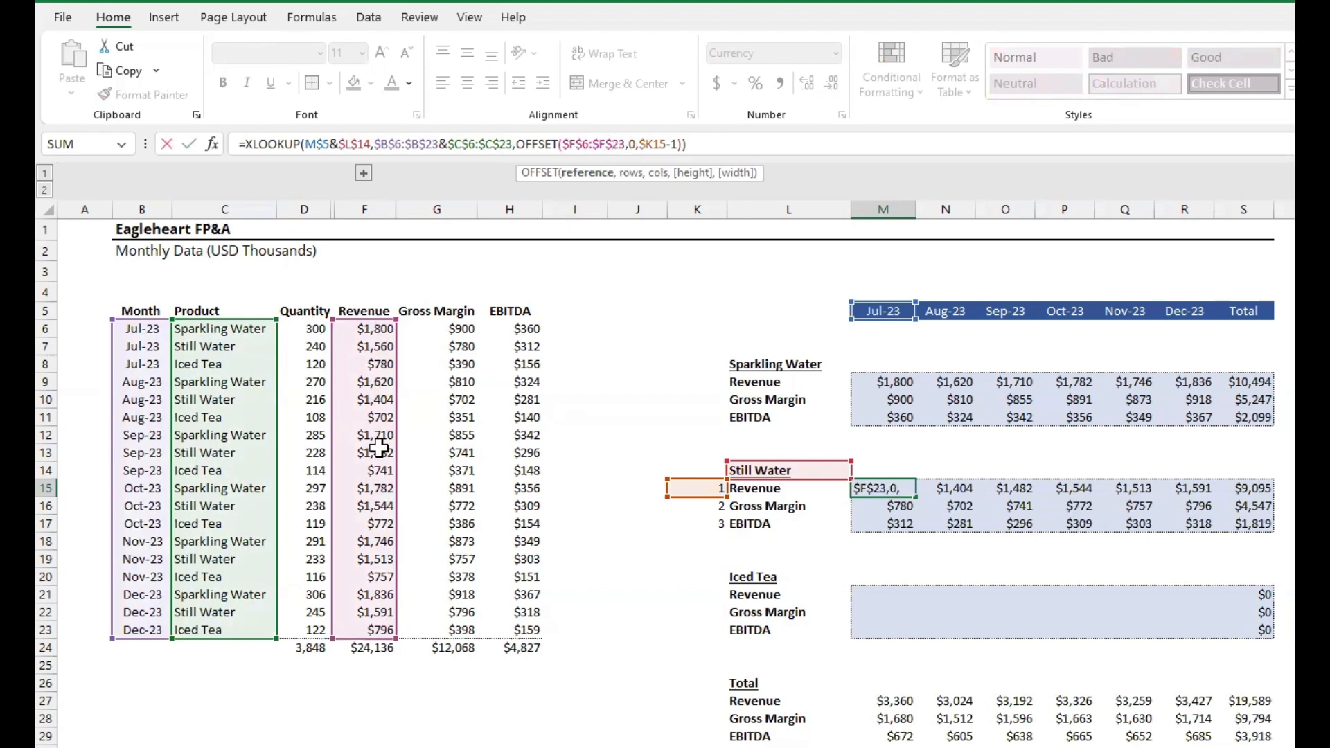
left_click(629, 144)
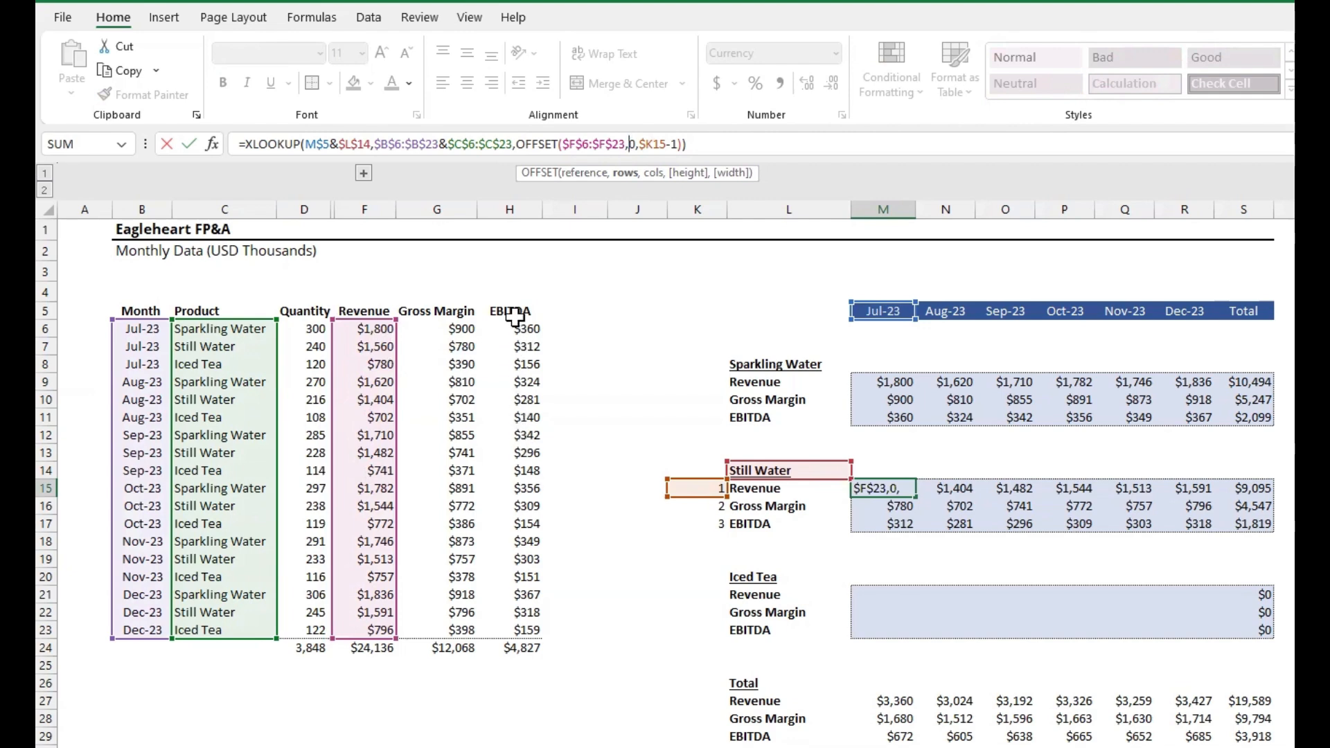
left_click(662, 146)
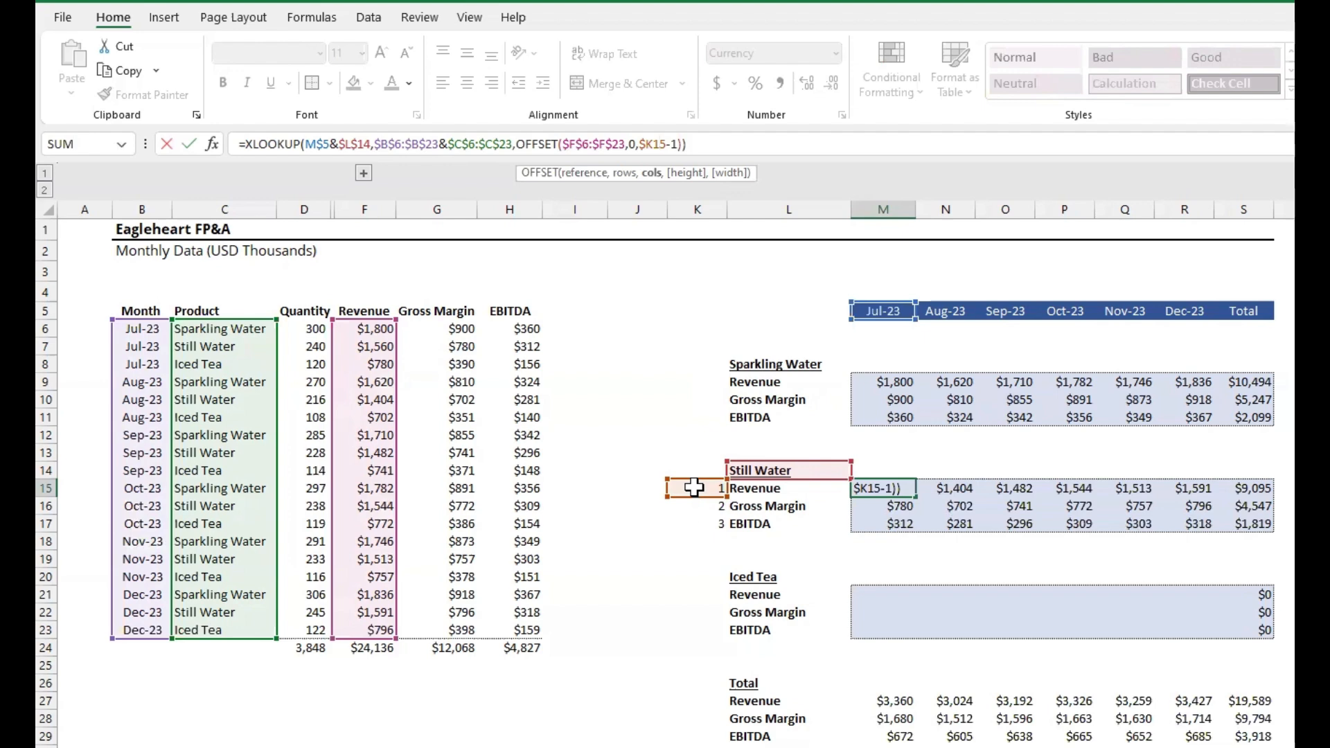
key("ctrl+Return")
Examine the OFFSET cols argument in Still Water's Gross Margin and EBITDA formulas in M16 and M17.
key("Down")
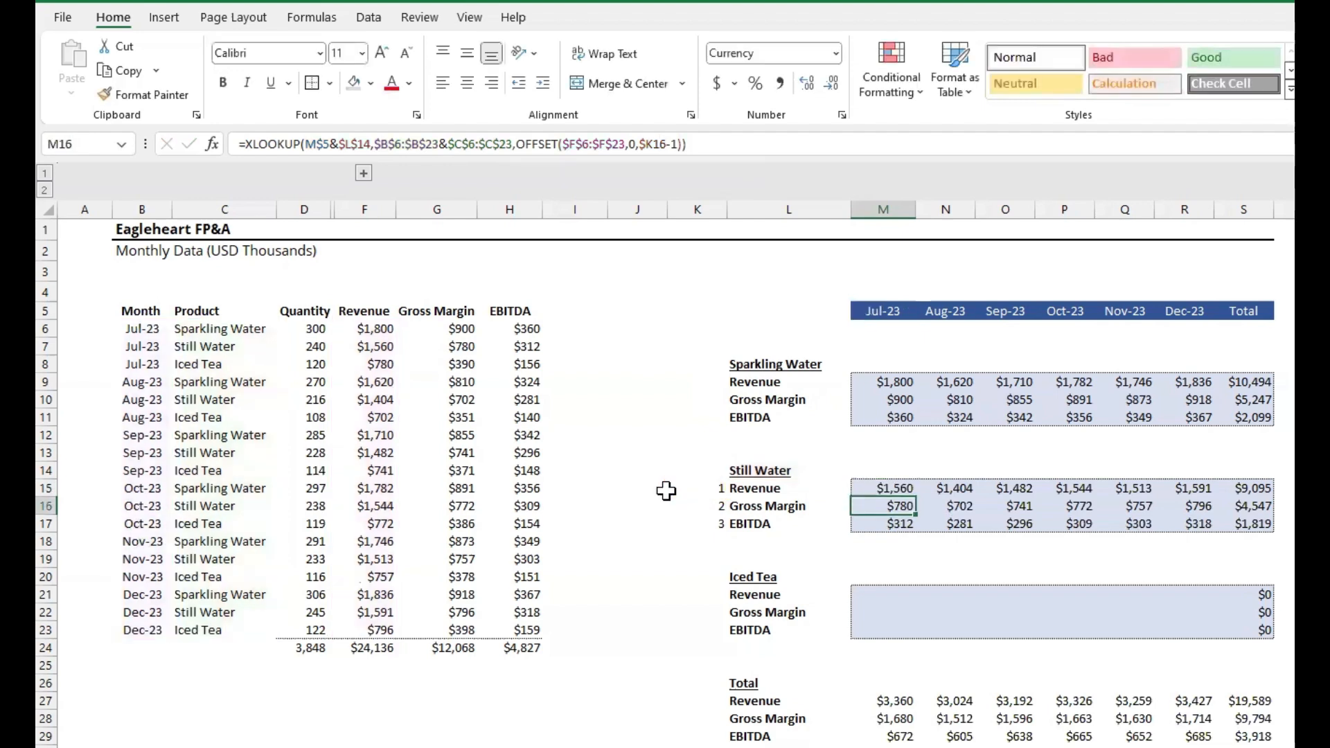
left_click(668, 144)
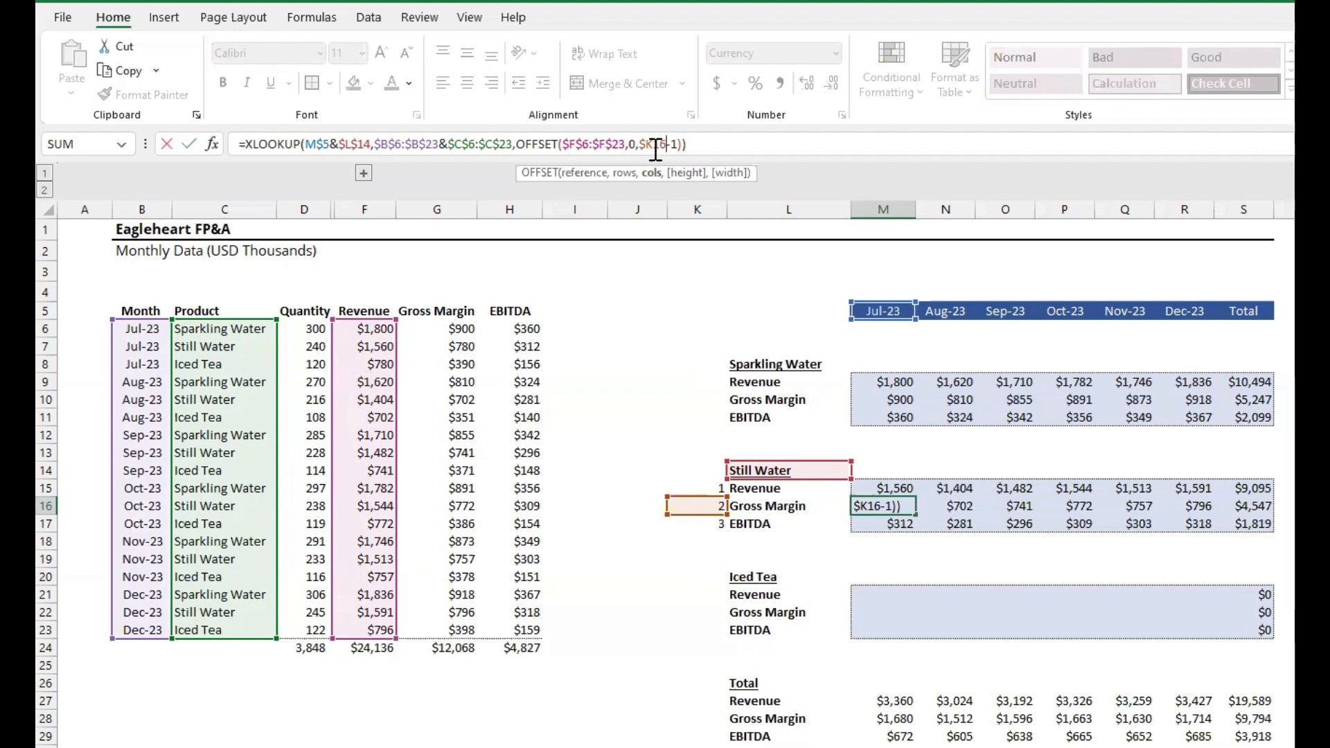
key("Return")
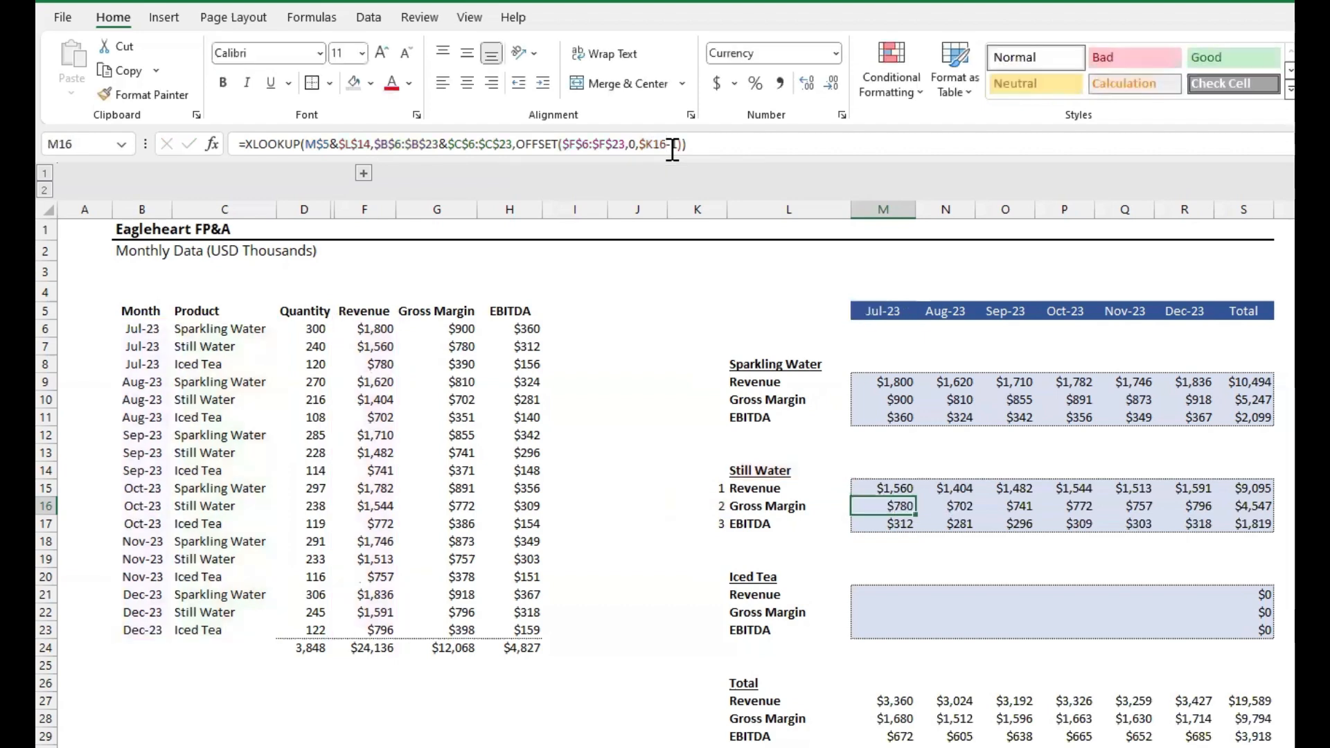
left_click(662, 148)
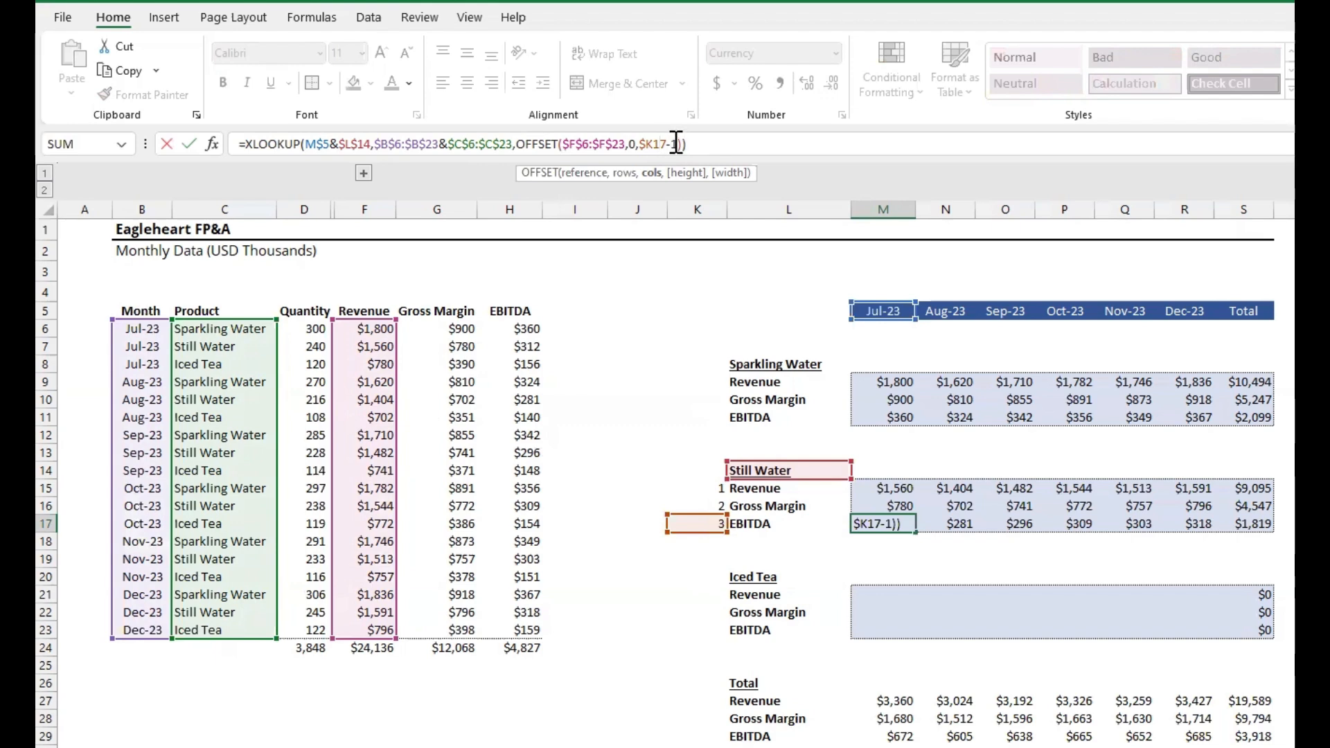
key("Return")
key("Up")
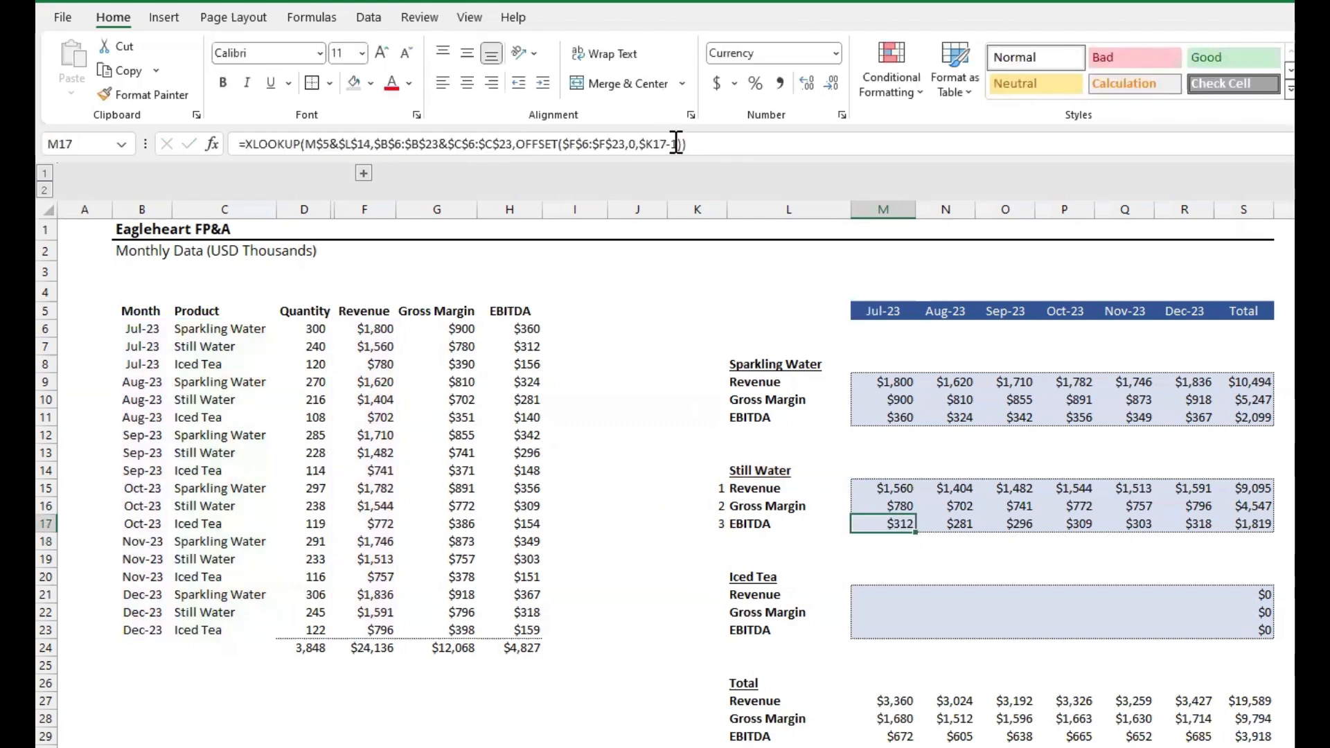
key("Right")
key("Right")
key("Up")
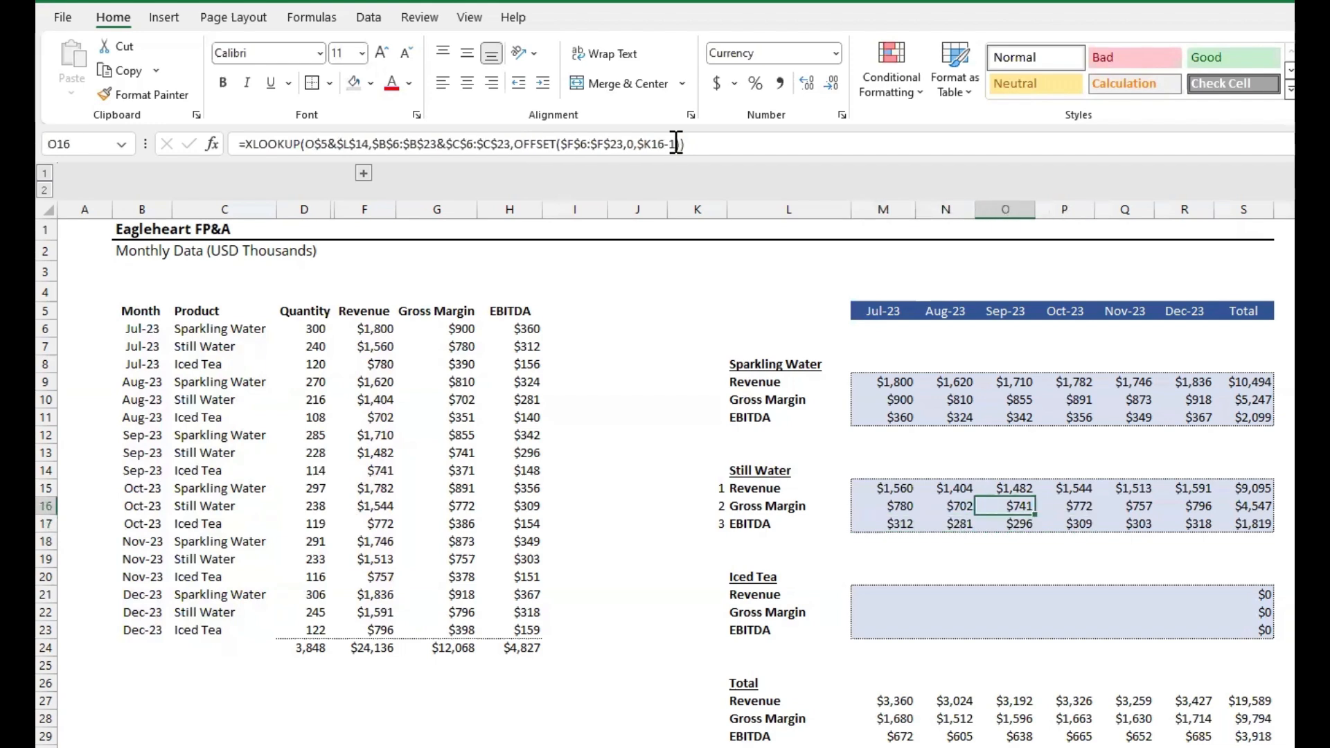
key("Left")
key("Left")
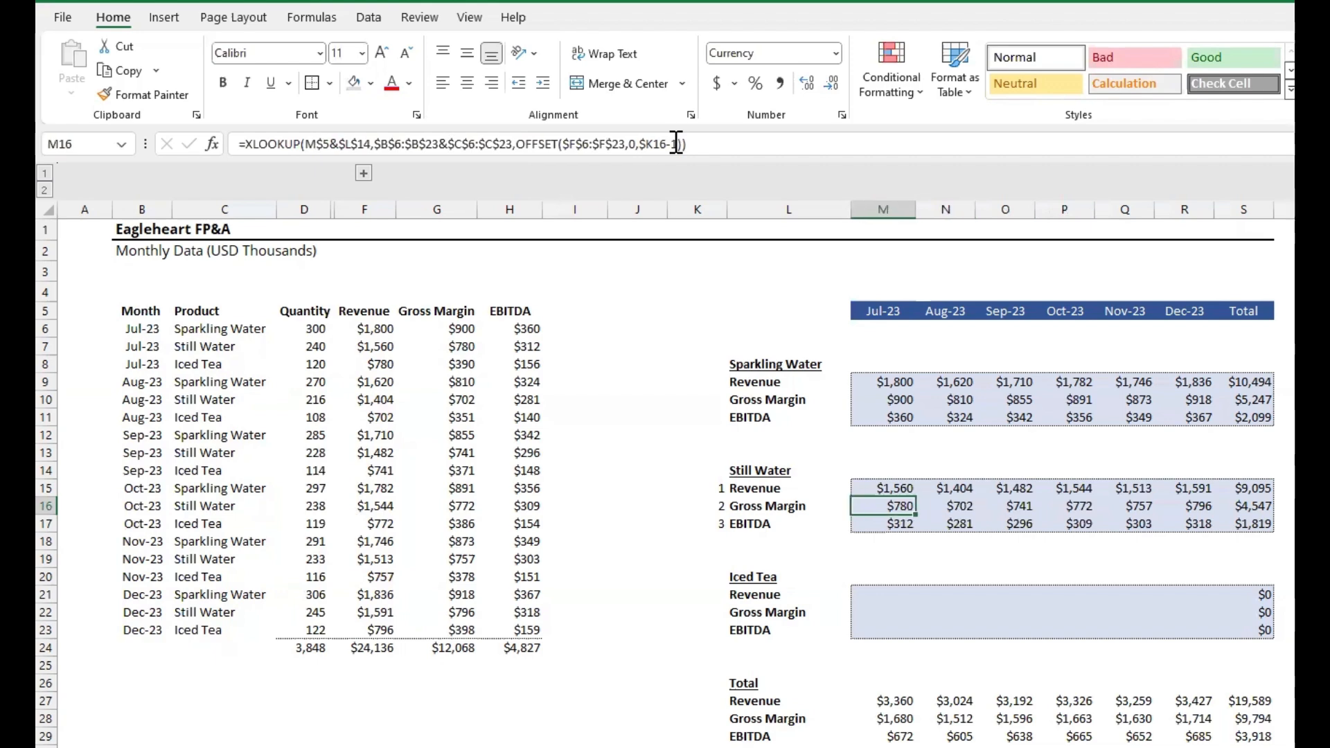
key("Down")
key("Down")
key("Down")
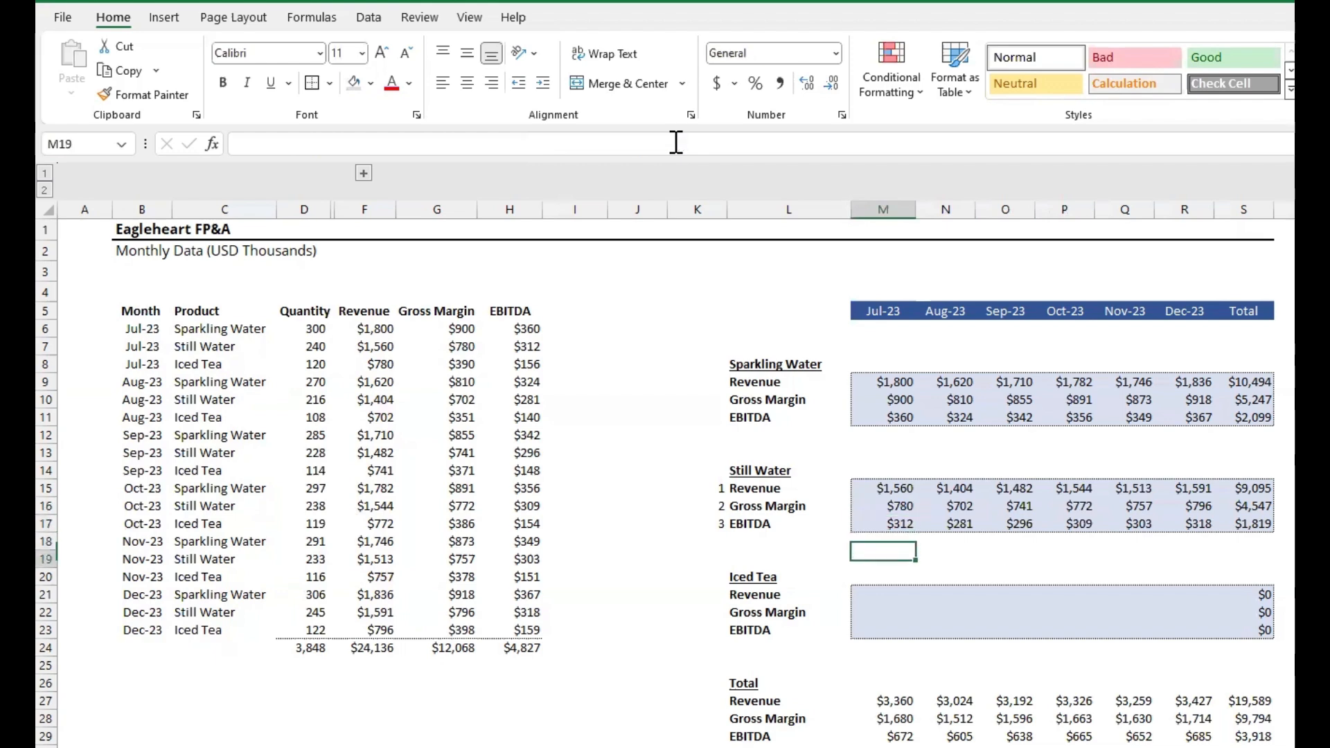
Copy Sparkling Water's monthly formulas in M9:R11 into the Iced Tea block starting at M21.
key("Up")
key("Up")
key("Up")
key("Up")
key("Up")
key("Up")
key("Up")
key("Up")
key("Up")
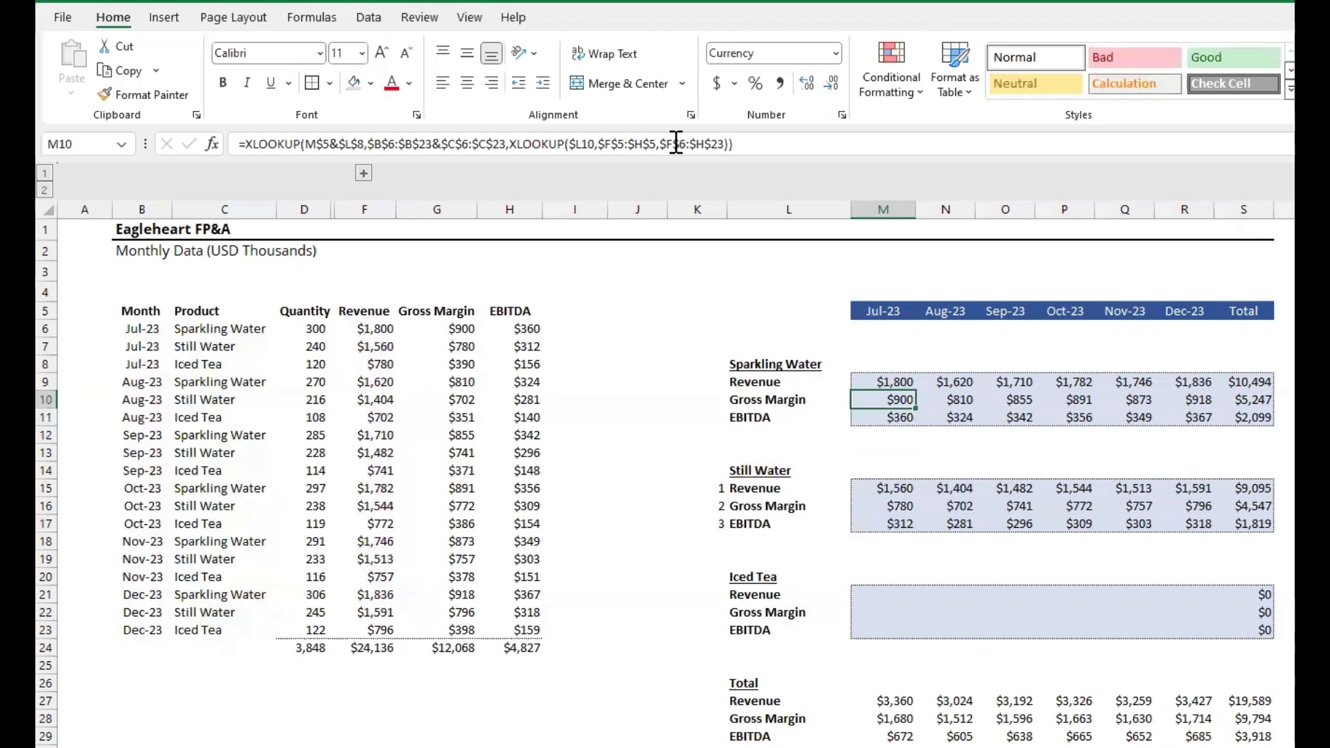
key("Up")
key("ctrl+shift+Right")
key("ctrl+shift+Down")
key("shift+Left")
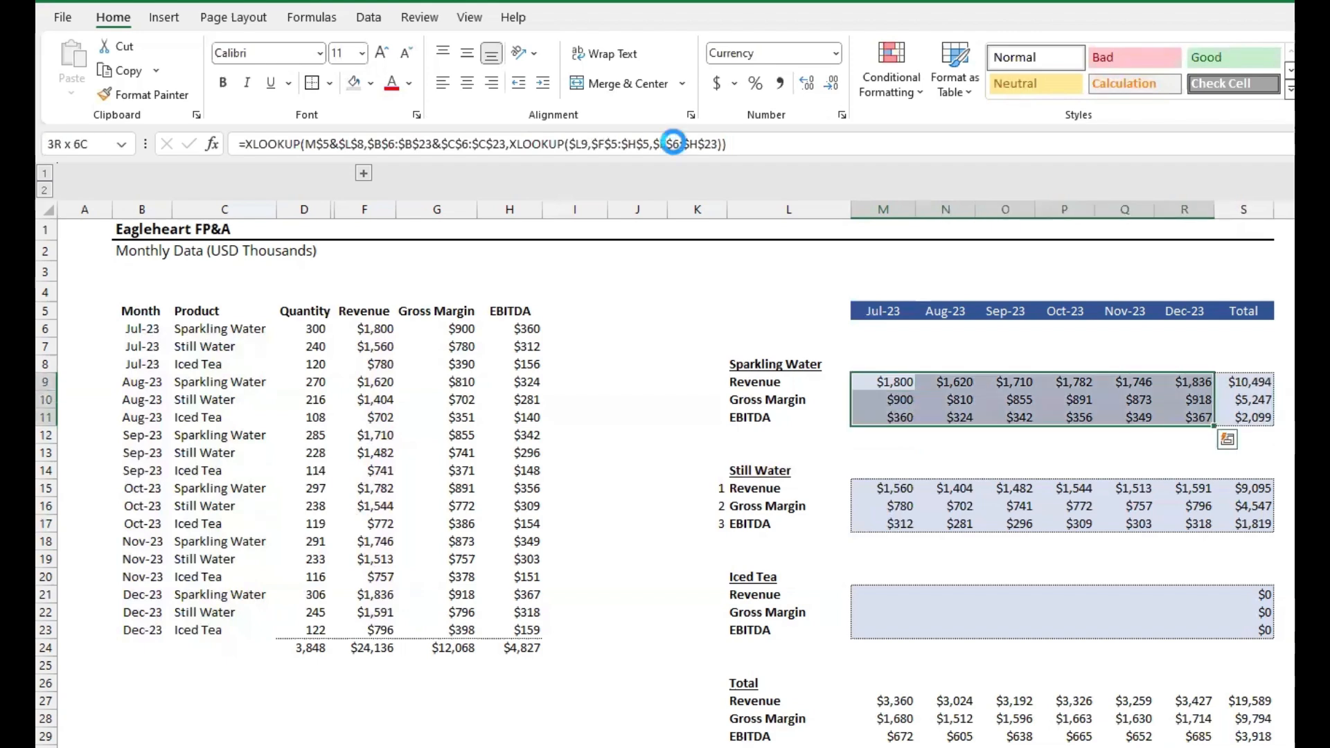
key("ctrl+c")
key("Down")
key("Down")
key("Down")
key("Down")
key("Down")
key("Down")
key("Down")
key("Down")
key("Down")
key("Down")
key("Down")
key("Down")
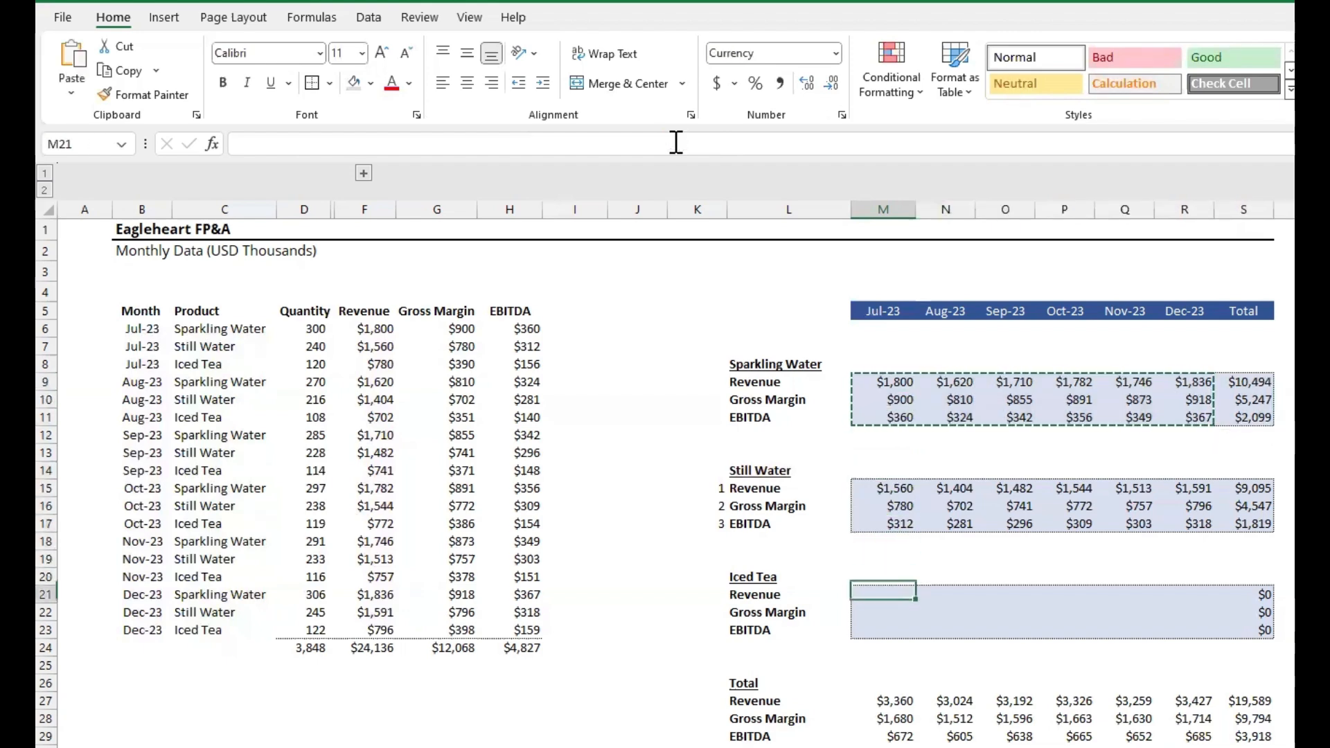
key("ctrl+v")
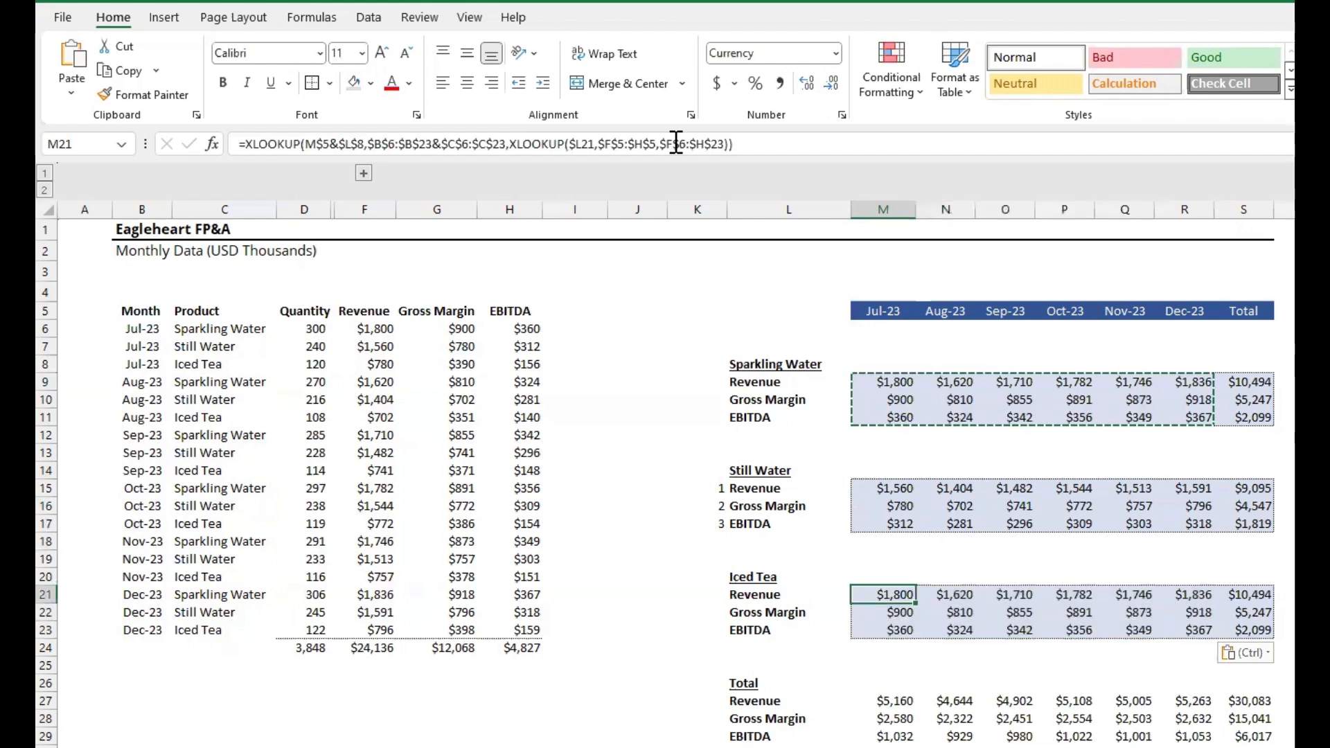
key("Escape")
Examine the nested XLOOKUP's metric reference and the outer month-and-product lookup value in the Iced Tea Revenue formula in M21.
key("F2")
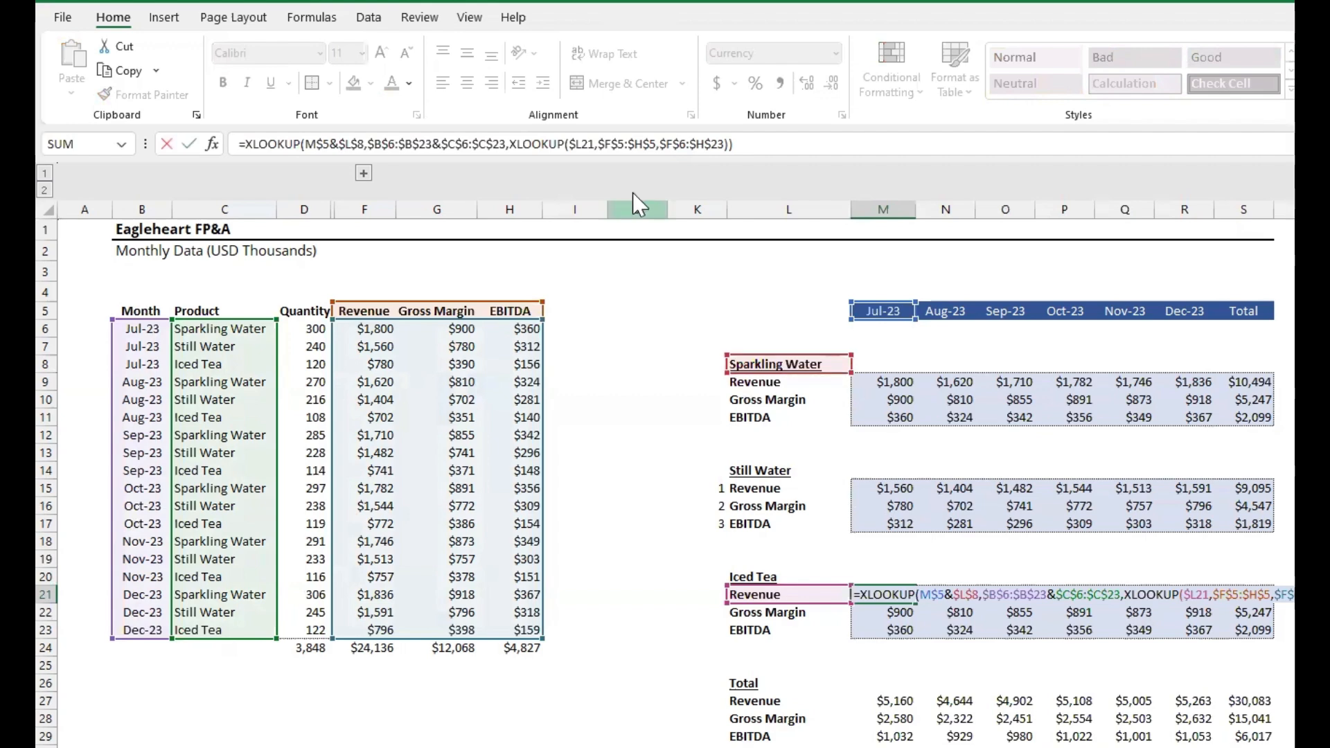
left_click(633, 144)
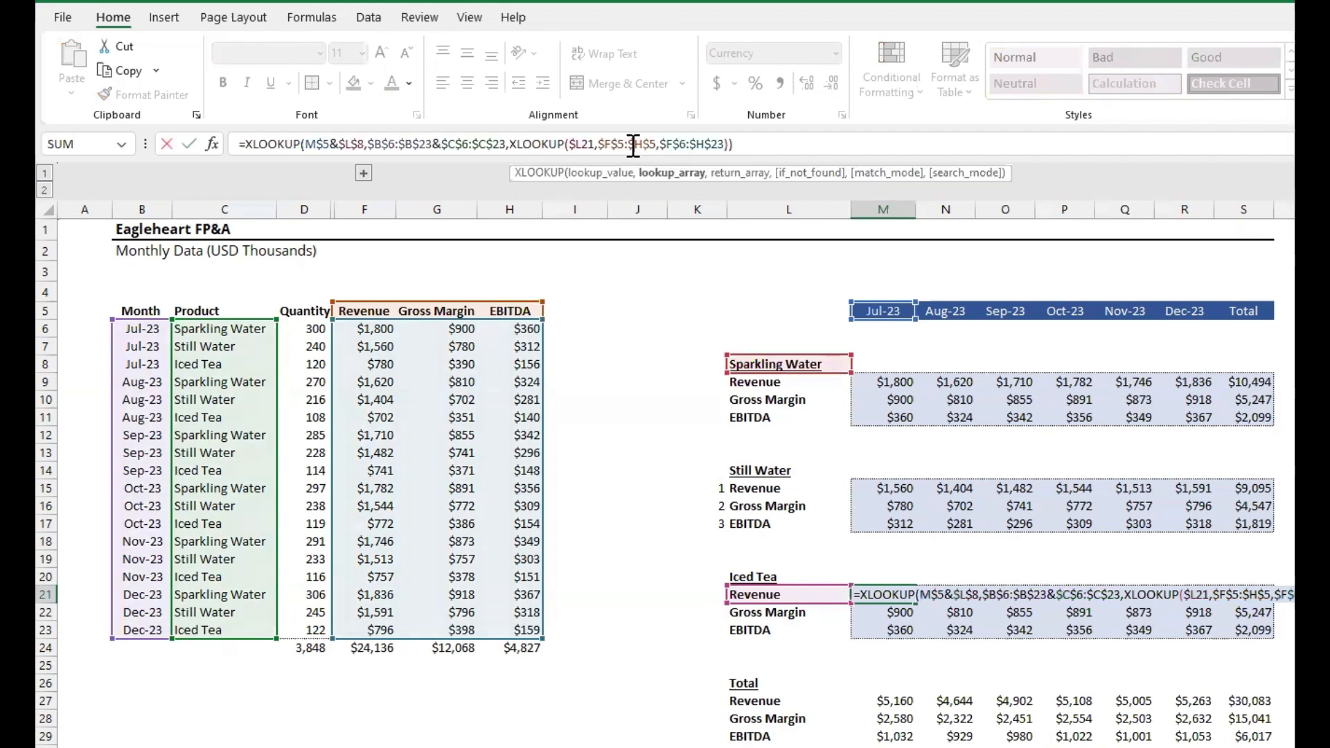
left_click(602, 173)
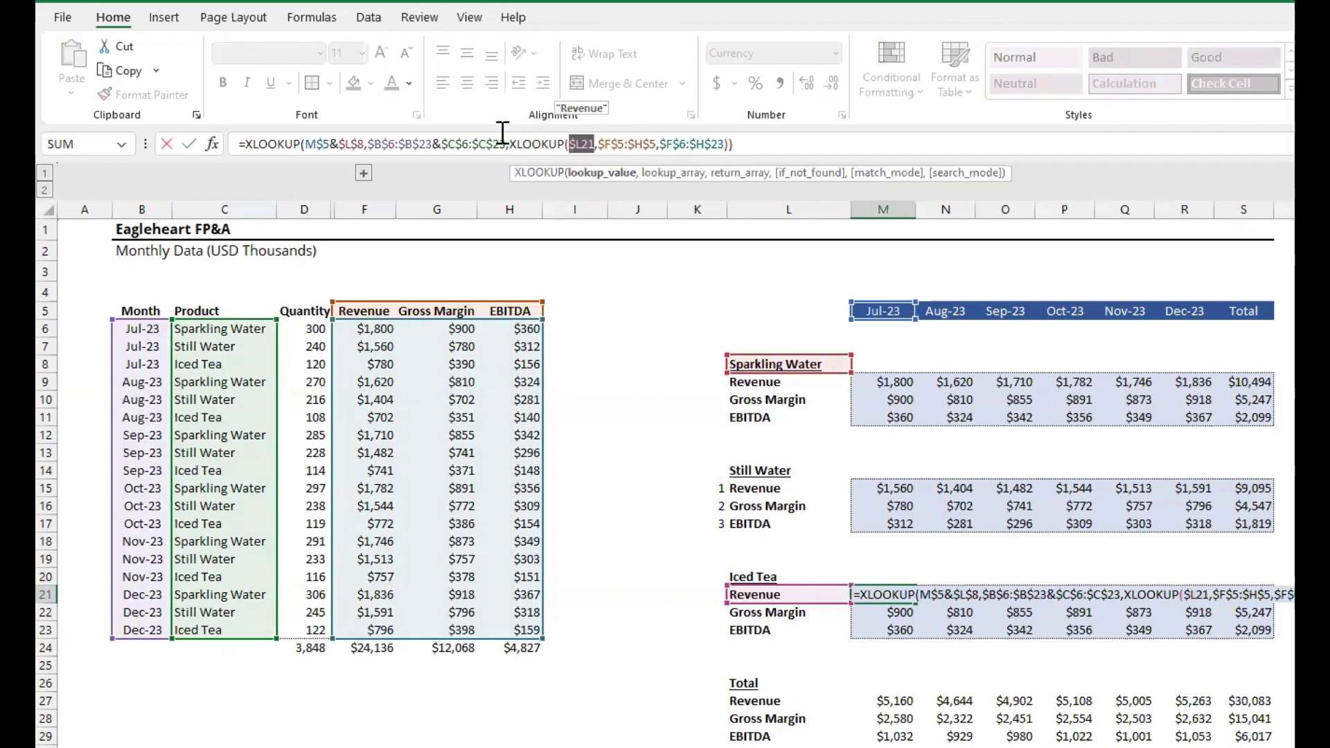
left_click(360, 144)
left_click(353, 173)
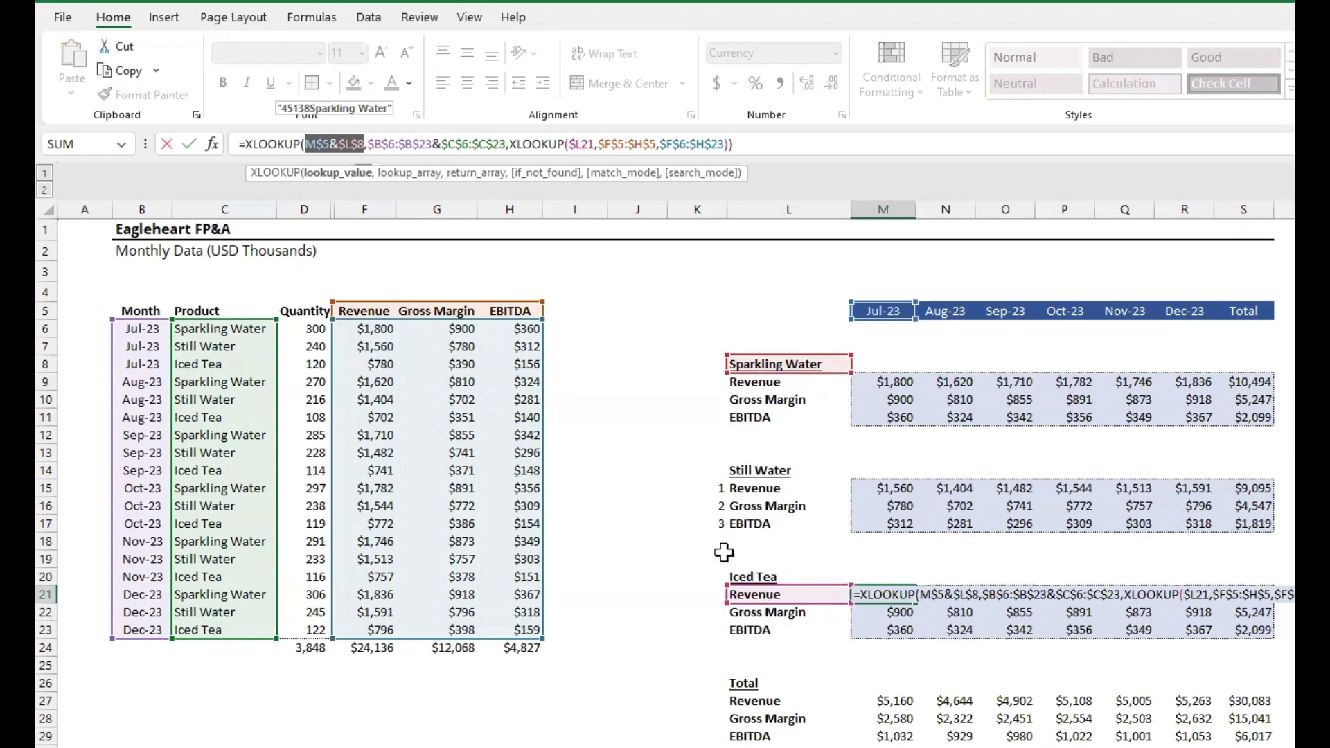
left_click(366, 144)
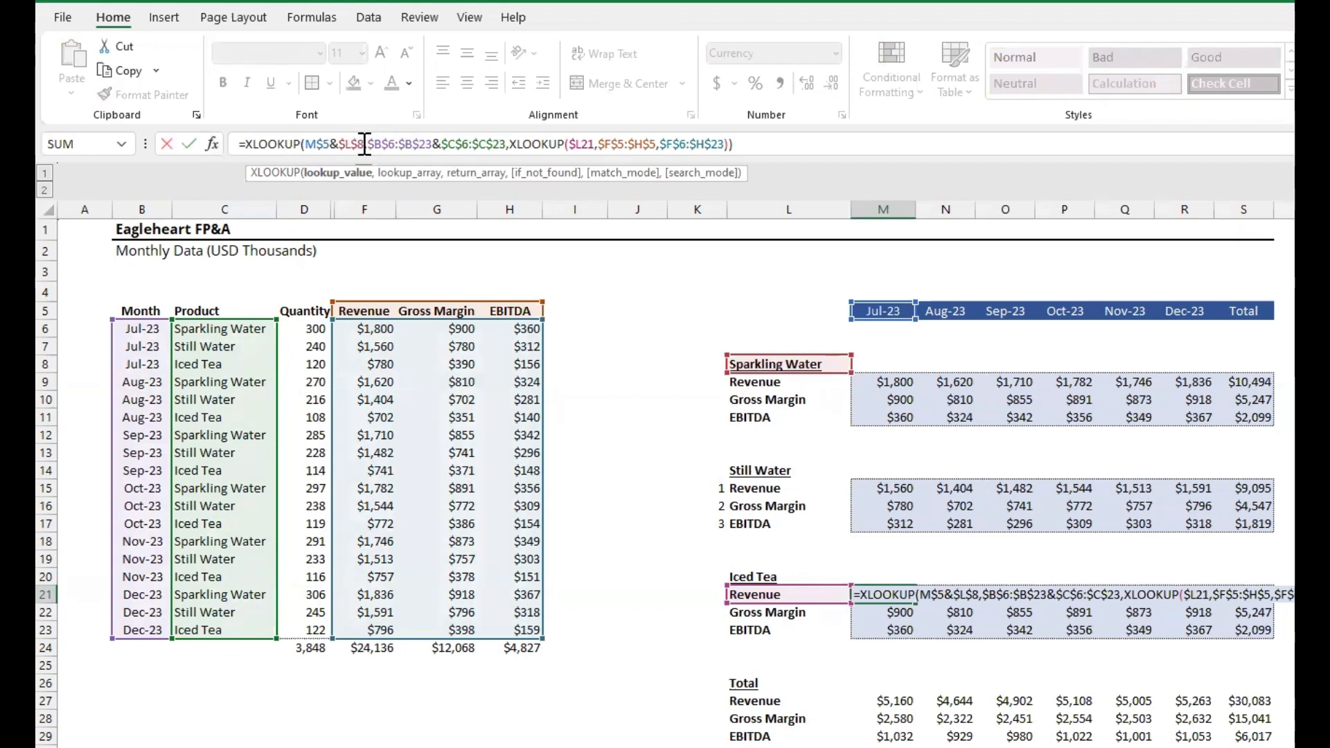
left_click_drag(366, 145, 341, 146)
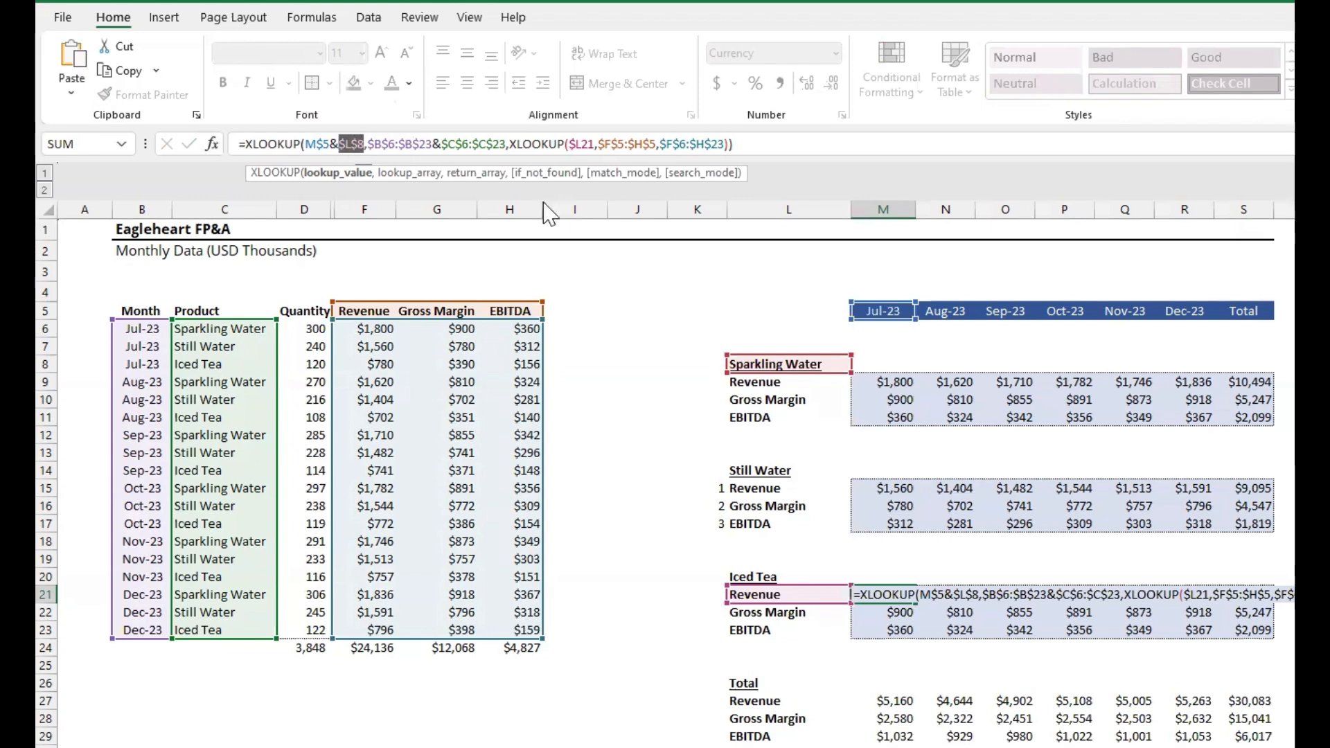
key("Escape")
Replace all $L$8 references with $L$20 in the Iced Tea monthly formulas in M21:R23.
key("shift+Down")
key("shift+Down")
key("ctrl+shift+Right")
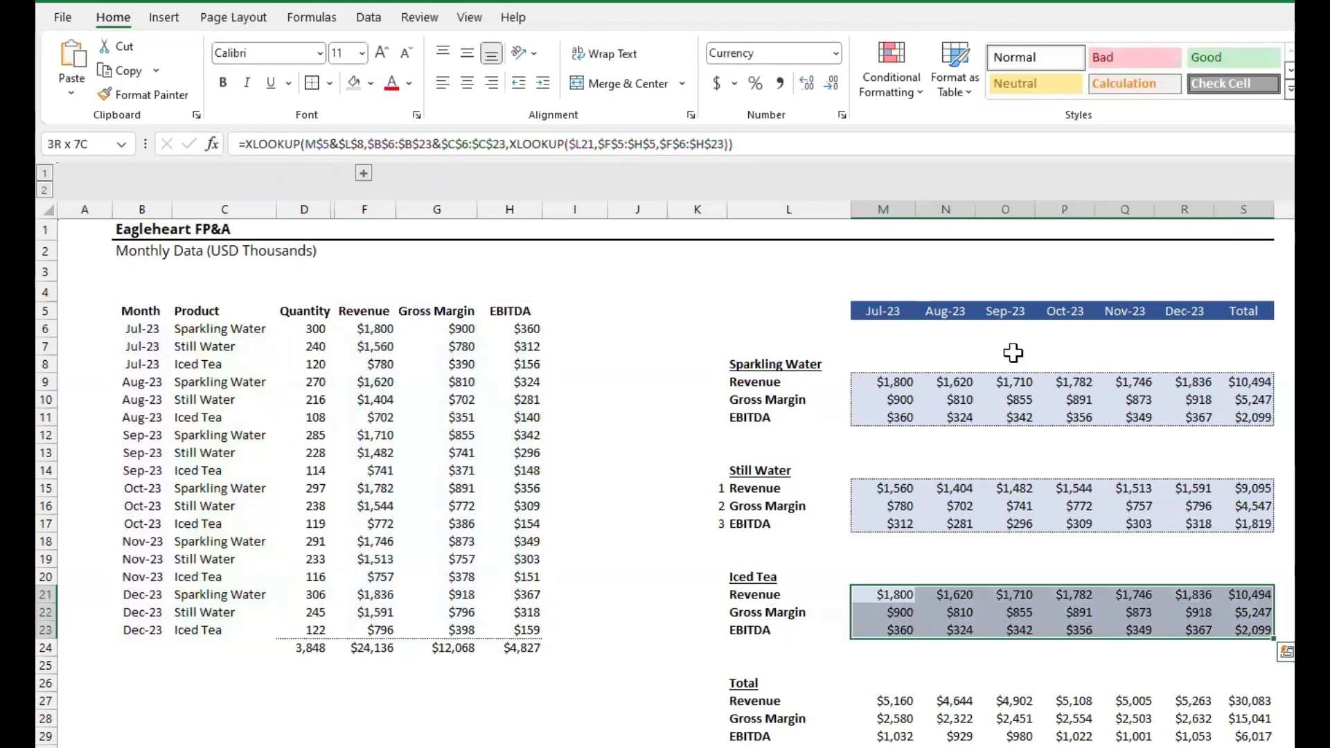
key("shift+Left")
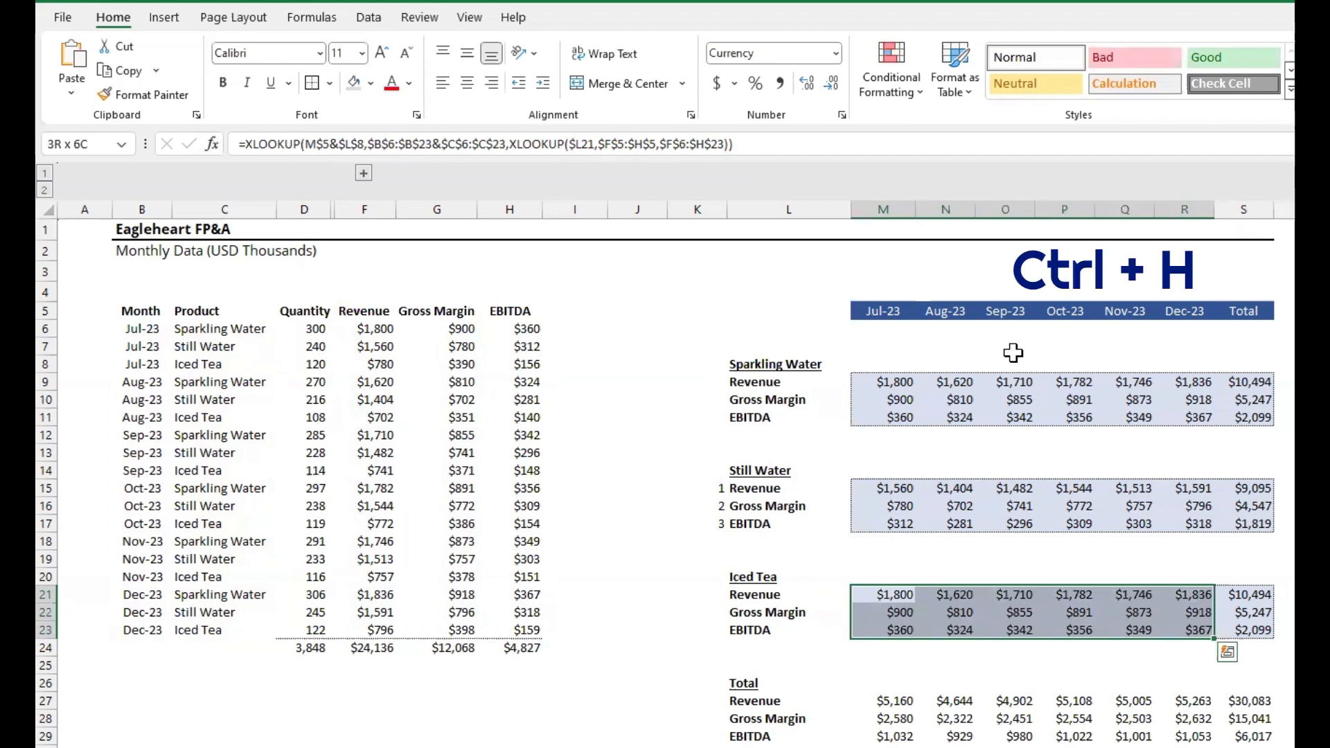
key("ctrl+h")
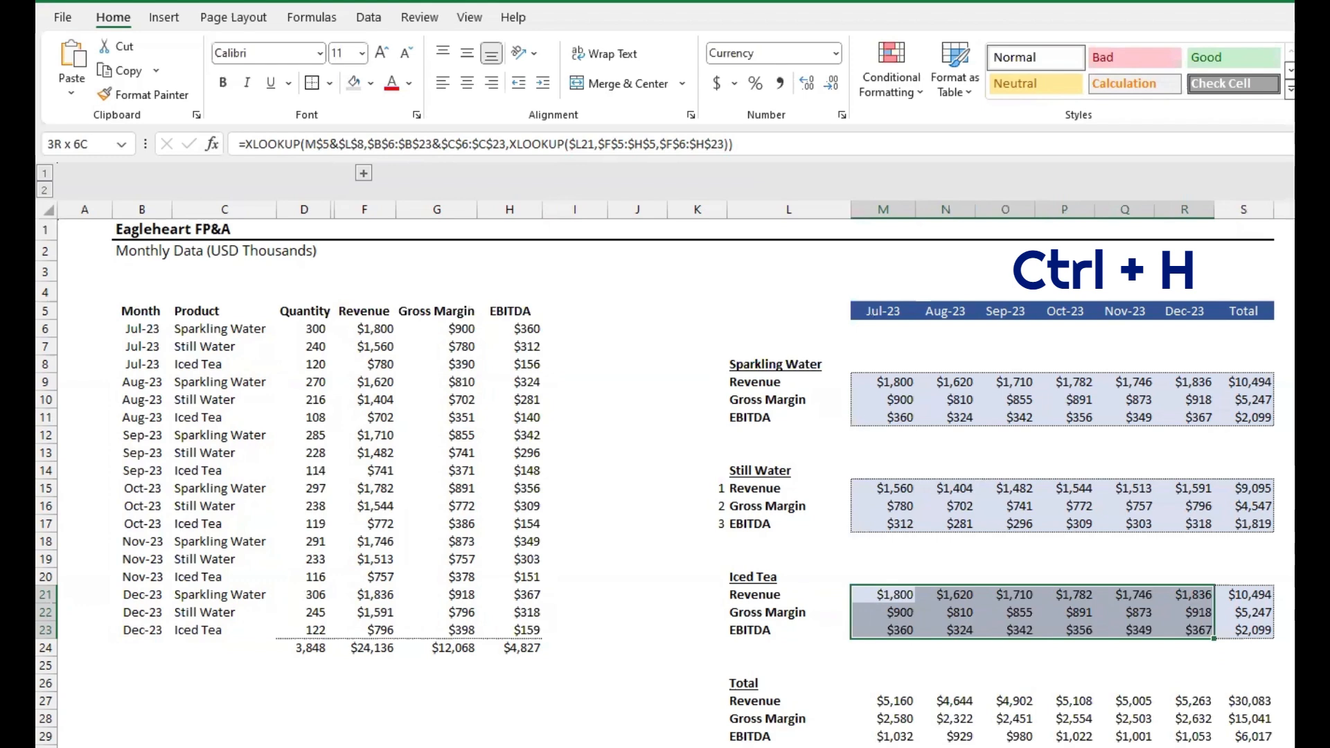
key("ctrl+h")
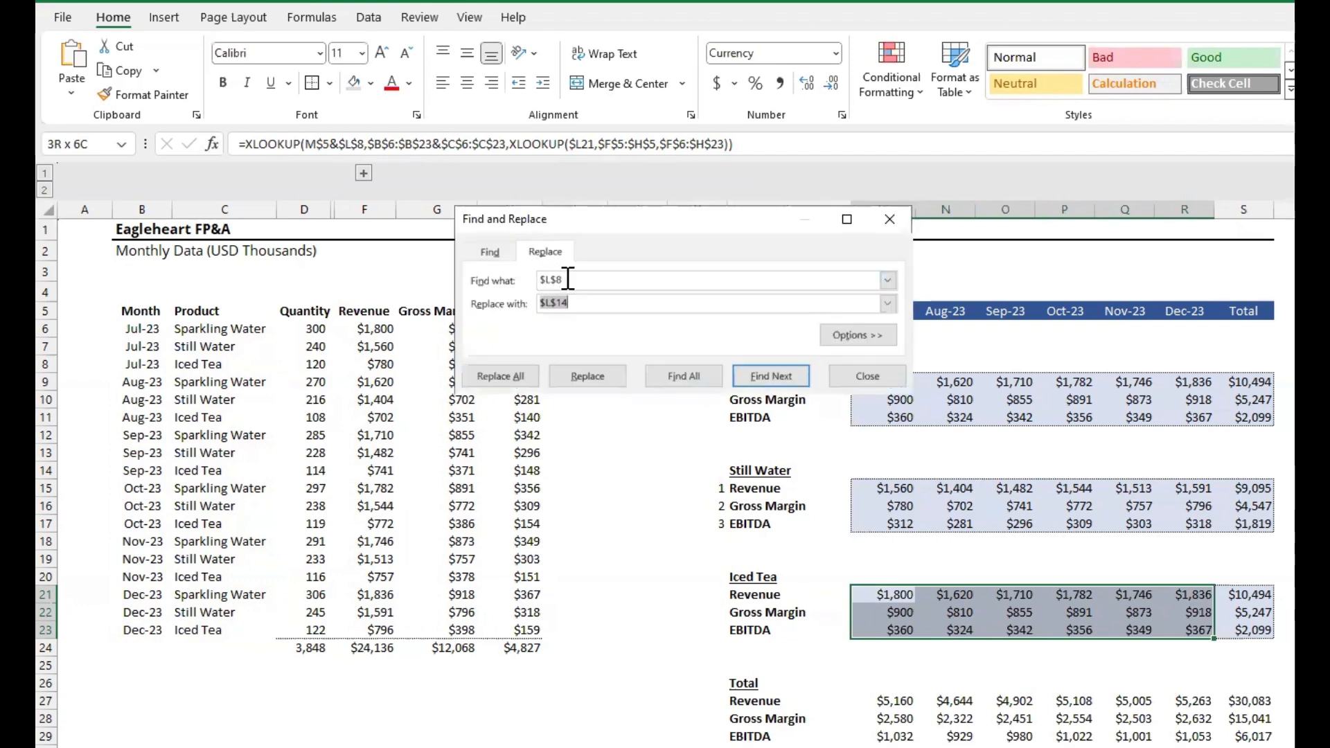
left_click_drag(572, 281, 543, 278)
left_click(683, 314)
left_click_drag(583, 212, 518, 90)
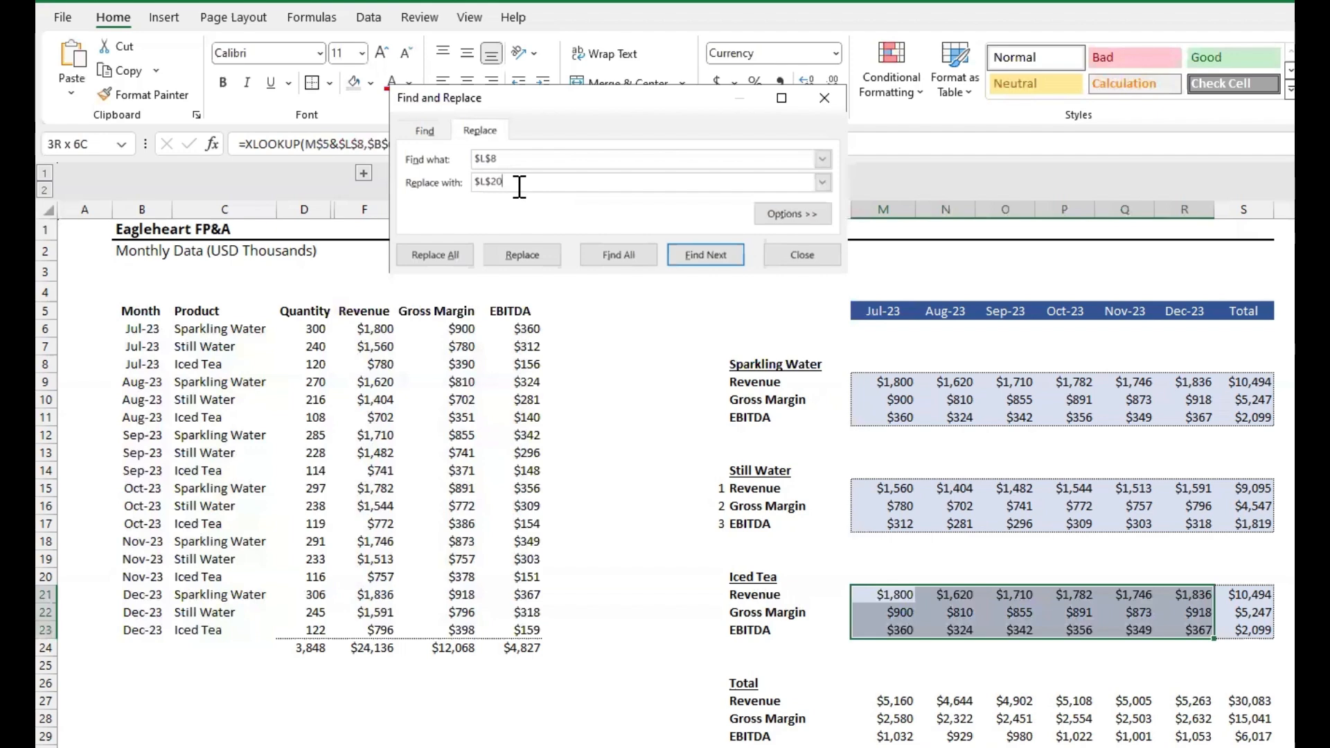
key("Tab")
key("Tab")
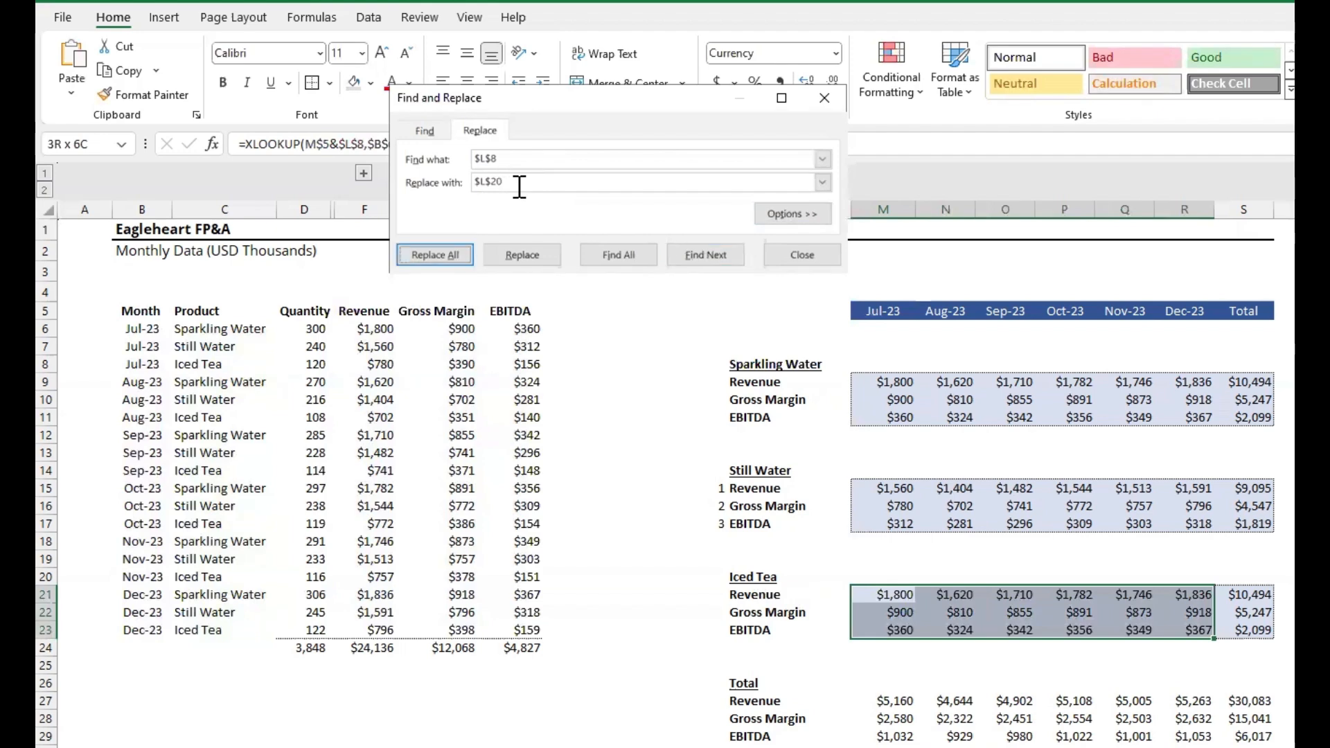
key("Return")
key("Return")
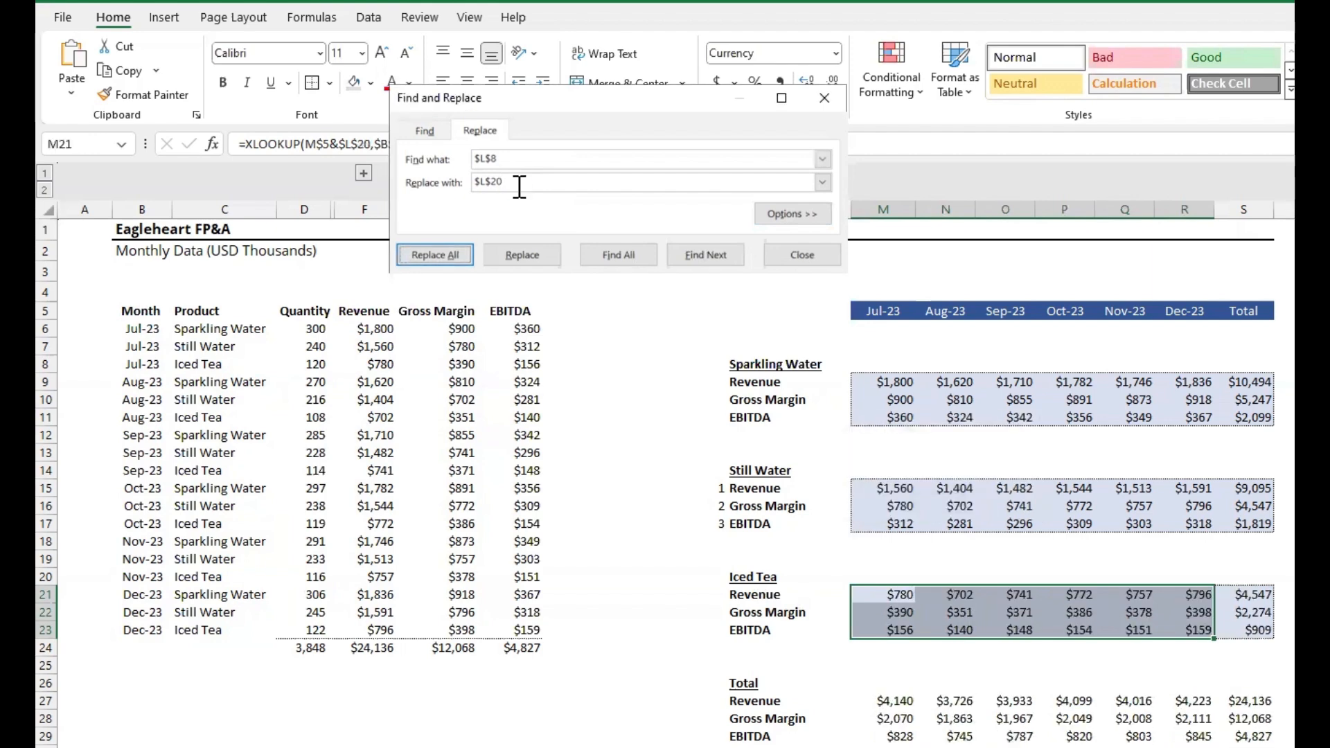
key("Escape")
Inspect the updated XLOOKUP formulas across the Iced Tea block, checking their month, product and metric references.
key("F2")
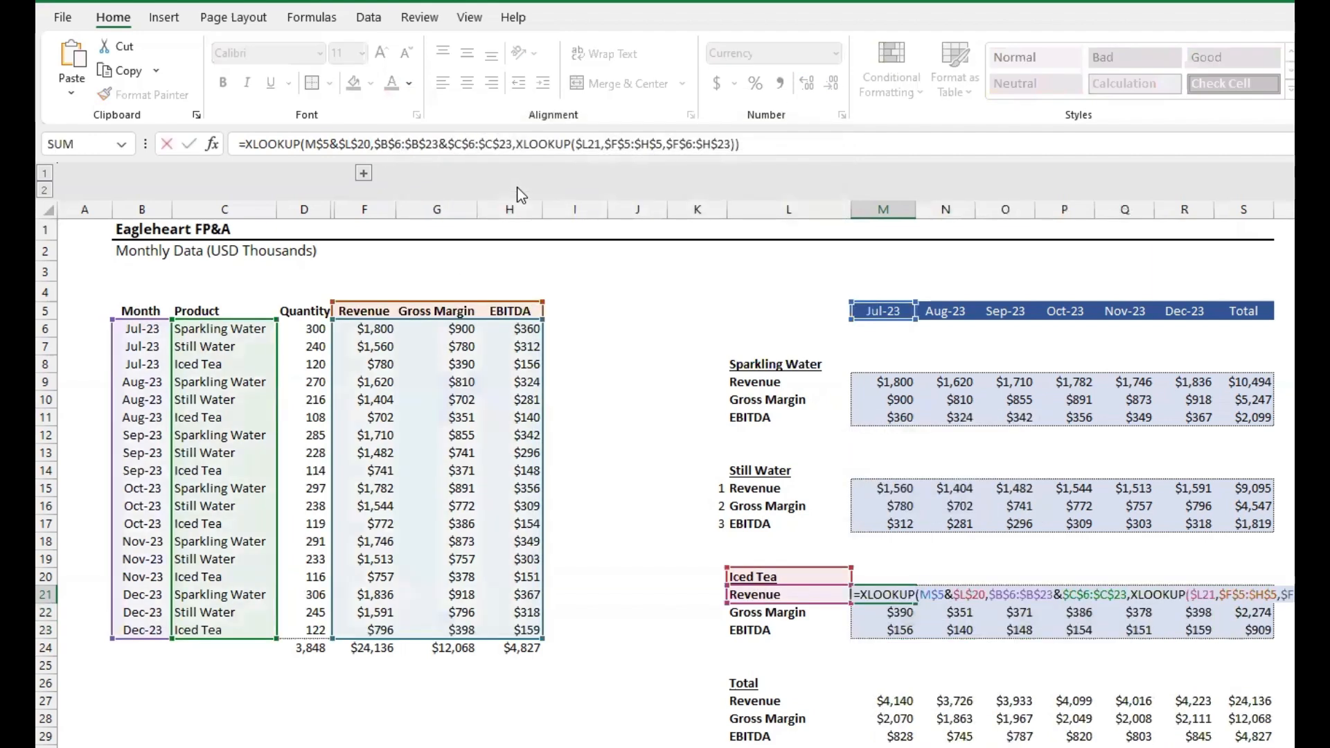
key("Return")
key("Right")
key("Right")
key("Up")
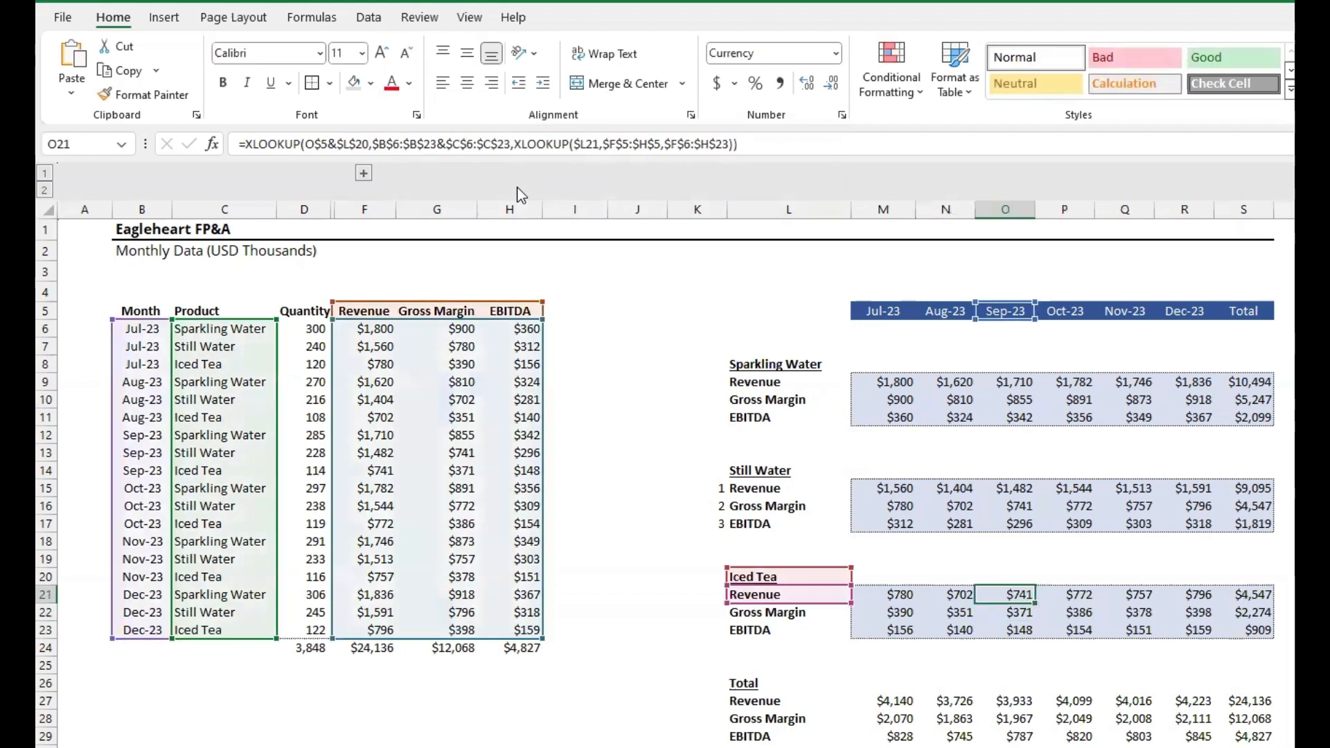
key("Return")
key("Right")
key("Right")
key("Up")
key("F2")
key("Return")
key("Up")
key("Right")
key("F2")
key("Return")
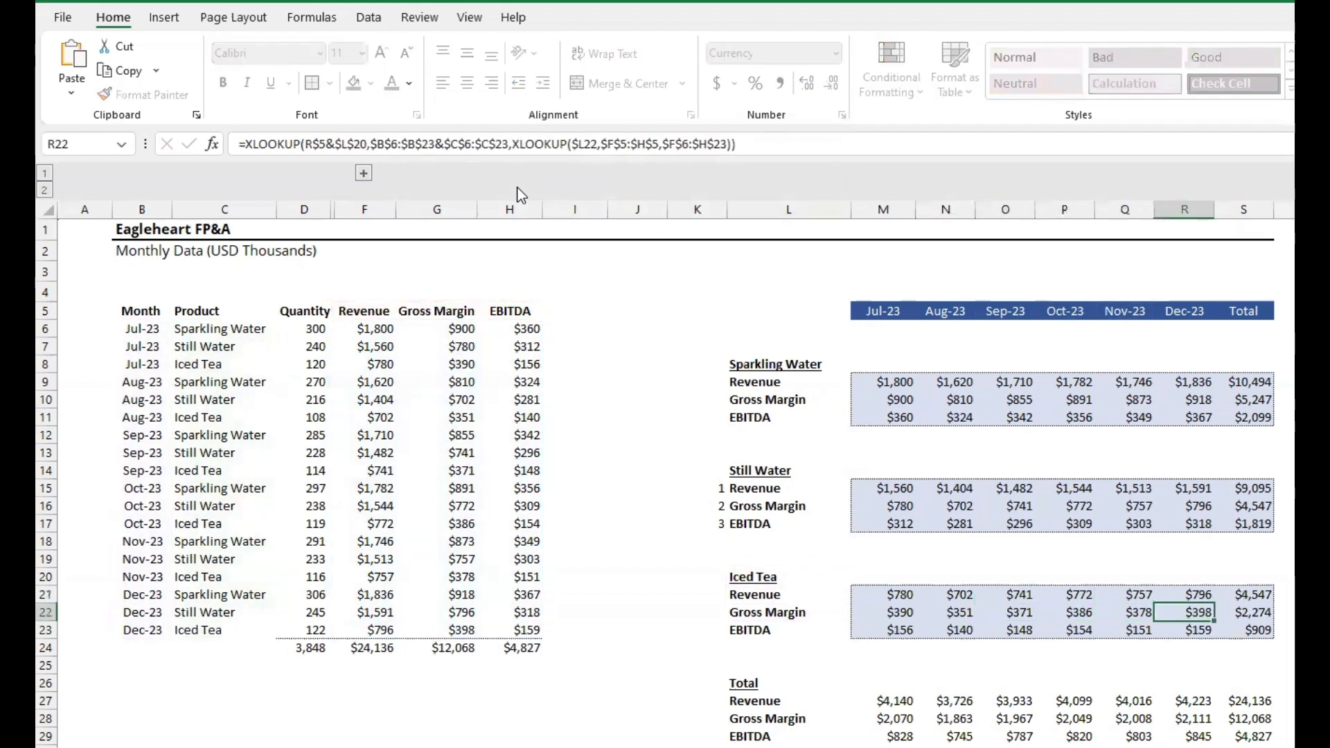
key("F2")
key("Return")
key("Right")
key("Up")
key("F2")
key("Return")
key("Up")
key("Up")
key("F2")
key("Return")
key("Left")
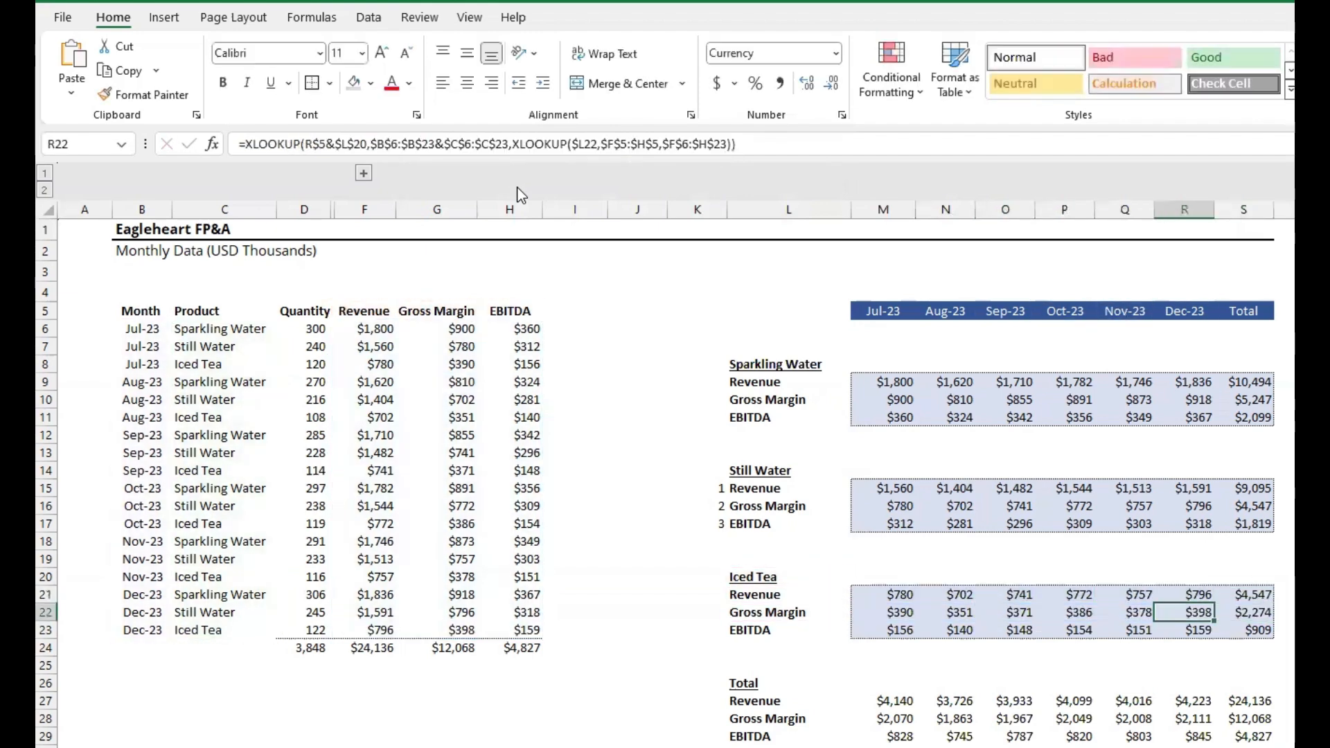
Check that the Total Revenue formulas in row 27 add the three products' revenue cells for each month.
key("Down")
key("Left")
key("Down")
key("Left")
key("Down")
key("Left")
key("Down")
key("Left")
key("Down")
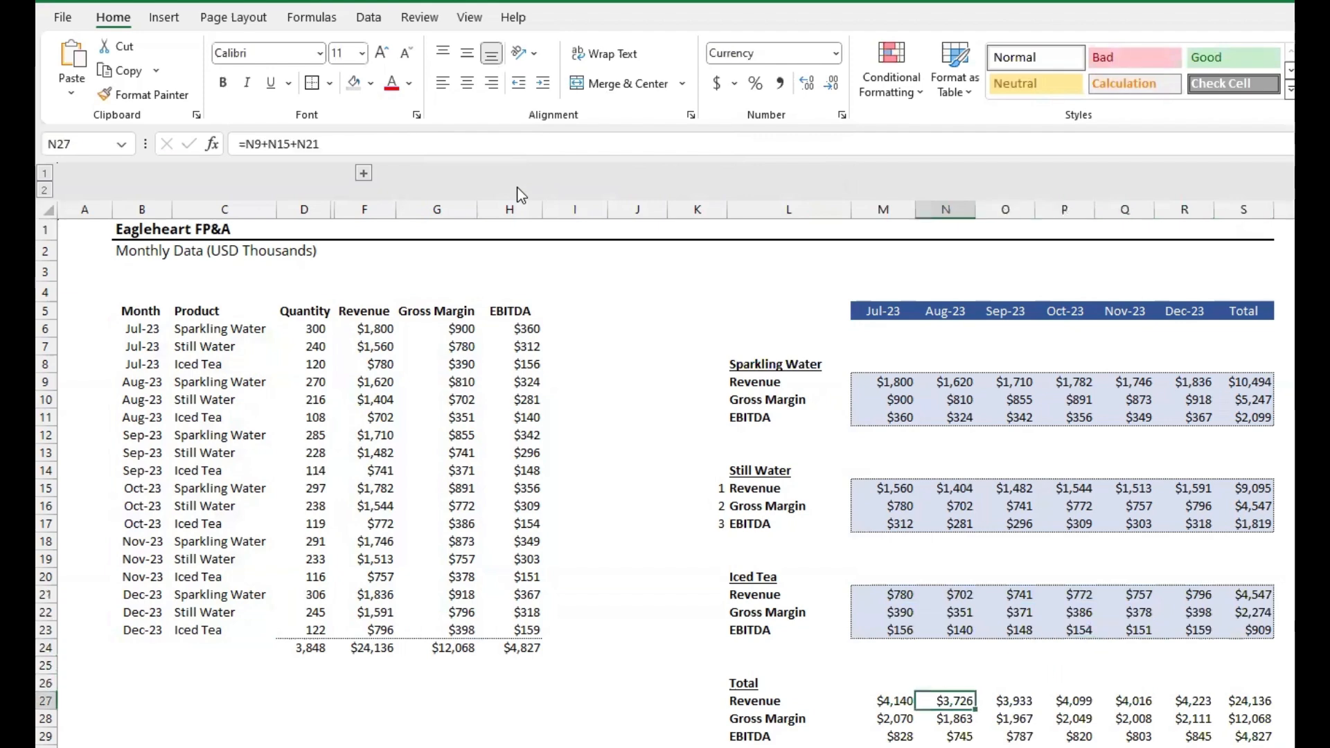
key("Left")
key("F2")
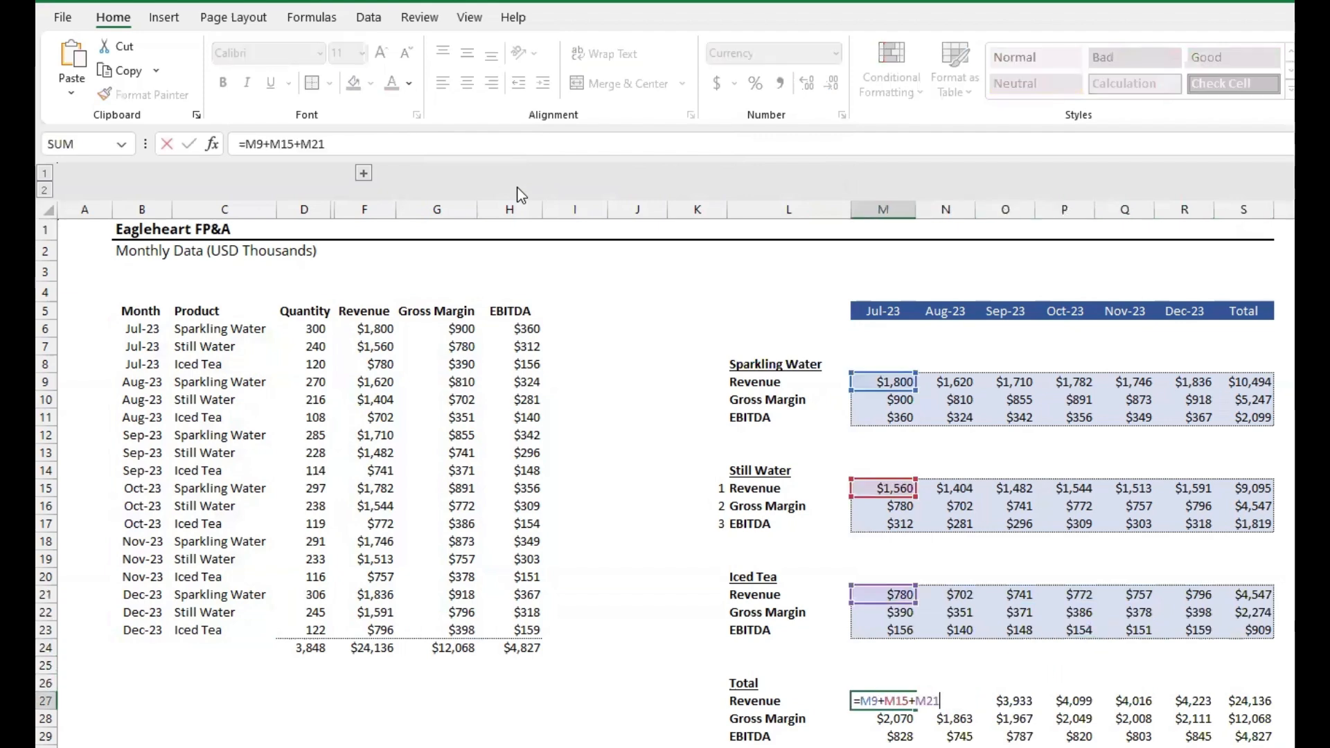
key("Escape")
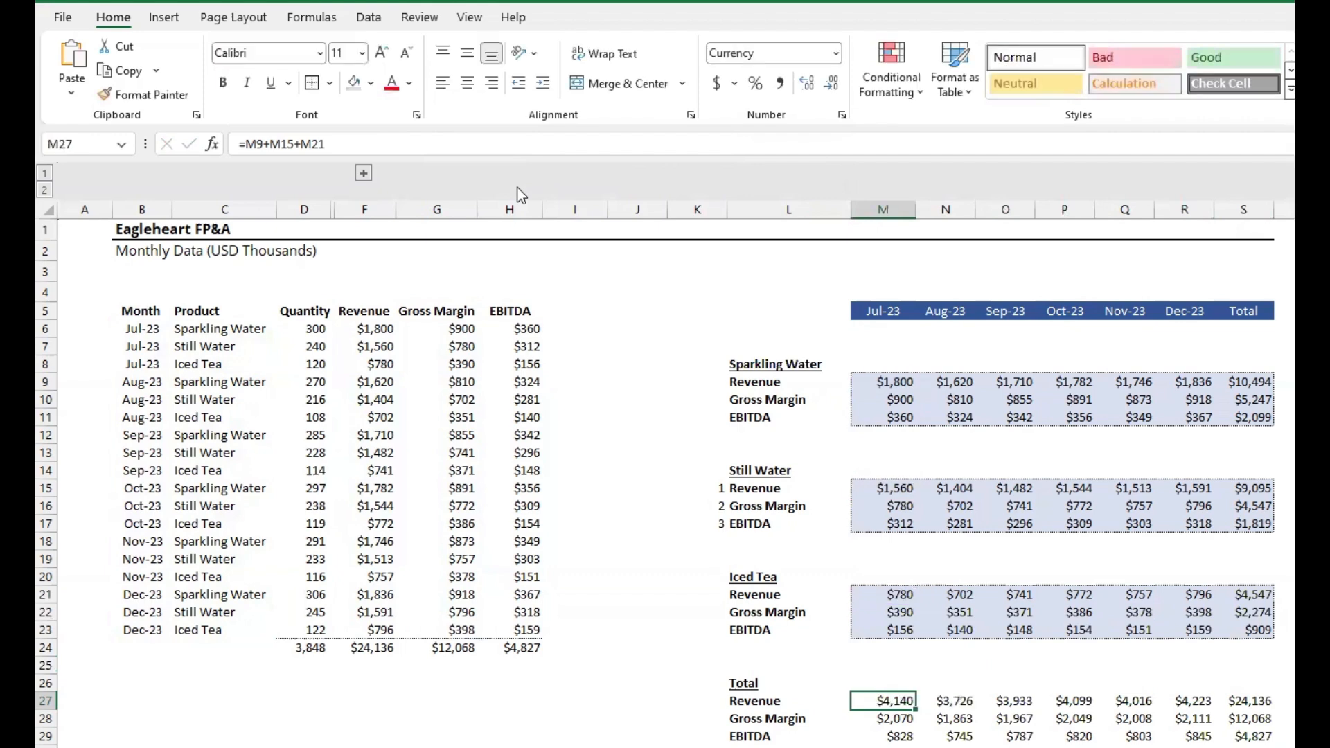
key("Right")
key("F2")
key("Escape")
key("Right")
key("Right")
key("Right")
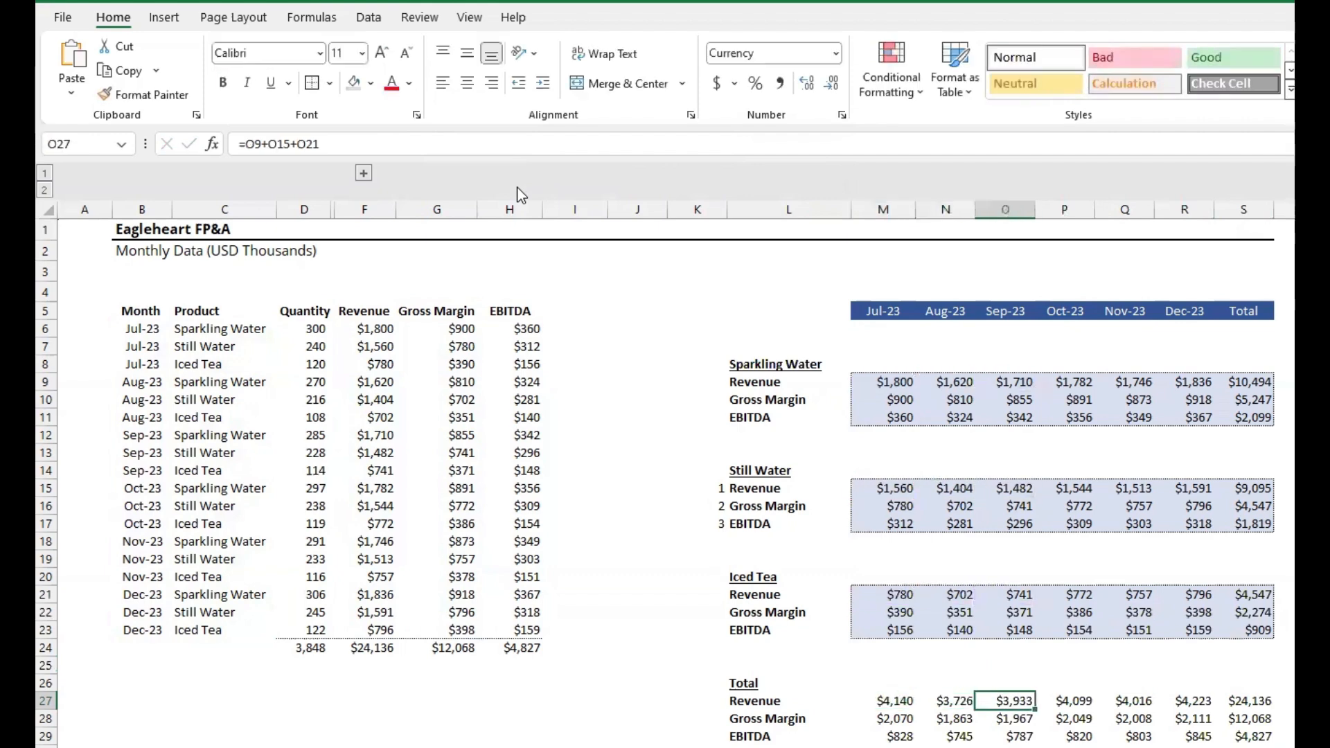
key("Right")
key("F2")
key("Escape")
key("Right")
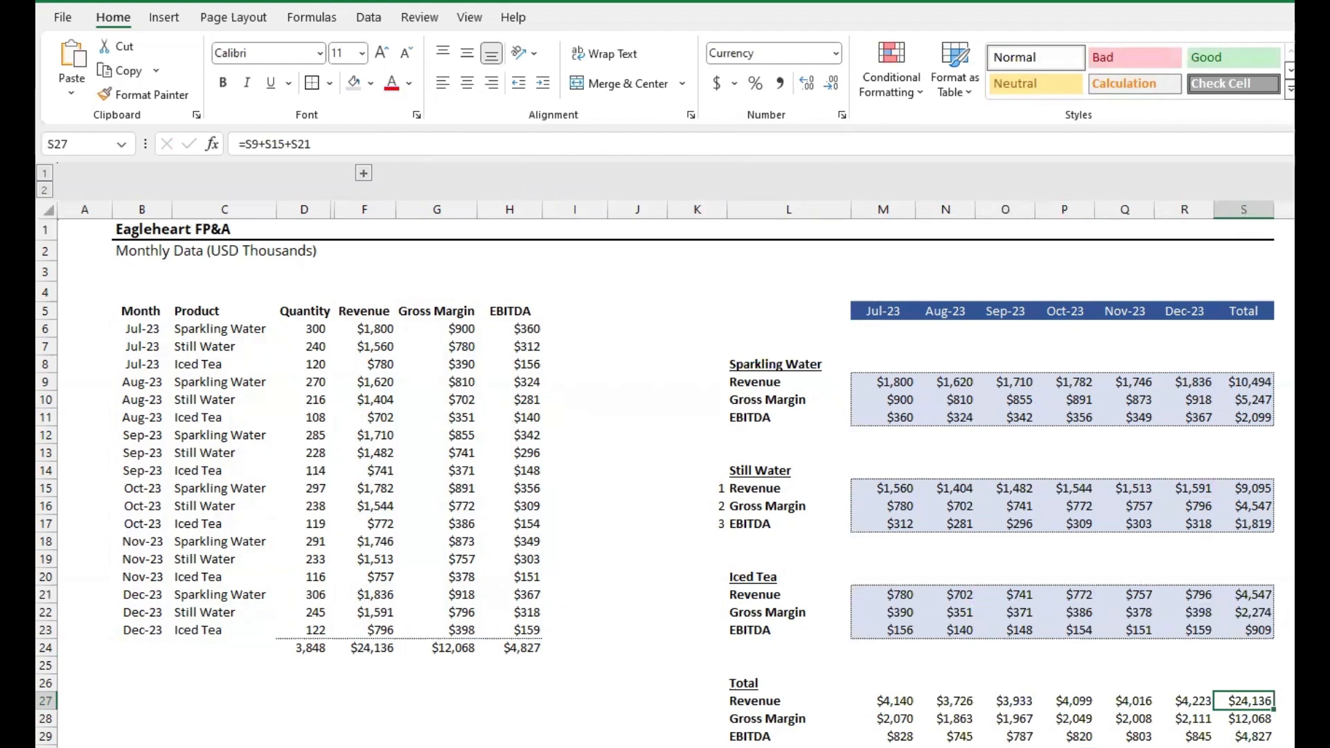
Compare the source data totals in F24:H24 with the summary's Total column for Revenue, Gross Margin and EBITDA.
left_click(380, 649)
key("ctrl+shift+Right")
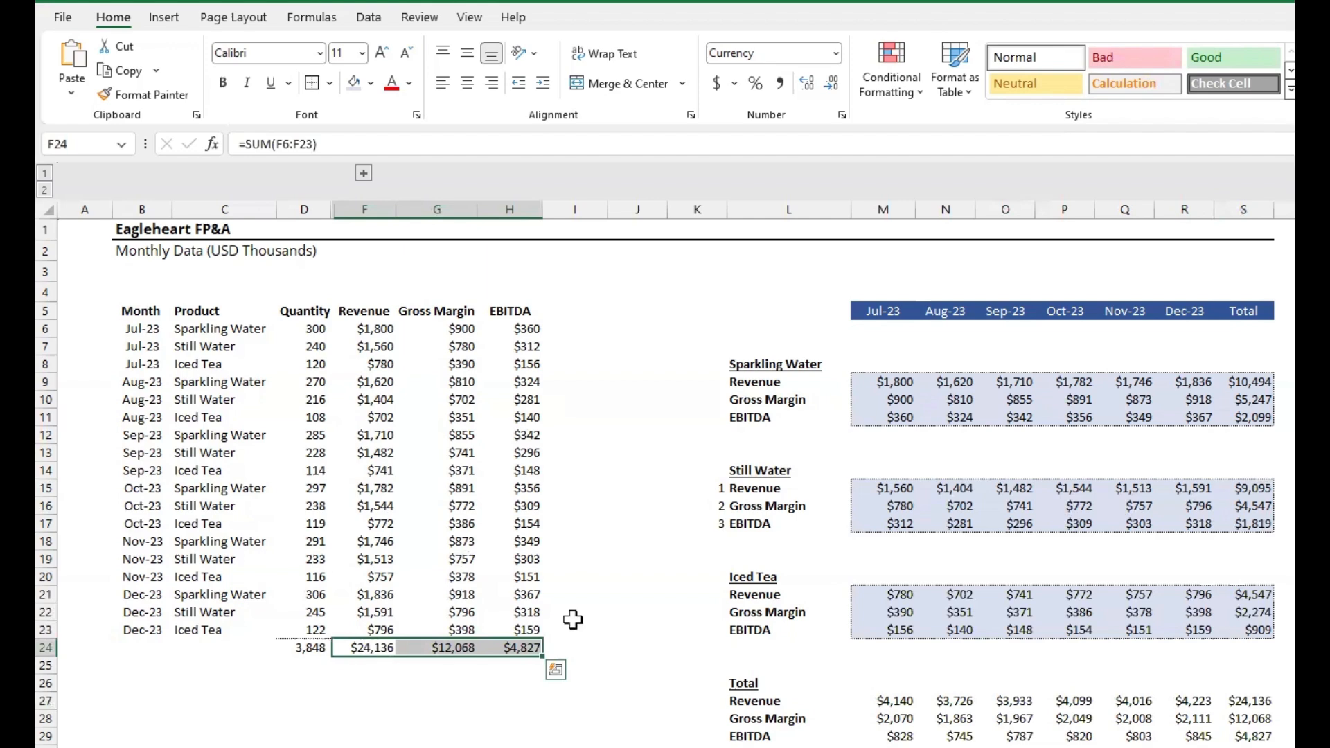
left_click(1245, 719)
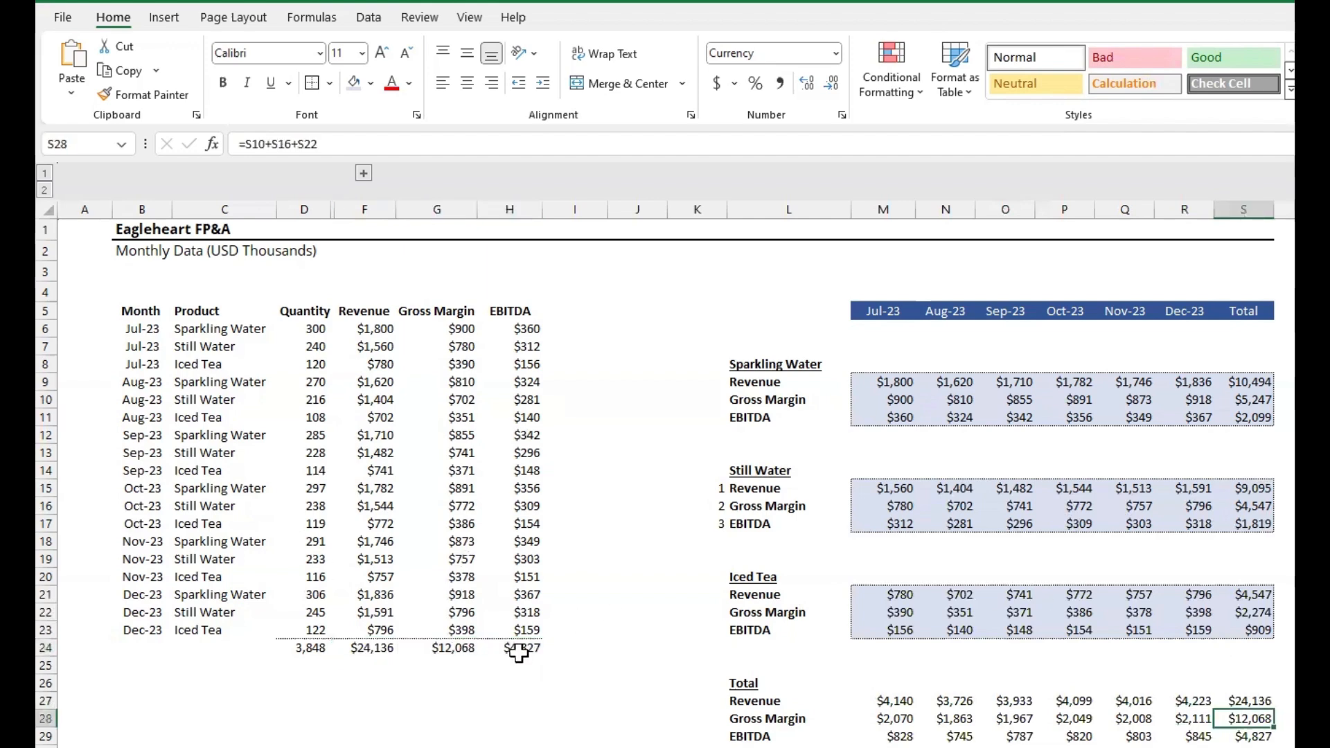
left_click(451, 648)
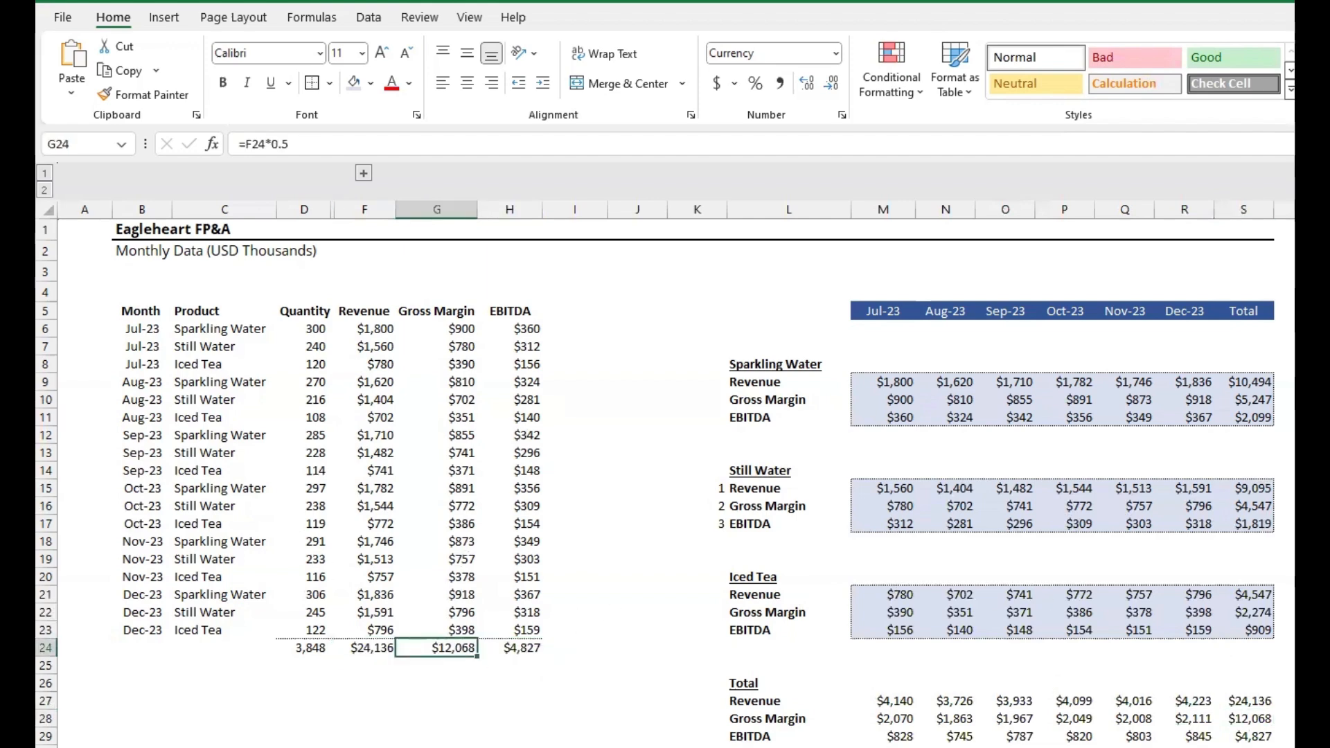
key("ctrl+End")
left_click(532, 647)
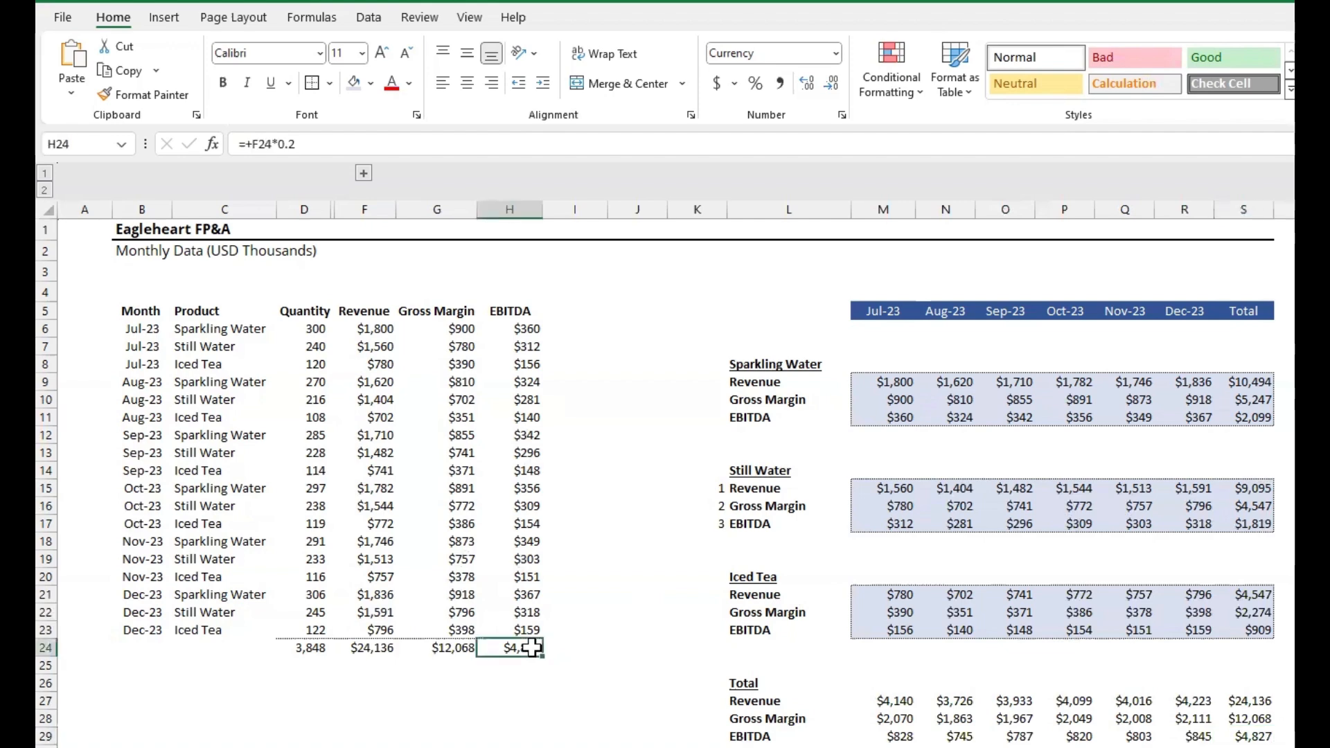
left_click(1230, 700)
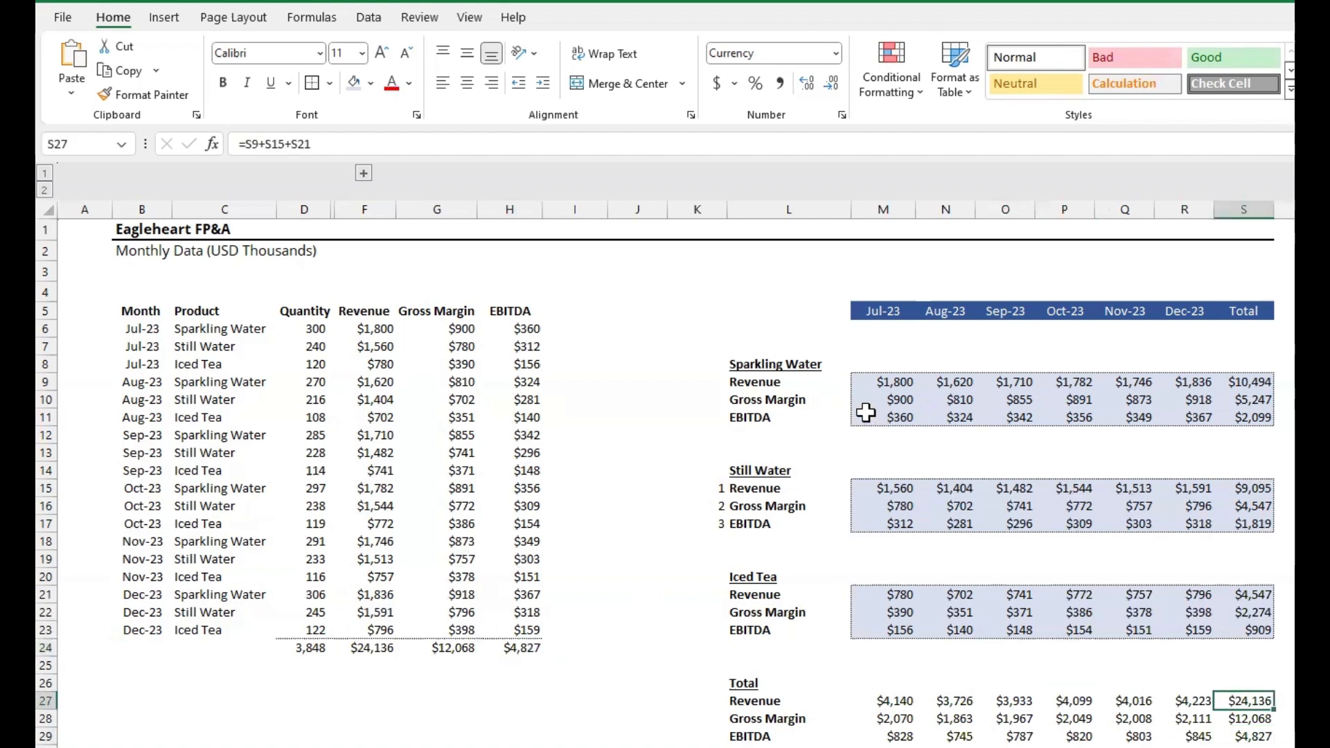